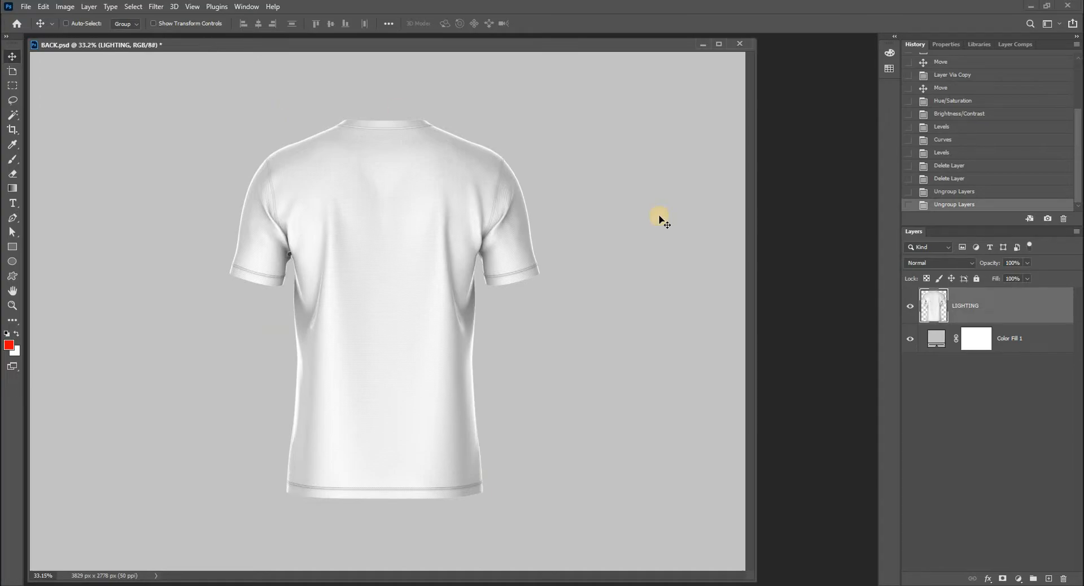
Draw a red rectangle shape about 1315 × 2071 px over the shirt's torso and convert it to a smart object.
{"action": "left_click", "coordinate": [12, 247]}
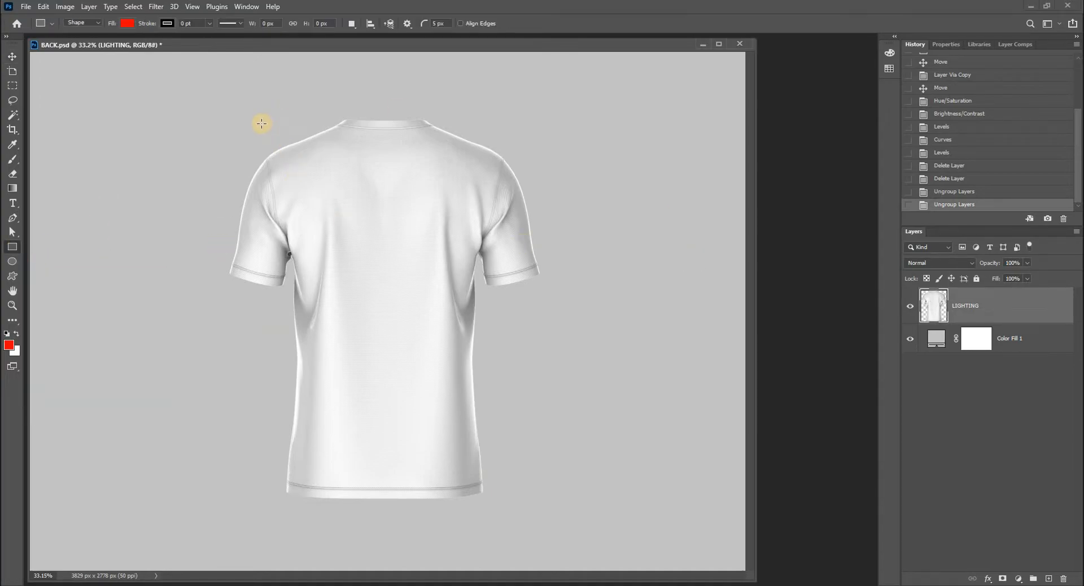
{"action": "mouse_move", "coordinate": [260, 116]}
{"action": "left_mouse_down"}
{"action": "mouse_move", "coordinate": [288, 133]}
{"action": "mouse_move", "coordinate": [472, 339]}
{"action": "mouse_move", "coordinate": [495, 511]}
{"action": "mouse_move", "coordinate": [505, 501]}
{"action": "left_mouse_up"}
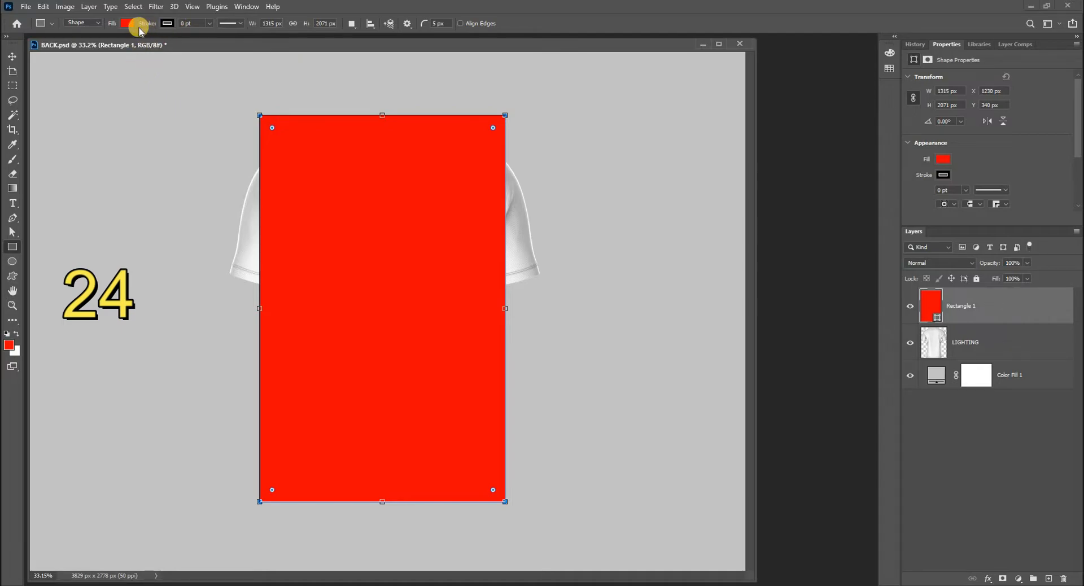
{"action": "key", "text": "v"}
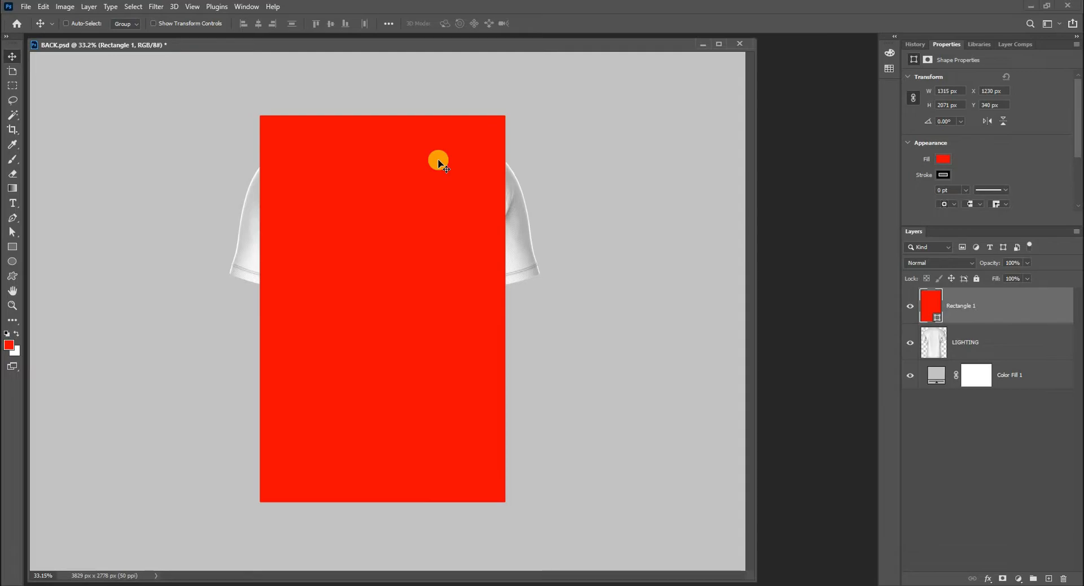
{"action": "right_click", "coordinate": [970, 305]}
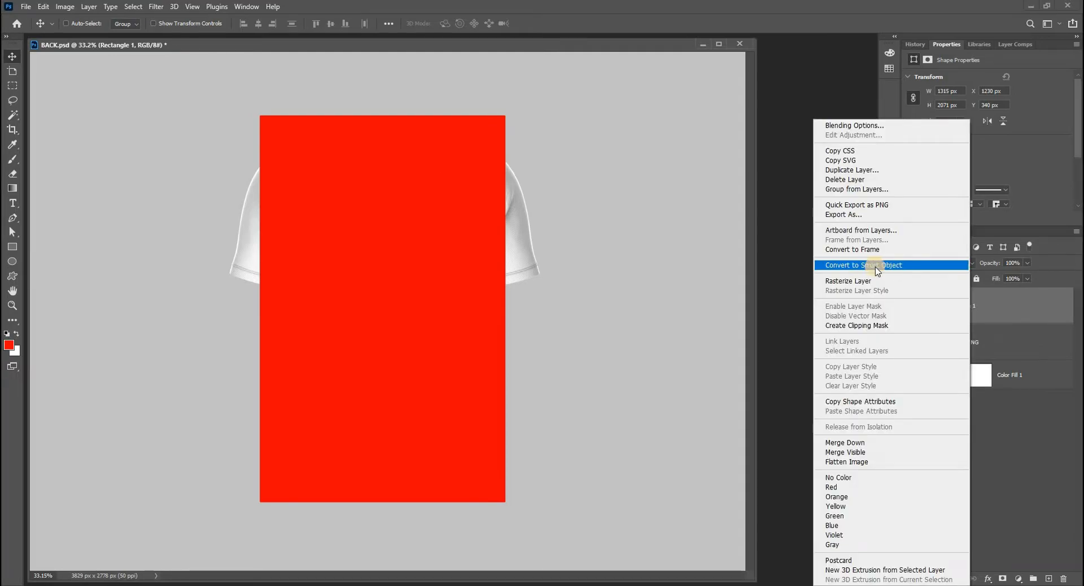
{"action": "left_click", "coordinate": [876, 266]}
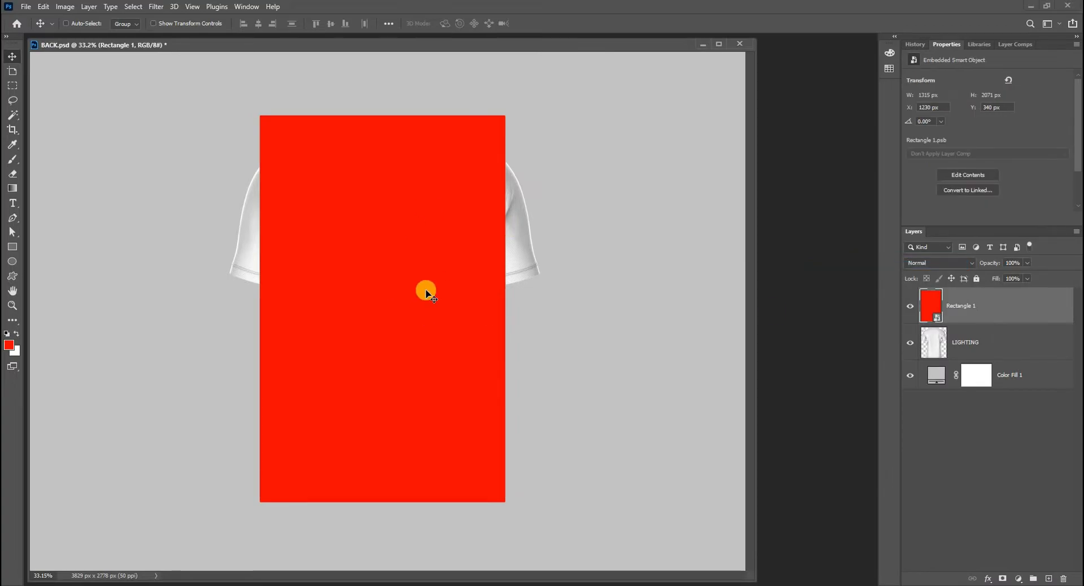
Hide the Rectangle 1 layer and make the LIGHTING layer active.
{"action": "left_click", "coordinate": [910, 306]}
{"action": "left_click", "coordinate": [935, 342]}
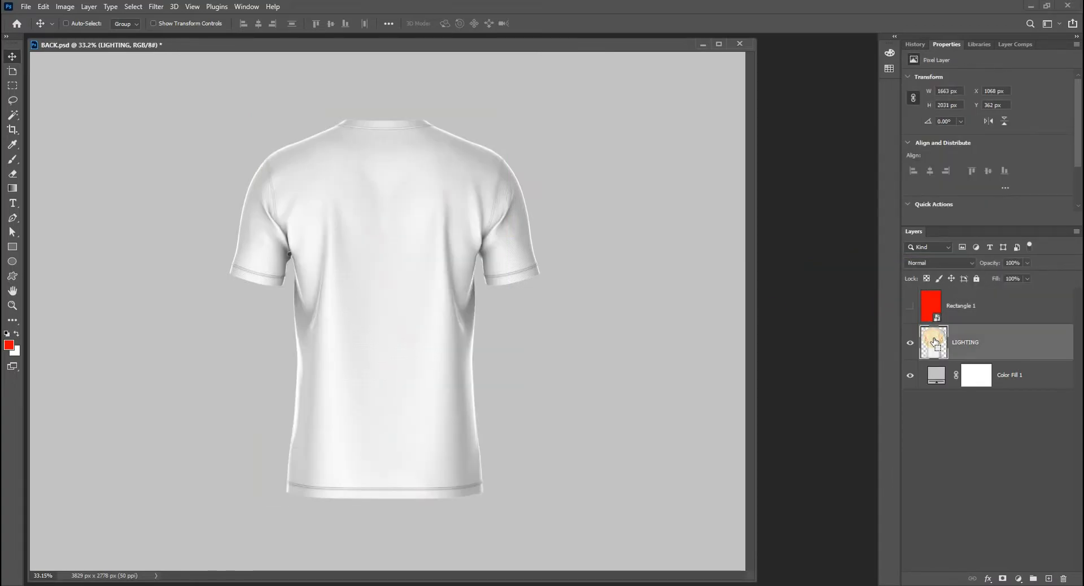
Try selecting the LIGHTING layer's outline and shifting the shirt slightly downward.
{"action": "left_click", "coordinate": [935, 342], "text": "ctrl"}
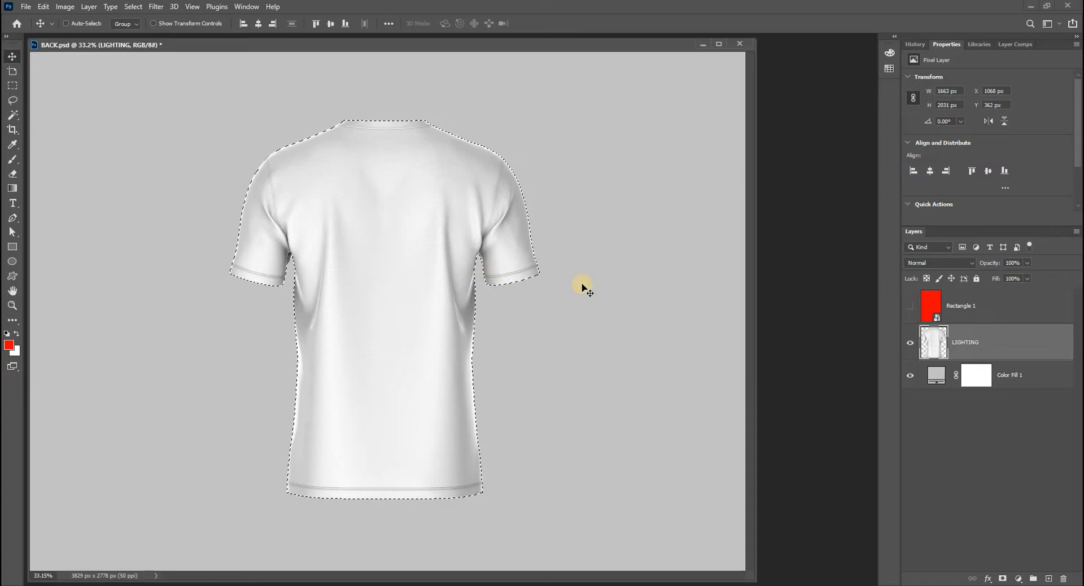
{"action": "key", "text": "ctrl+d"}
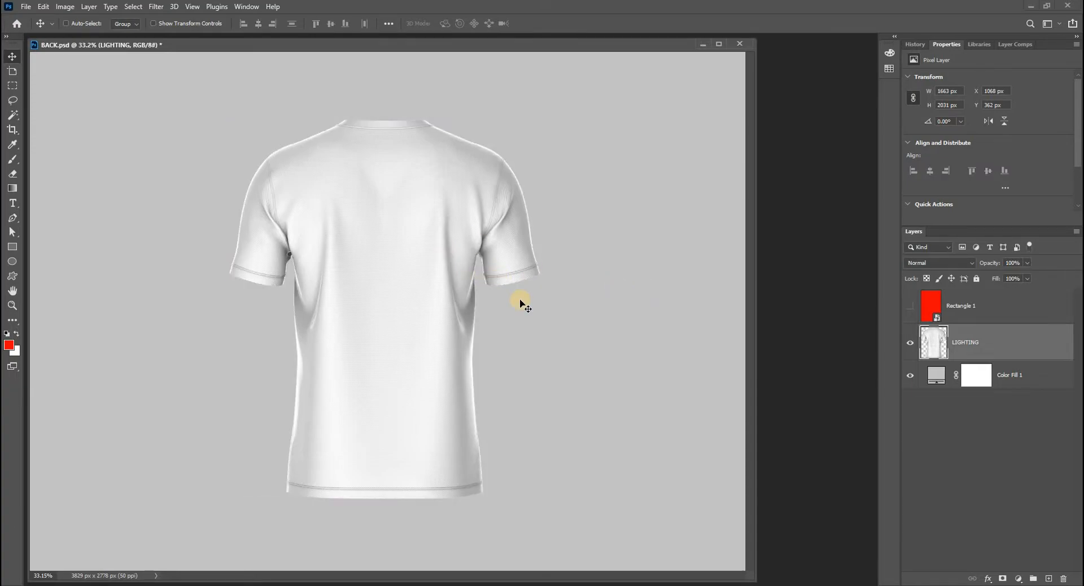
{"action": "left_click_drag", "start_coordinate": [475, 325], "coordinate": [472, 353]}
{"action": "key", "text": "ctrl+z"}
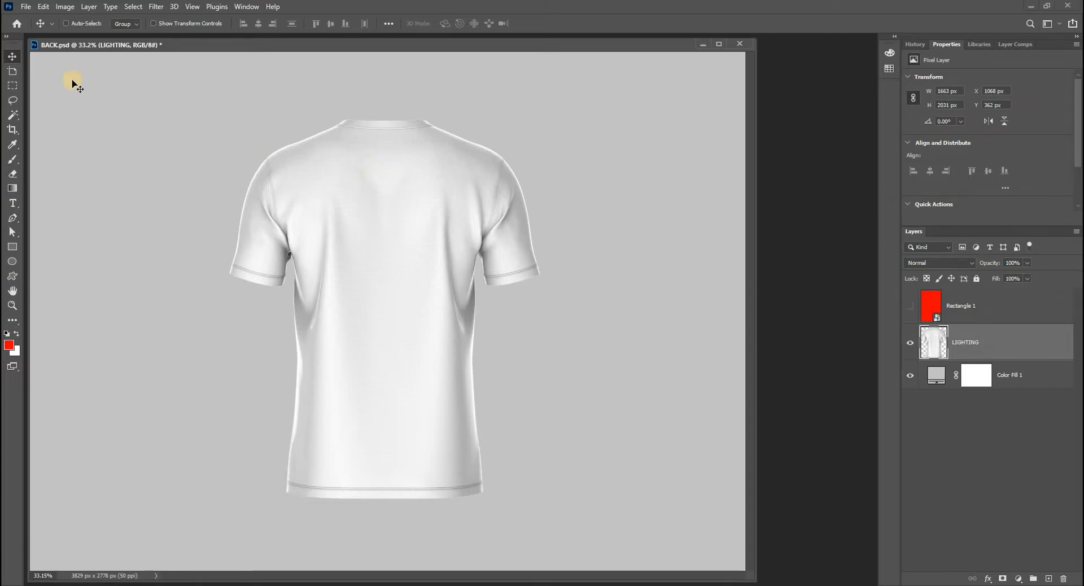
{"action": "left_click", "coordinate": [10, 89]}
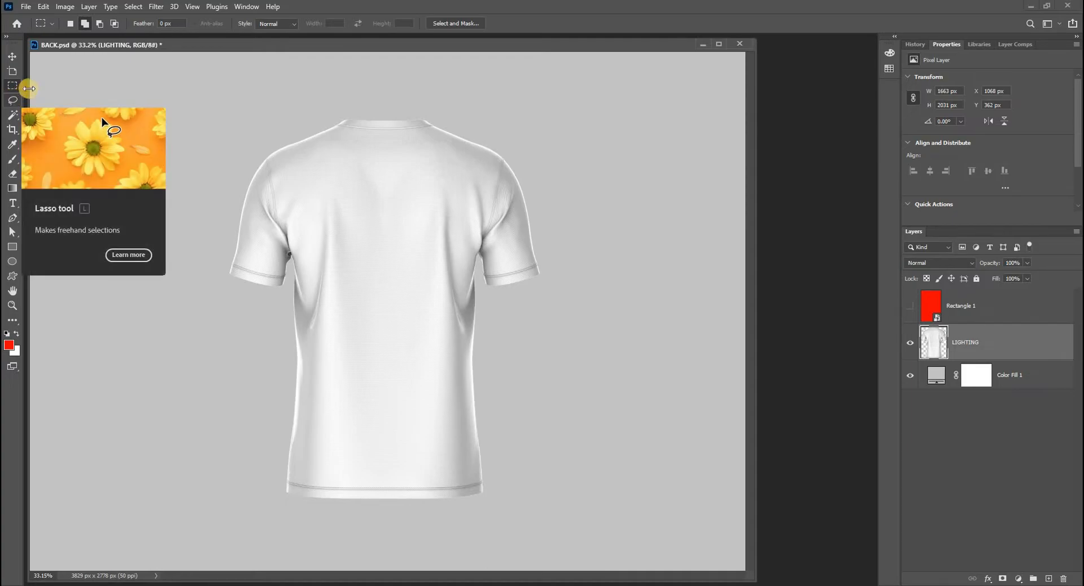
{"action": "left_click", "coordinate": [13, 101]}
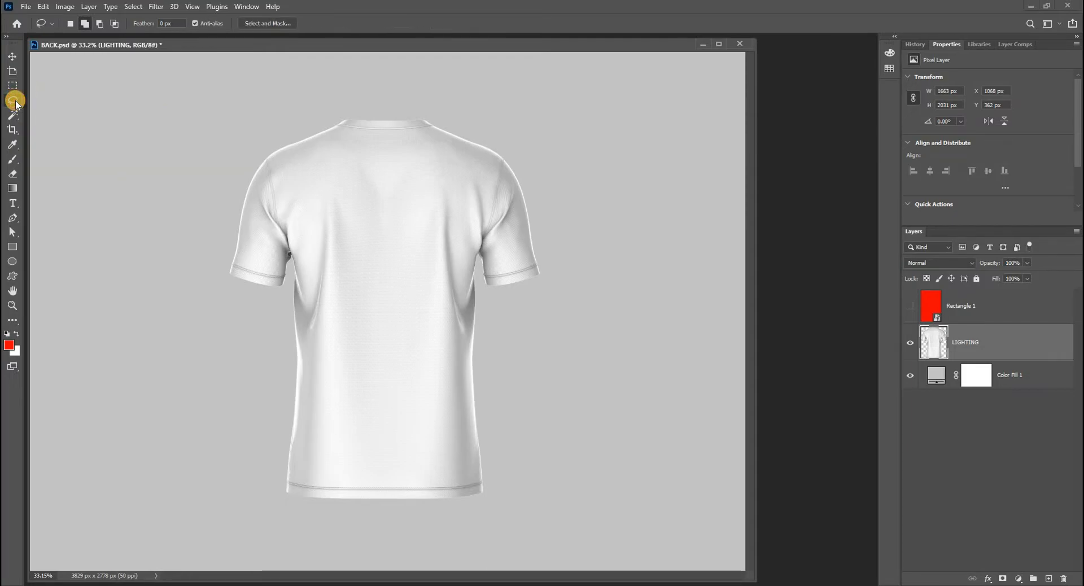
{"action": "key", "text": "m"}
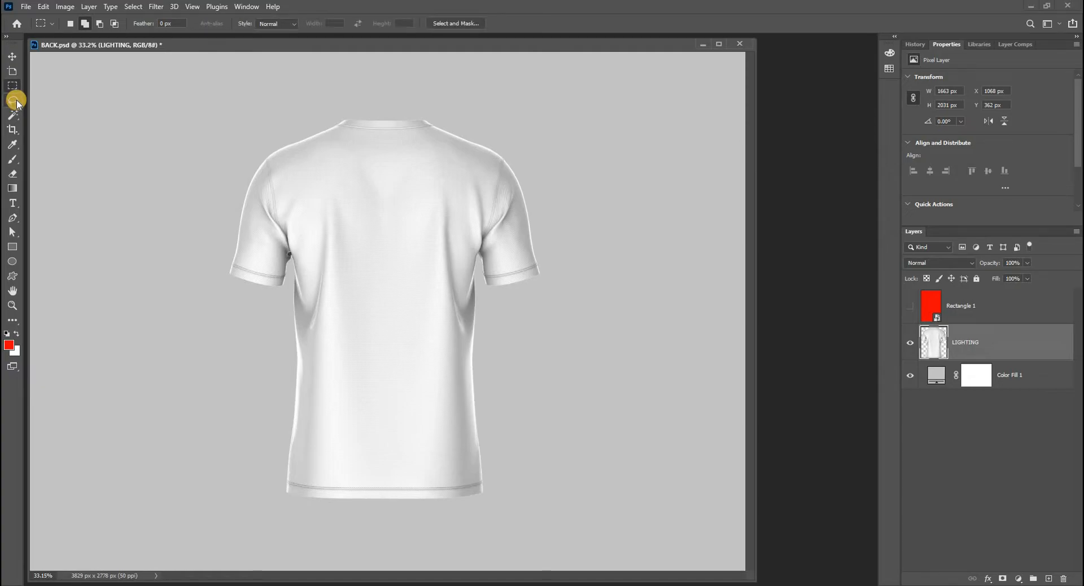
{"action": "key", "text": "shift+m"}
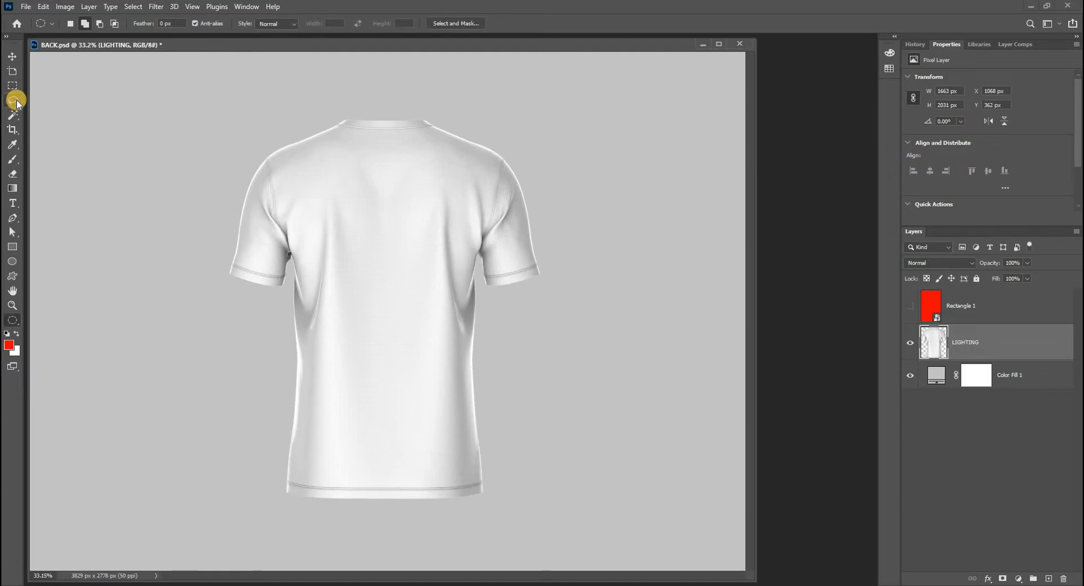
{"action": "left_click", "coordinate": [17, 324]}
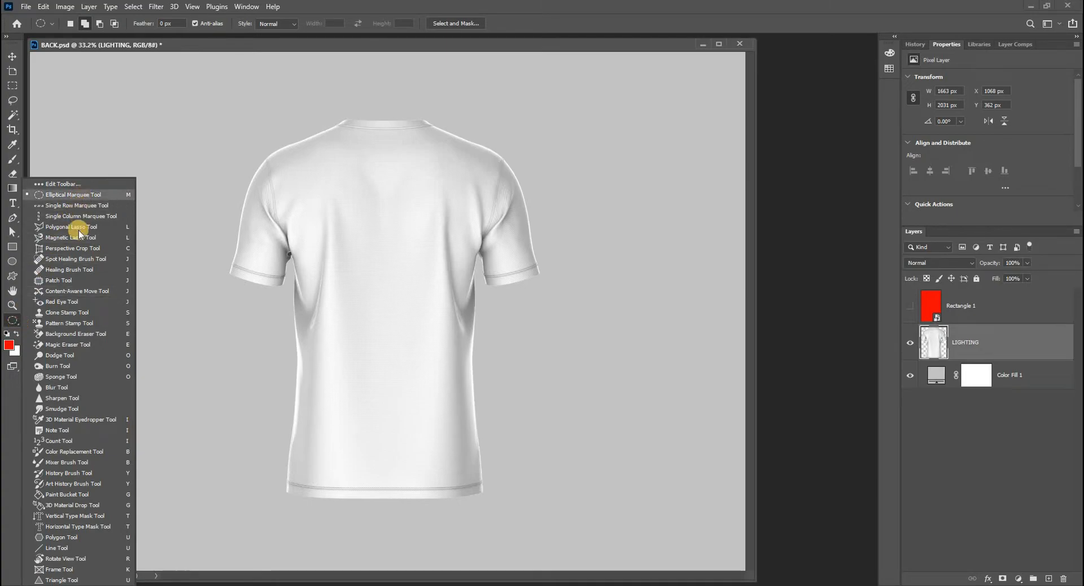
Expand the tool palette to two columns and activate the Rectangular Marquee tool.
{"action": "left_click", "coordinate": [6, 36]}
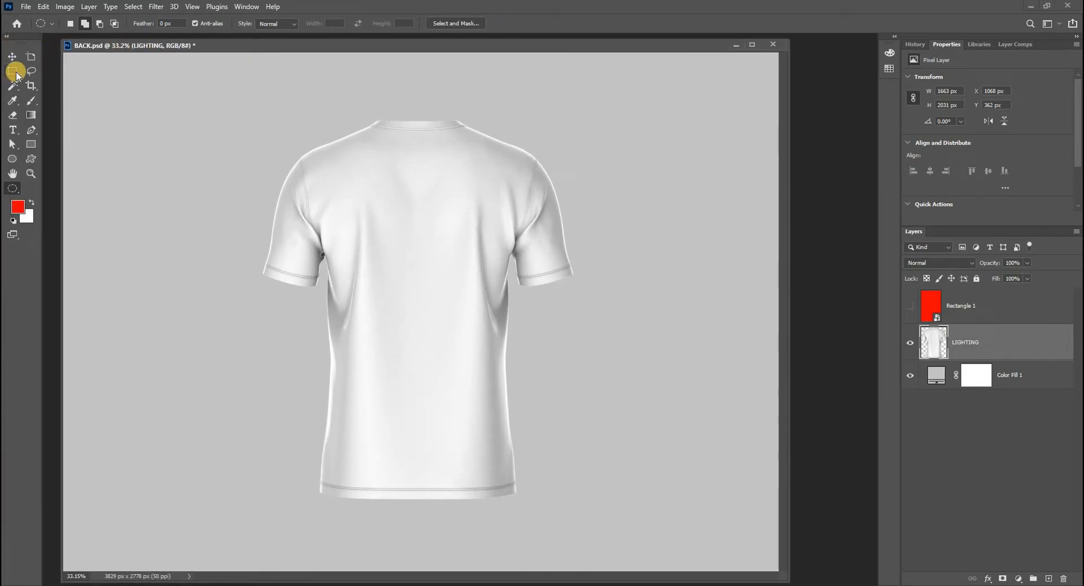
{"action": "left_click", "coordinate": [15, 190]}
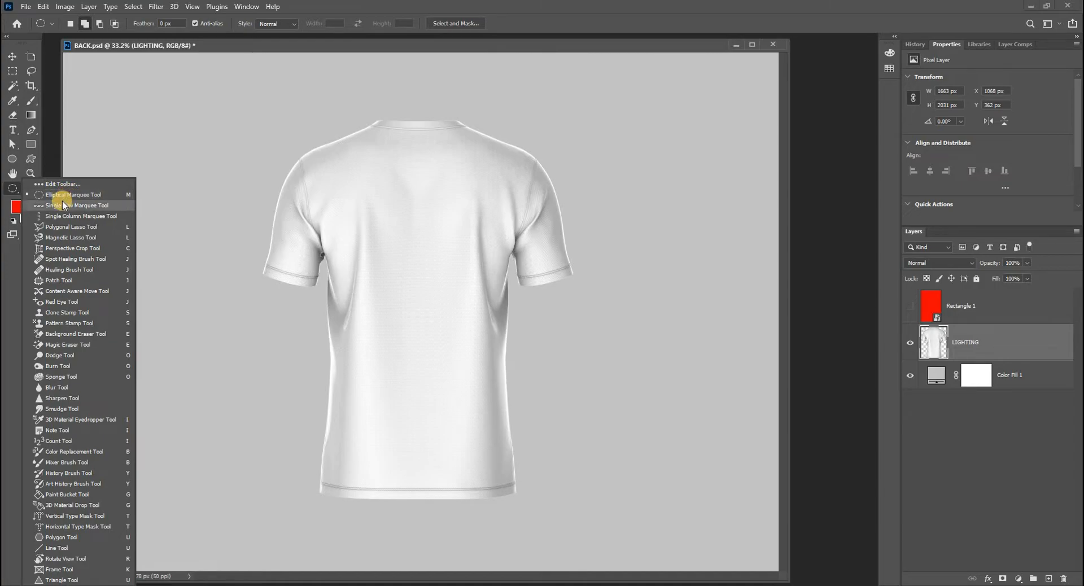
{"action": "left_click", "coordinate": [9, 73]}
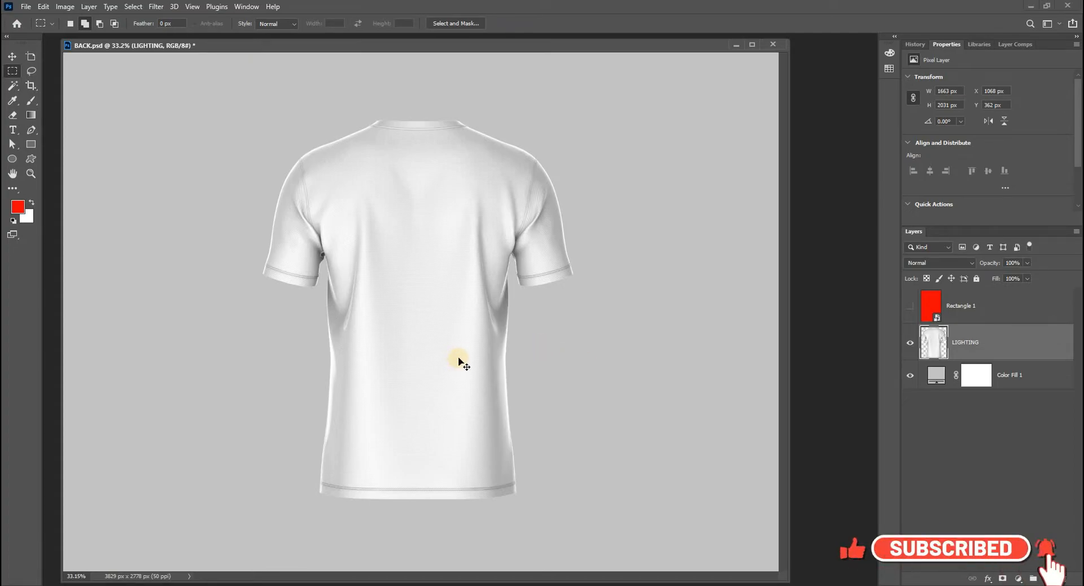
Load the shirt outline of the LIGHTING layer as a selection, leaving LIGHTING as the active layer.
{"action": "left_click", "coordinate": [931, 340], "text": "ctrl"}
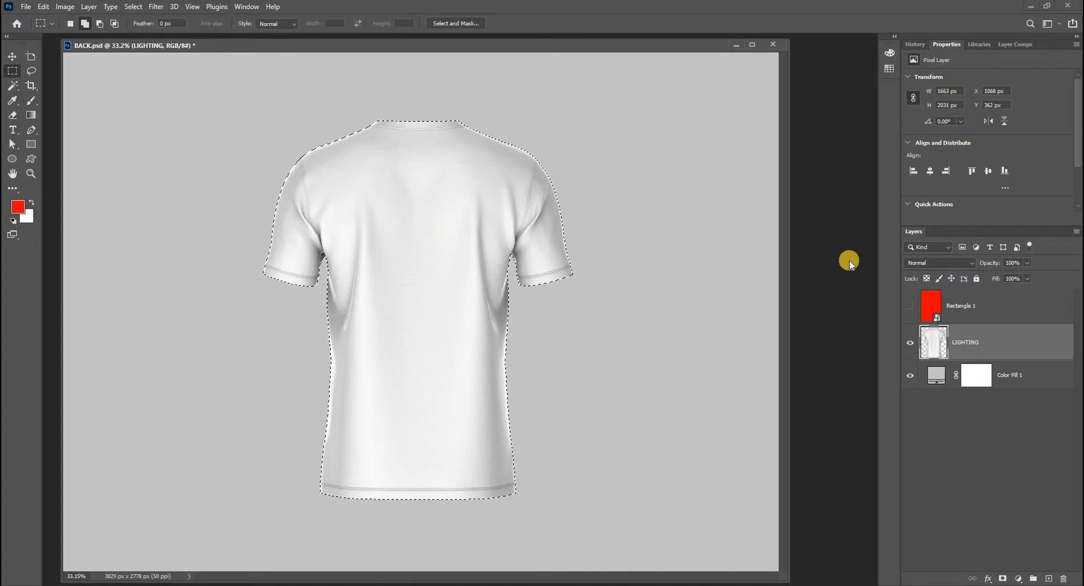
{"action": "left_click", "coordinate": [972, 305]}
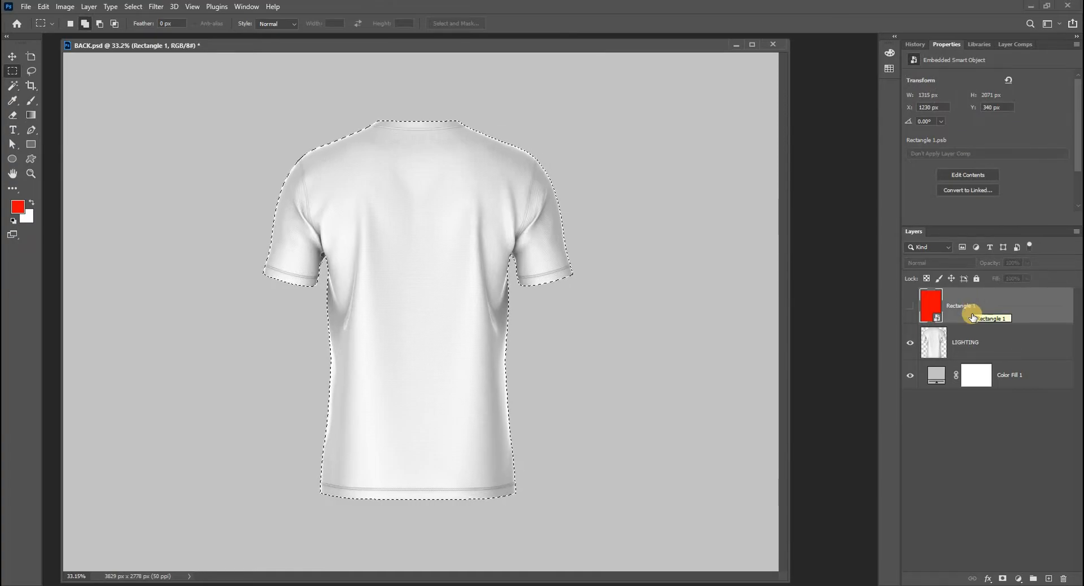
{"action": "left_click", "coordinate": [965, 342]}
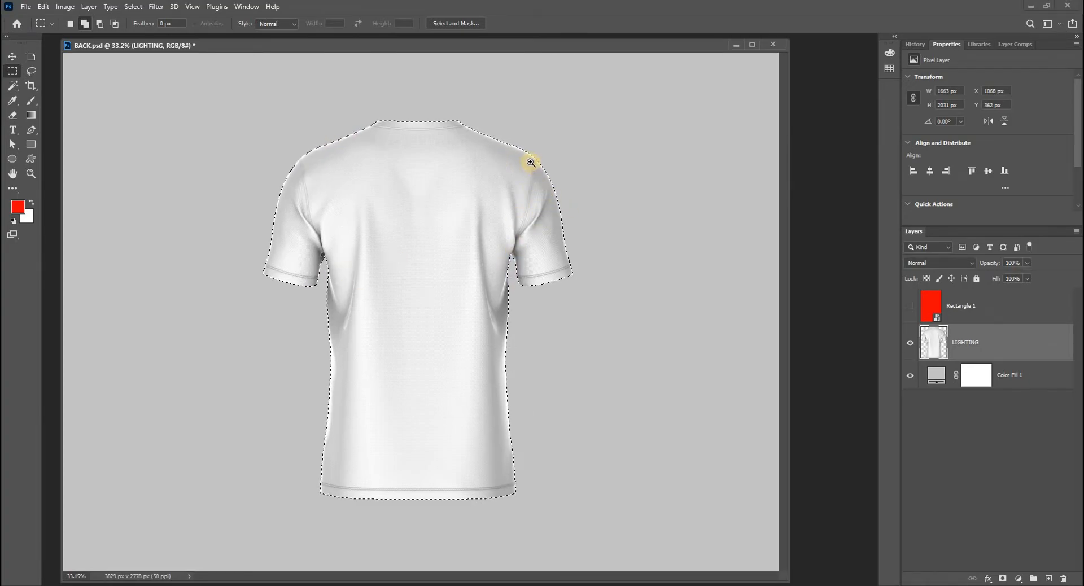
{"action": "left_click_drag", "start_coordinate": [528, 160], "coordinate": [596, 287]}
{"action": "left_click_drag", "start_coordinate": [564, 252], "coordinate": [572, 256]}
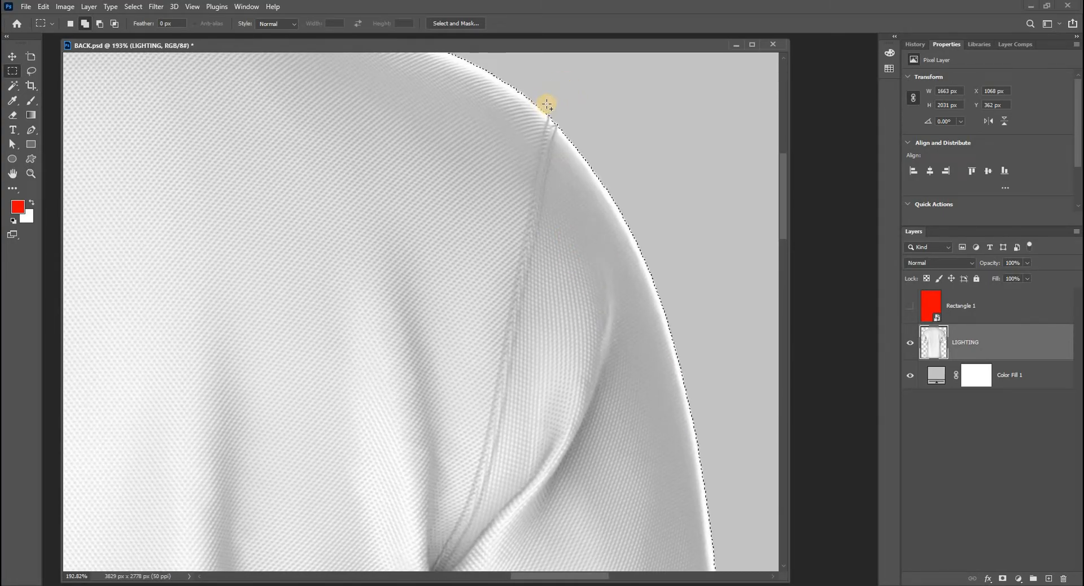
{"action": "key", "text": "l"}
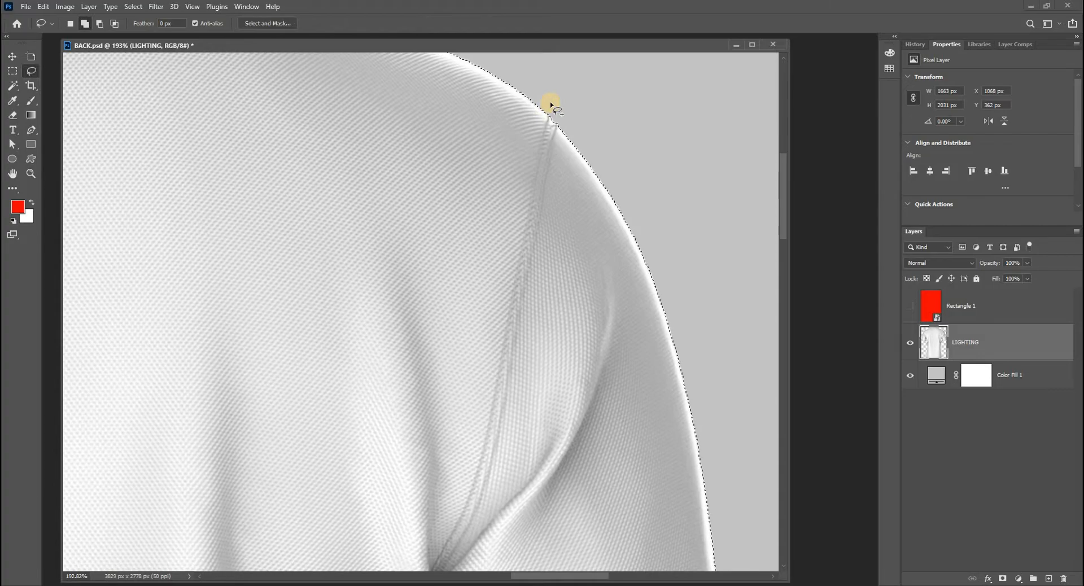
{"action": "key", "text": "shift+l"}
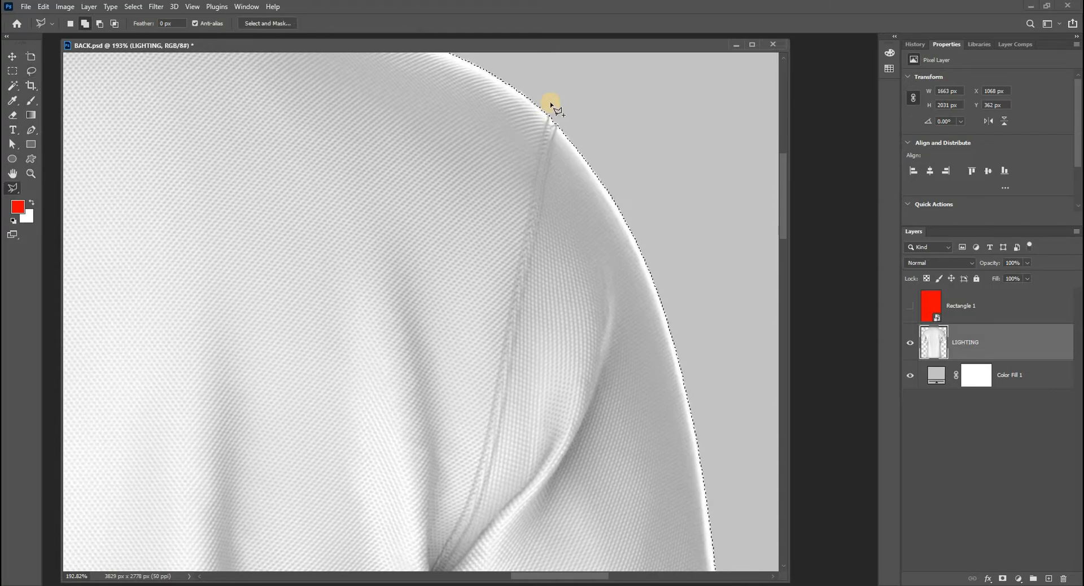
{"action": "left_click", "coordinate": [10, 188]}
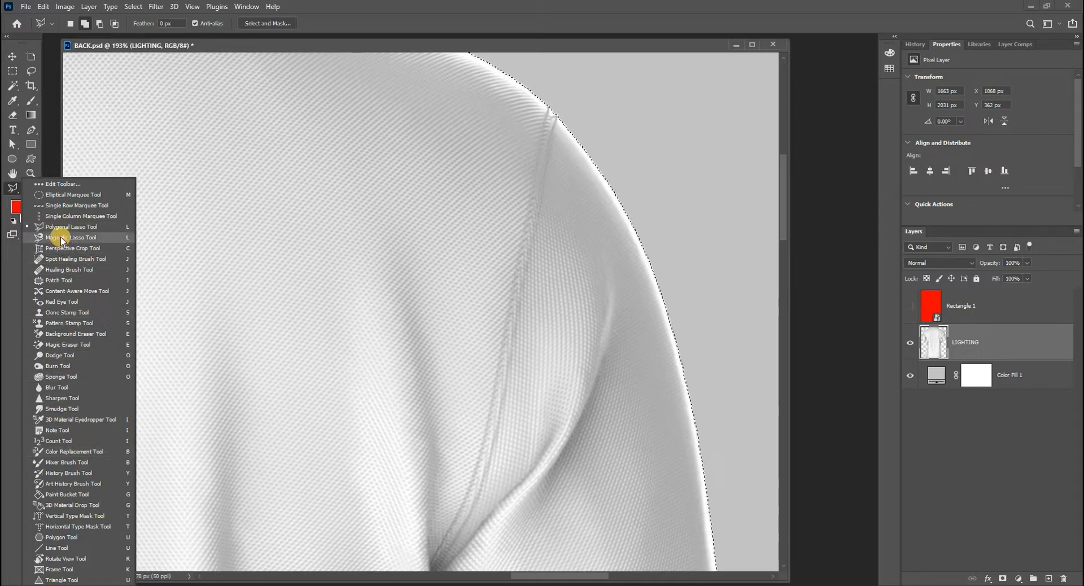
{"action": "left_click", "coordinate": [119, 229]}
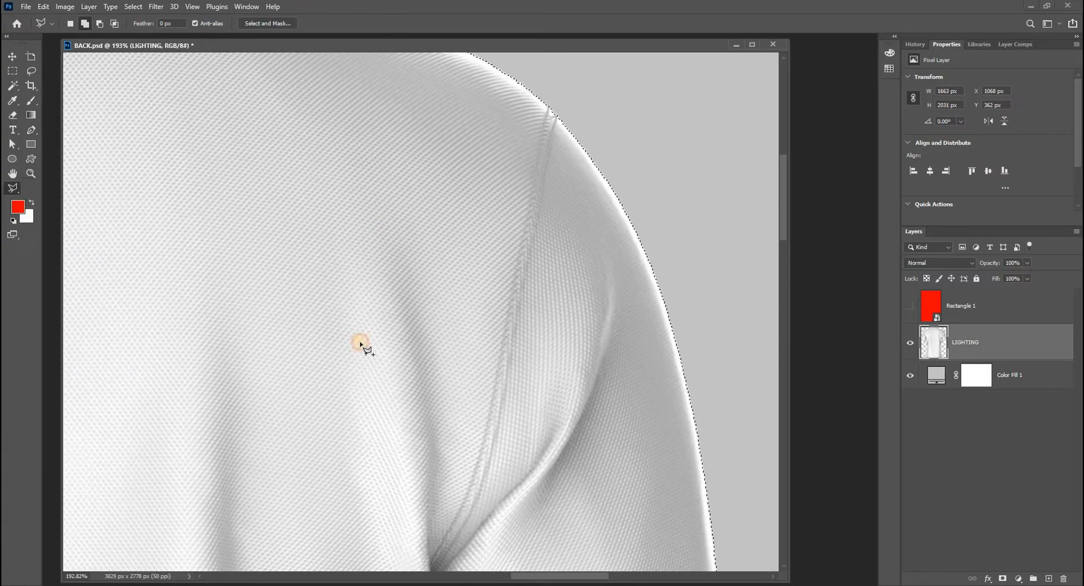
{"action": "key", "text": "l"}
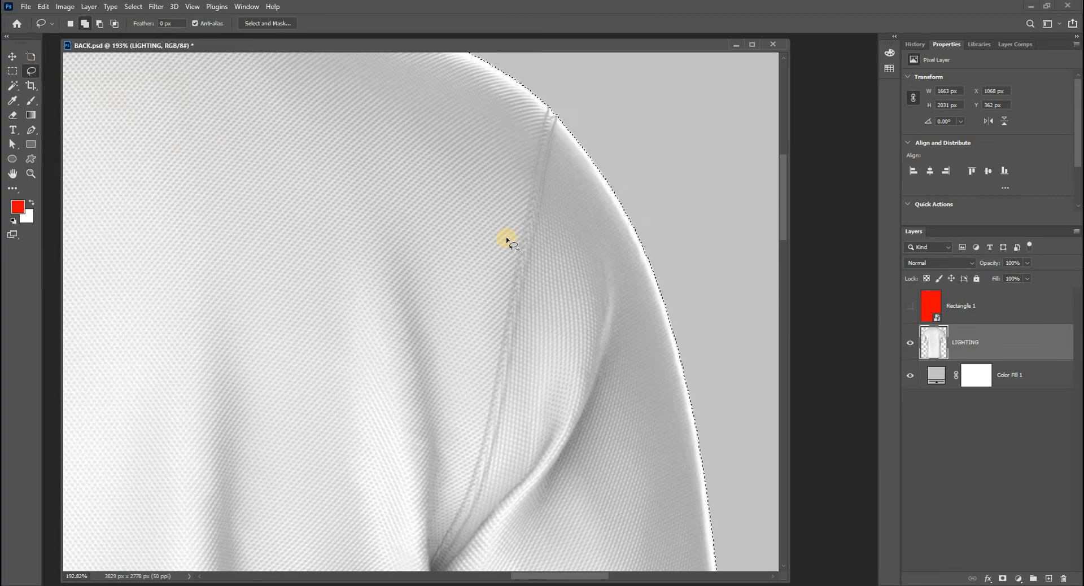
{"action": "key", "text": "shift+l"}
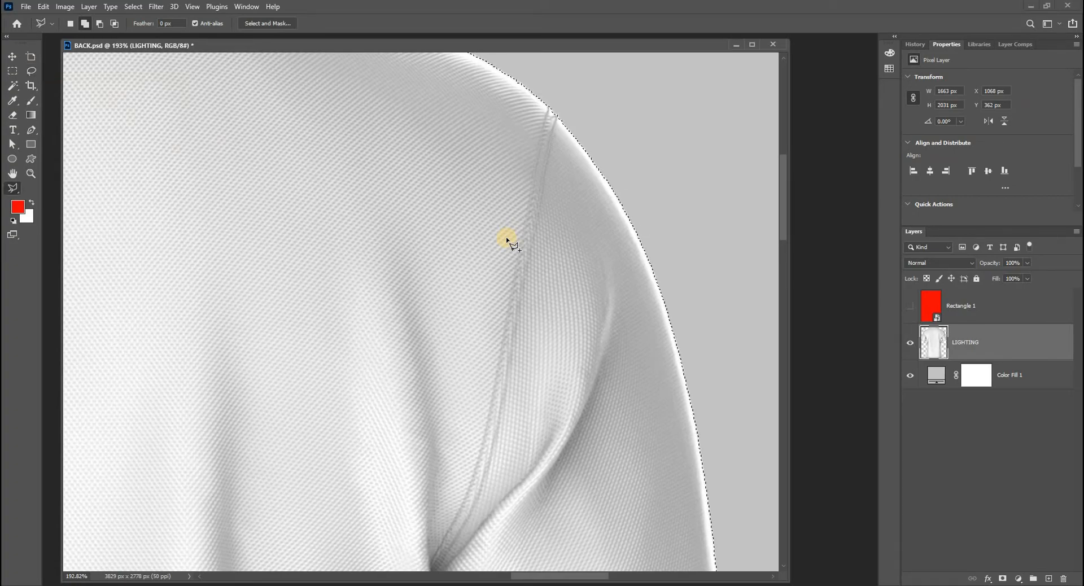
{"action": "key", "text": "shift+l"}
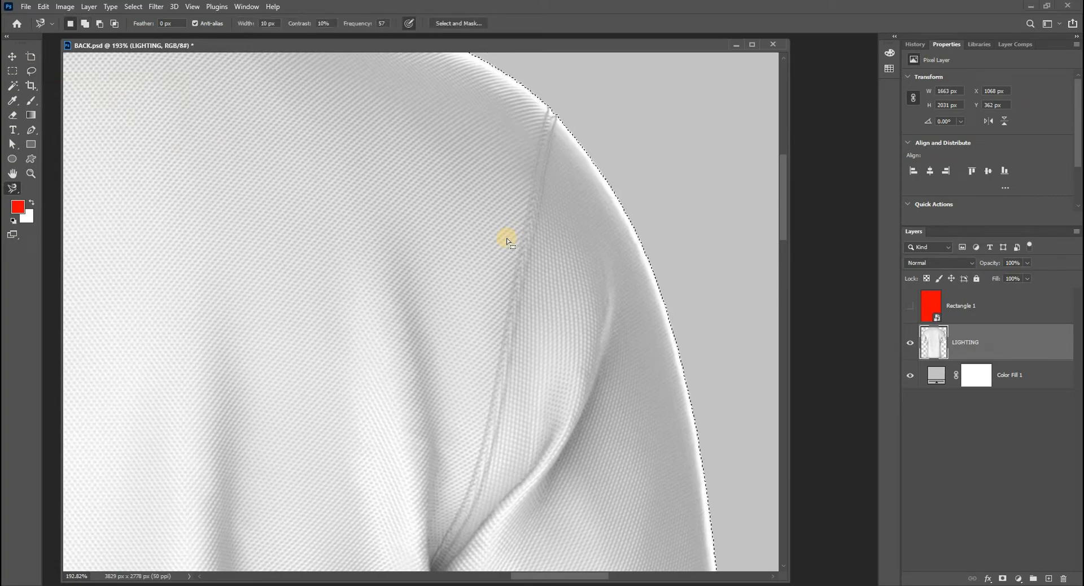
{"action": "key", "text": "shift"}
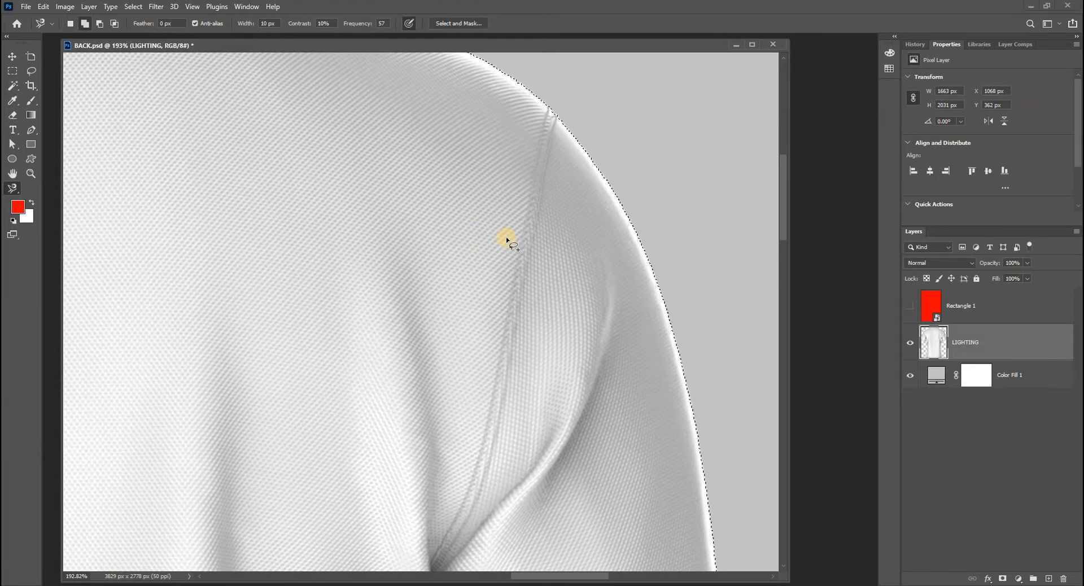
{"action": "key", "text": "shift+l"}
{"action": "key", "text": "shift+l"}
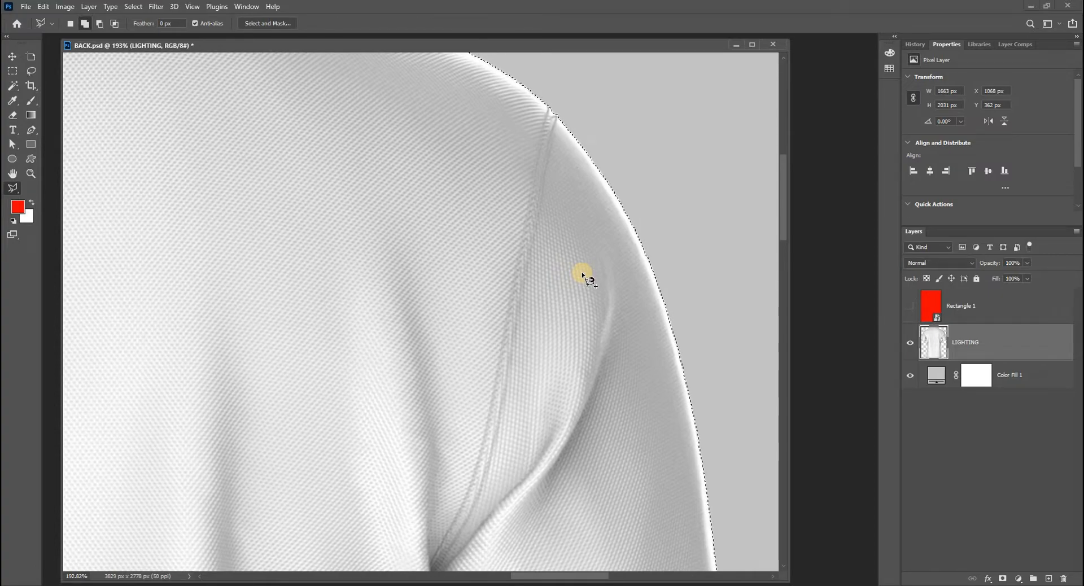
Try to add a freehand Lasso area across the right shoulder and sleeve to the shirt selection.
{"action": "key", "text": "l"}
{"action": "left_click_drag", "start_coordinate": [591, 131], "coordinate": [592, 131]}
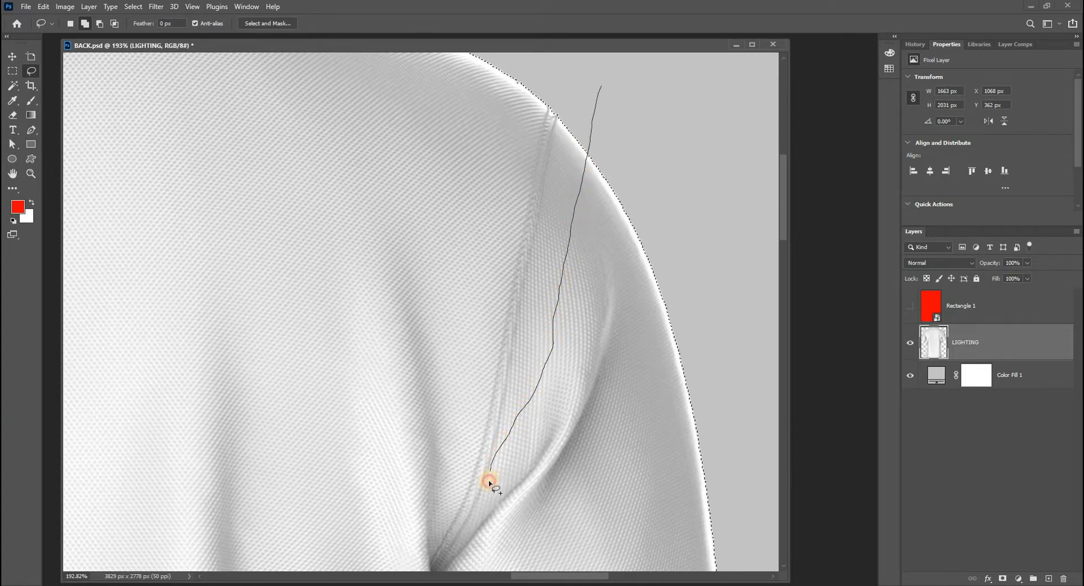
{"action": "mouse_move", "coordinate": [489, 480]}
{"action": "left_mouse_down"}
{"action": "mouse_move", "coordinate": [558, 447]}
{"action": "mouse_move", "coordinate": [661, 312]}
{"action": "mouse_move", "coordinate": [688, 210]}
{"action": "left_mouse_up"}
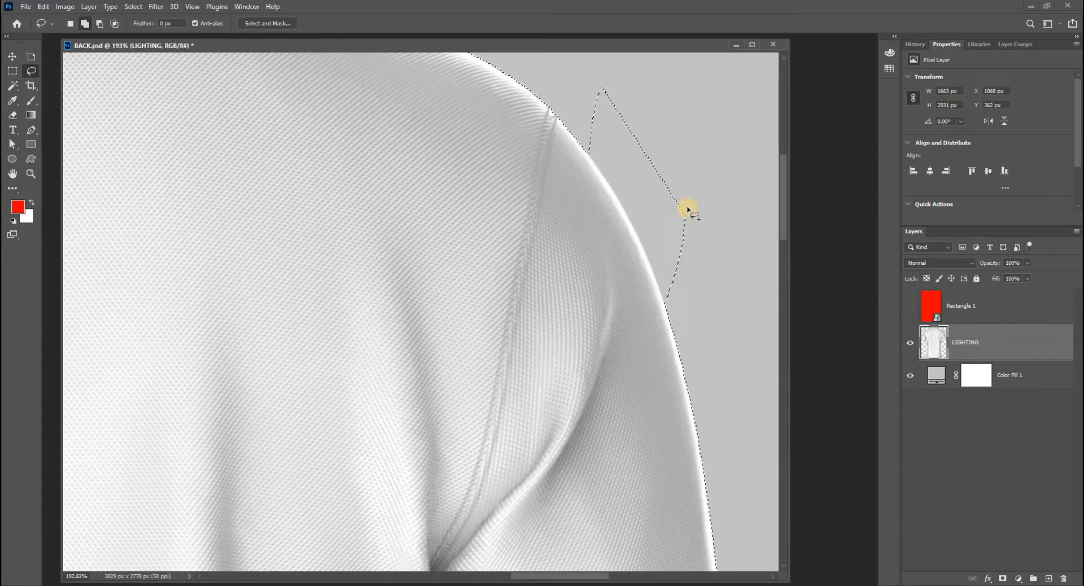
Discard the freehand area and switch to the Polygonal Lasso, set to subtract from the shirt selection.
{"action": "key", "text": "shift+l"}
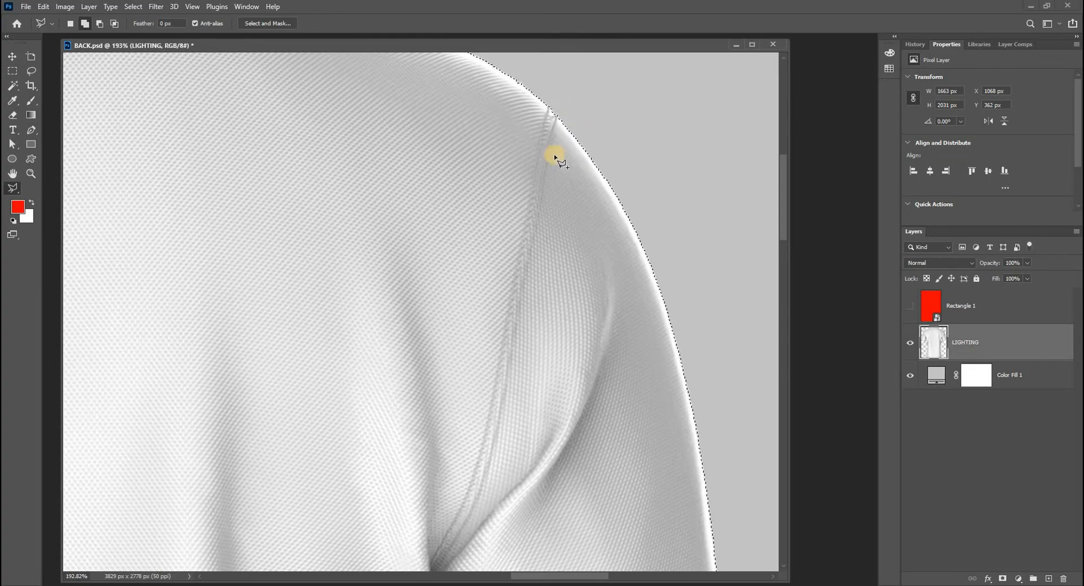
{"action": "key", "text": "ctrl+minus"}
{"action": "key", "text": "ctrl+minus"}
{"action": "key", "text": "ctrl+minus"}
{"action": "key", "text": "ctrl+minus"}
{"action": "key", "text": "ctrl+minus"}
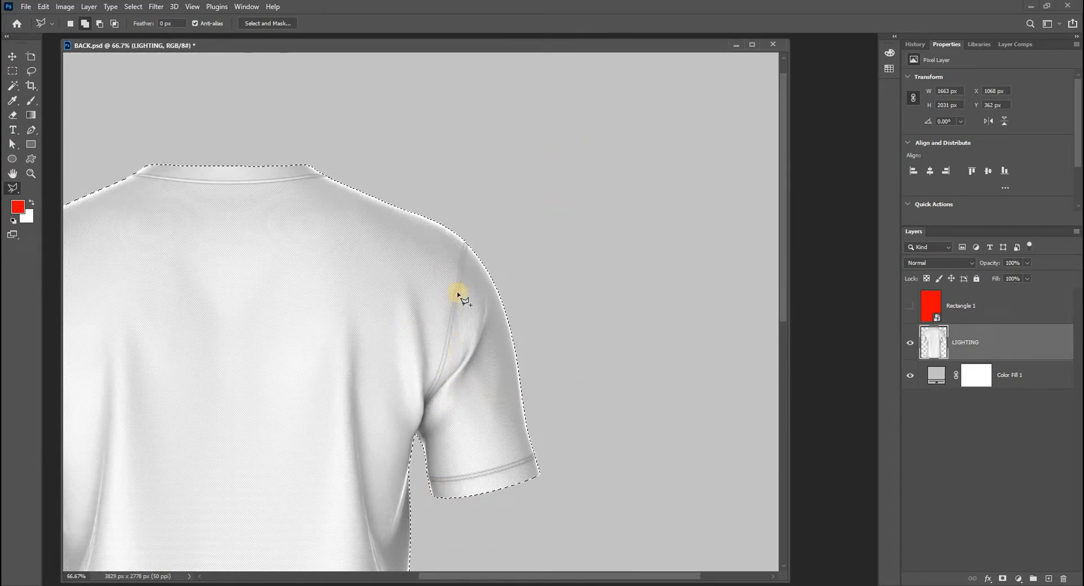
{"action": "left_click_drag", "start_coordinate": [465, 255], "coordinate": [496, 242]}
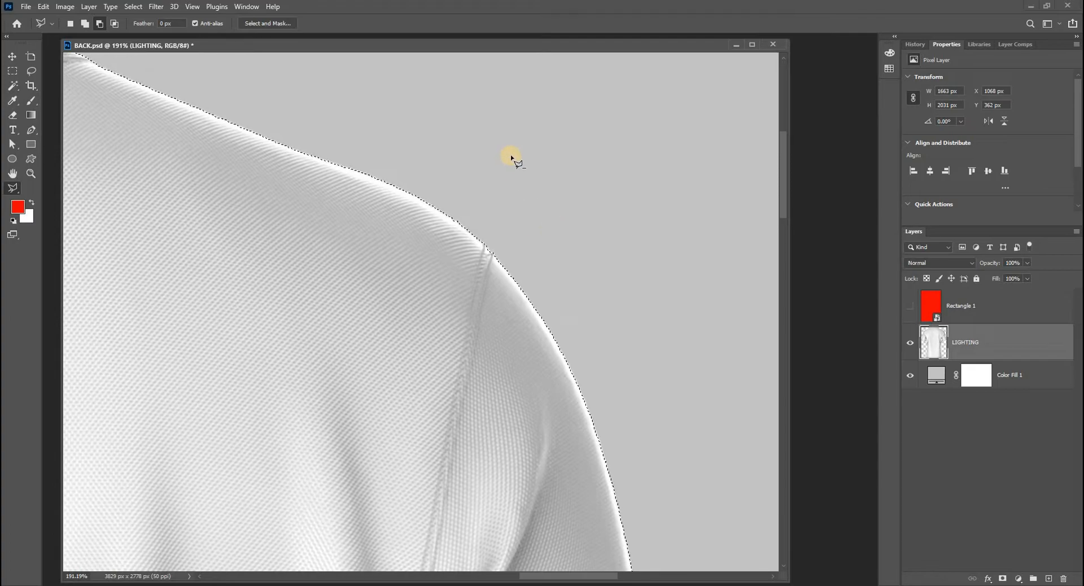
Start a subtracting outline above the right shoulder and trace it down the sleeve seam toward the armpit.
{"action": "left_click", "coordinate": [520, 127]}
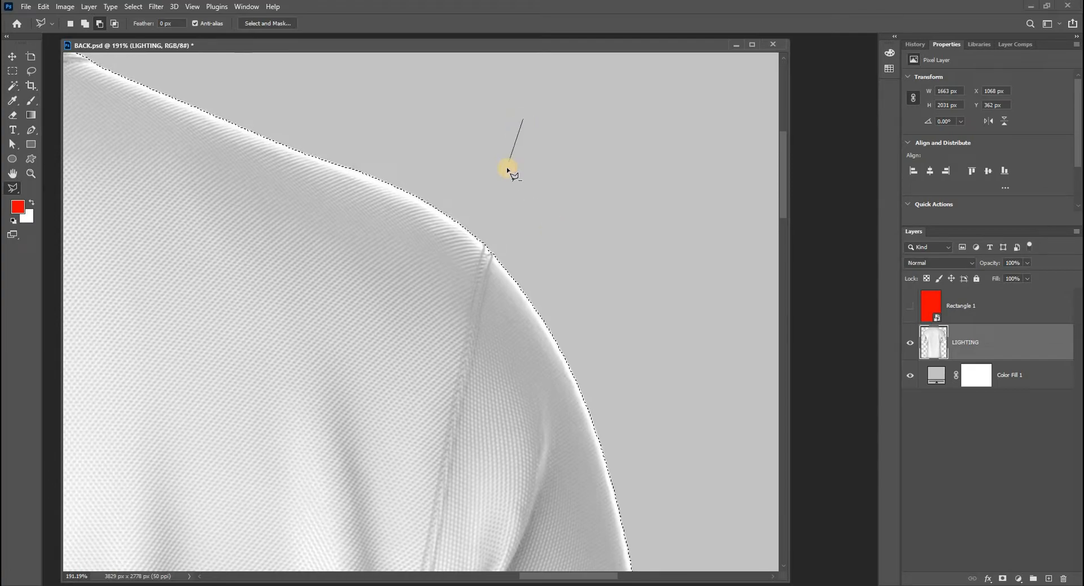
{"action": "left_click", "coordinate": [494, 224]}
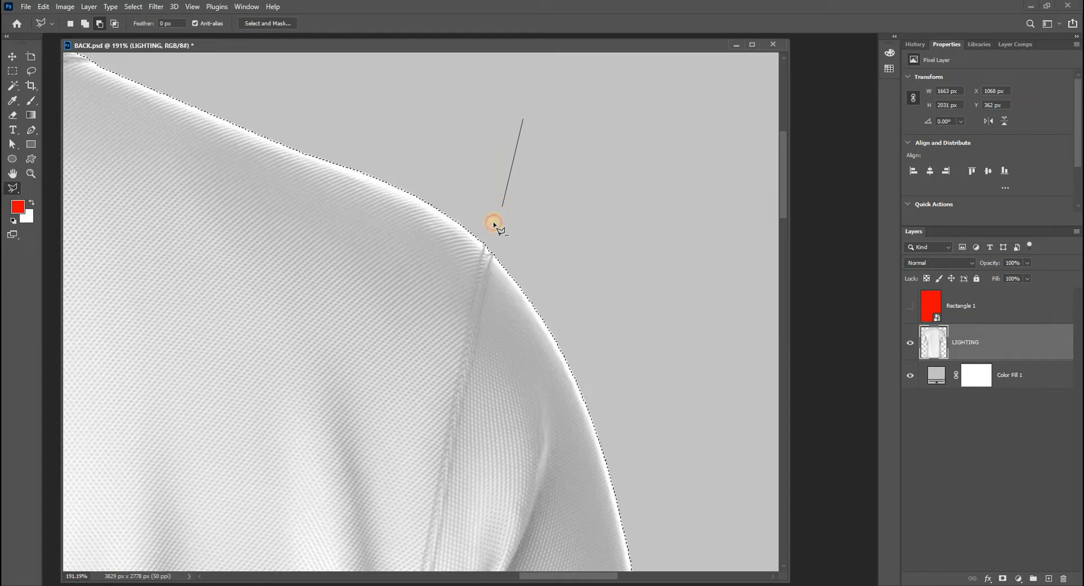
{"action": "left_click_drag", "start_coordinate": [498, 181], "coordinate": [509, 127]}
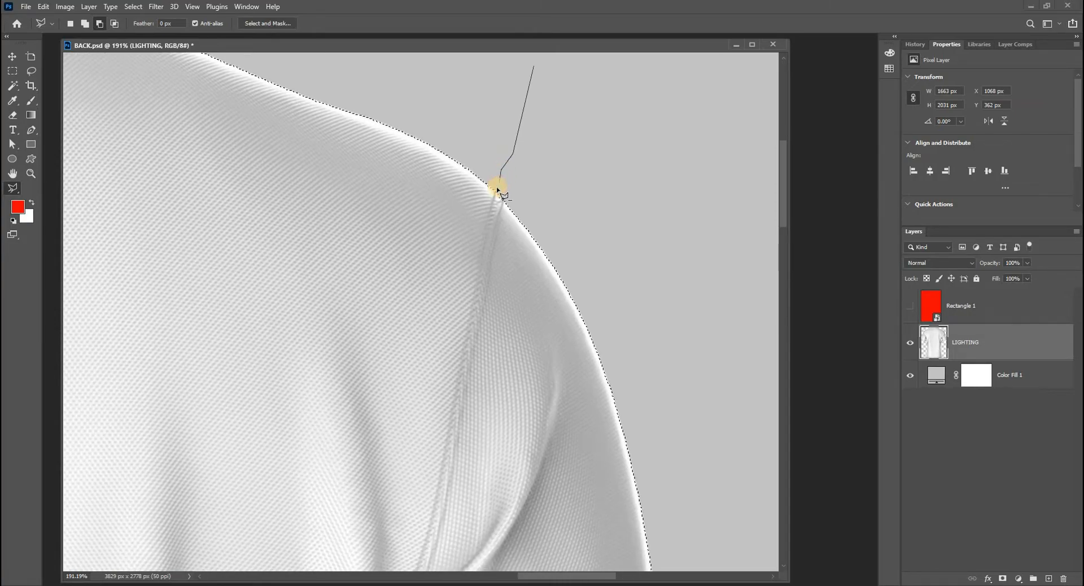
{"action": "left_click", "coordinate": [483, 225]}
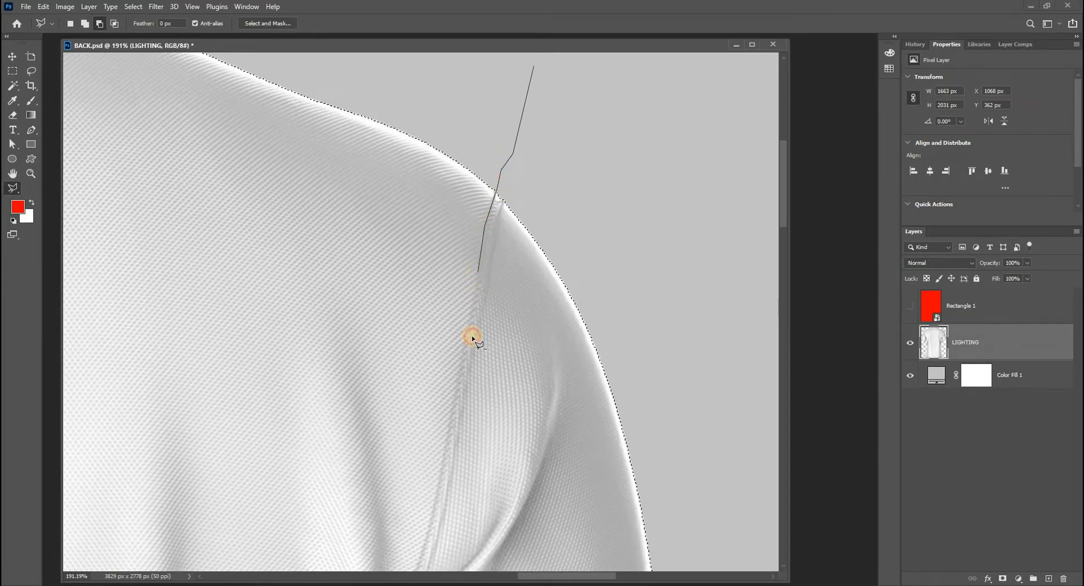
{"action": "left_click", "coordinate": [496, 189]}
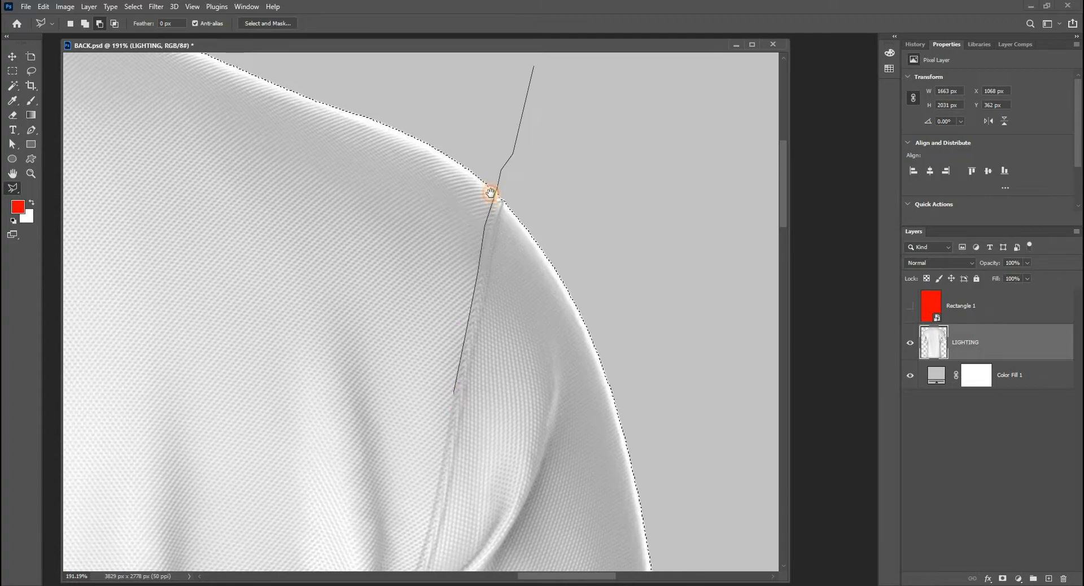
{"action": "left_click_drag", "start_coordinate": [441, 450], "coordinate": [480, 252]}
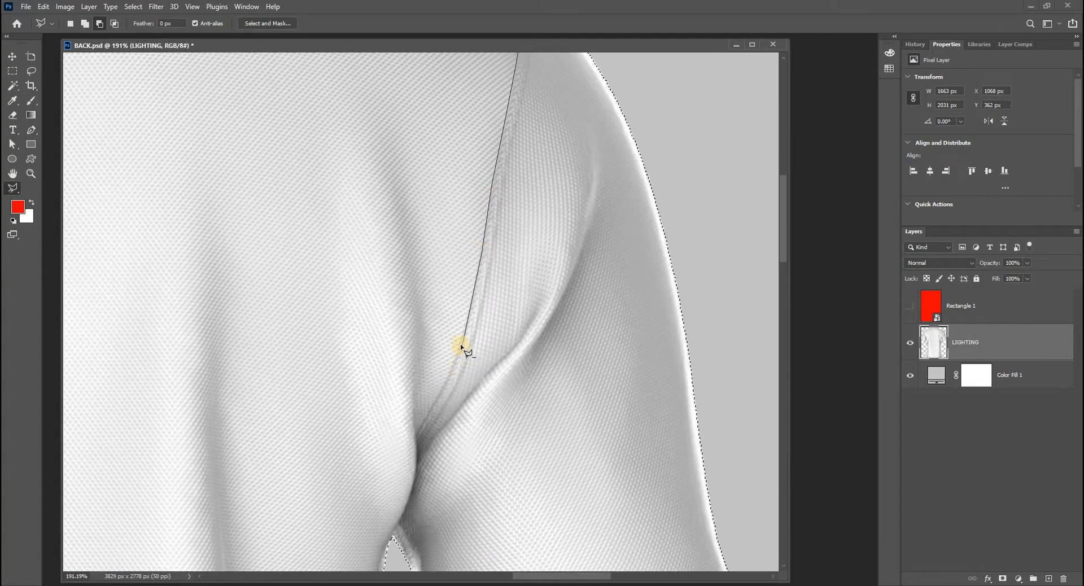
{"action": "left_click_drag", "start_coordinate": [449, 381], "coordinate": [506, 245]}
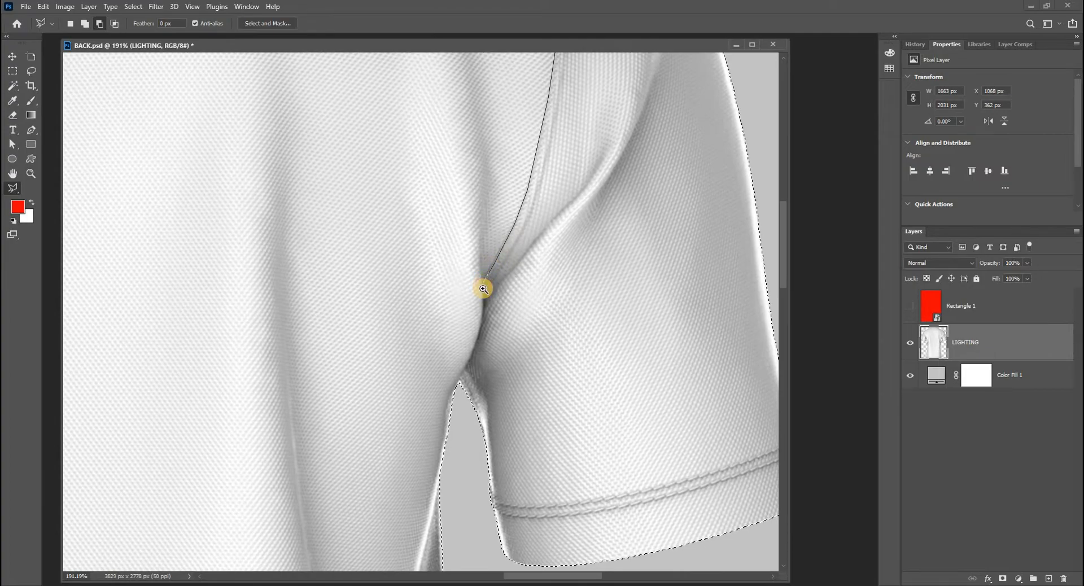
Continue the outline along the dark fold between the right sleeve and the shirt body to just above the armpit gap.
{"action": "left_click", "coordinate": [483, 289], "text": "ctrl+space"}
{"action": "left_click", "coordinate": [483, 289], "text": "ctrl+space"}
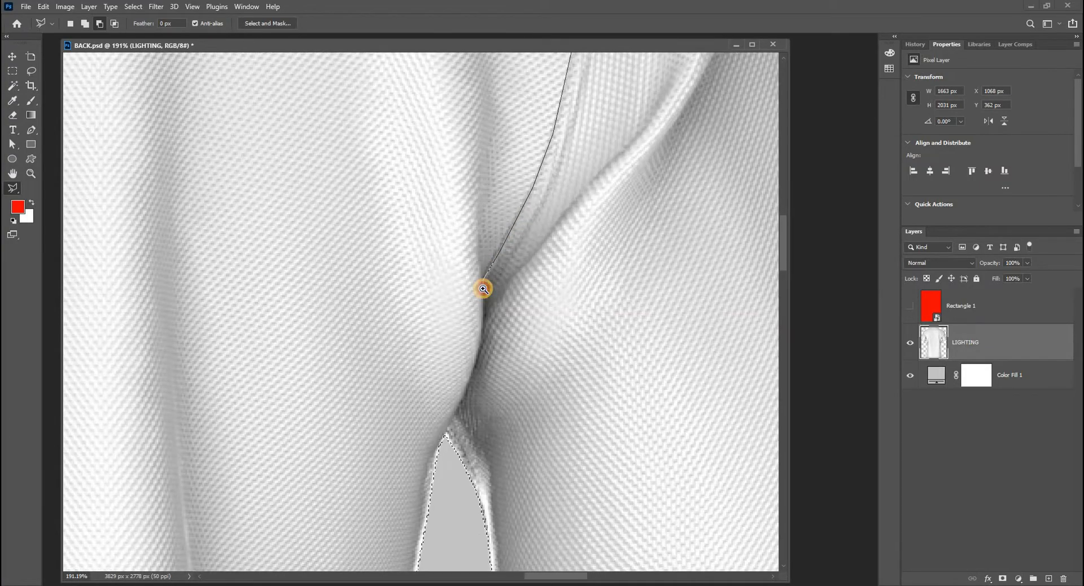
{"action": "left_click", "coordinate": [483, 289], "text": "ctrl+space"}
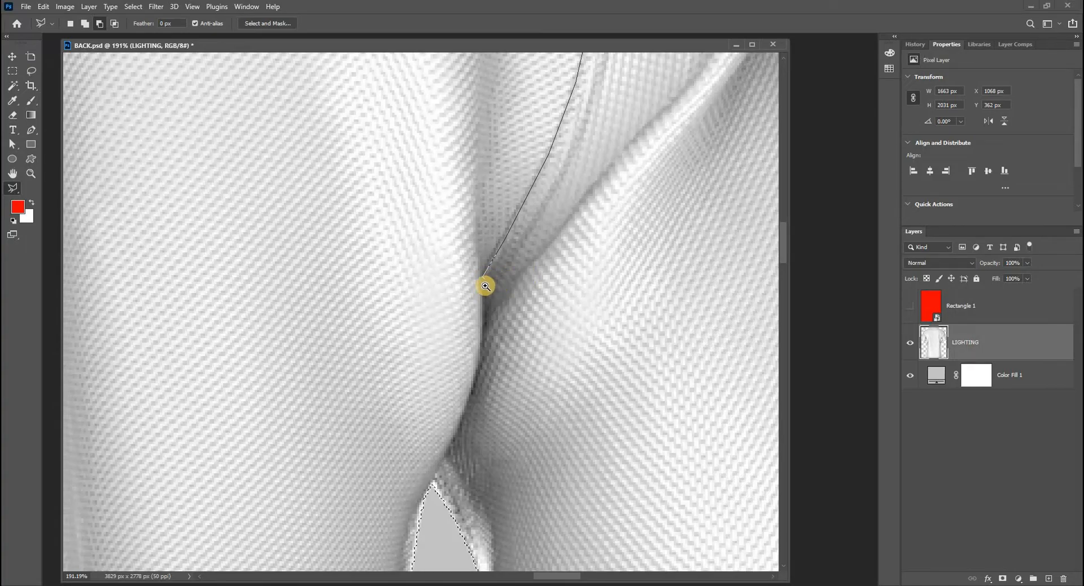
{"action": "mouse_move", "coordinate": [482, 283]}
{"action": "left_mouse_down"}
{"action": "mouse_move", "coordinate": [483, 378]}
{"action": "mouse_move", "coordinate": [448, 437]}
{"action": "left_mouse_up"}
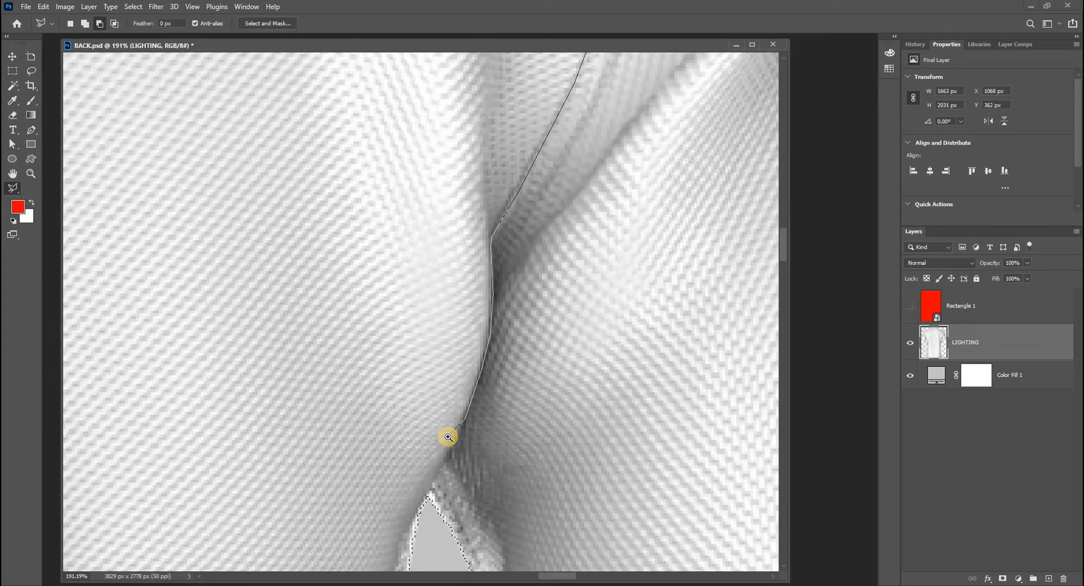
{"action": "left_click", "coordinate": [448, 437]}
{"action": "left_click", "coordinate": [448, 437]}
{"action": "left_click", "coordinate": [448, 437]}
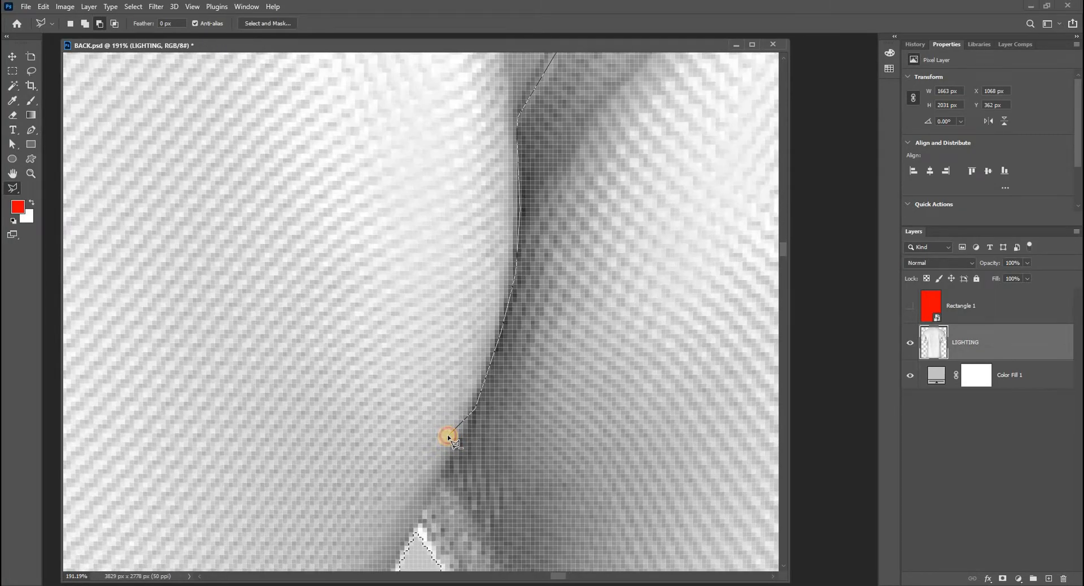
{"action": "left_click", "coordinate": [448, 437]}
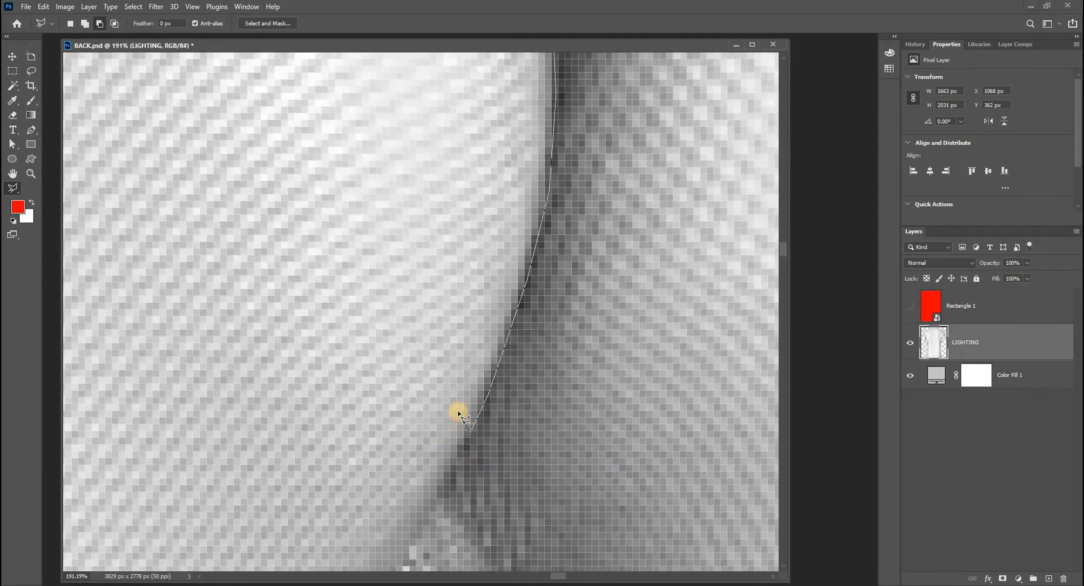
{"action": "left_click", "coordinate": [462, 428]}
Examine the unfinished sleeve outline both close up at the armpit and against the whole shirt.
{"action": "scroll", "coordinate": [468, 358], "scroll_direction": "down", "scroll_amount": 1}
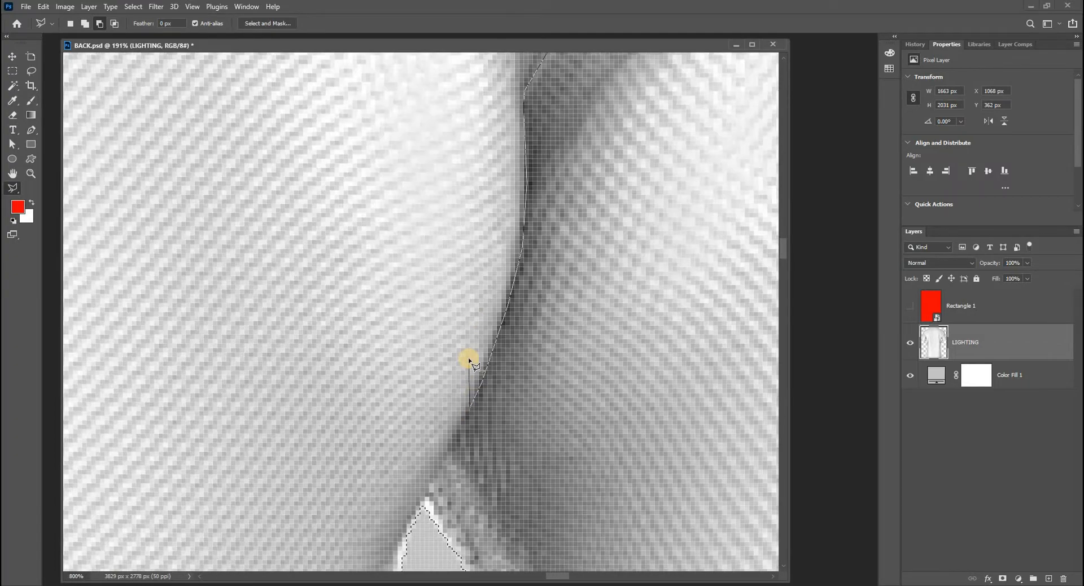
{"action": "scroll", "coordinate": [468, 357], "scroll_direction": "up", "scroll_amount": 1}
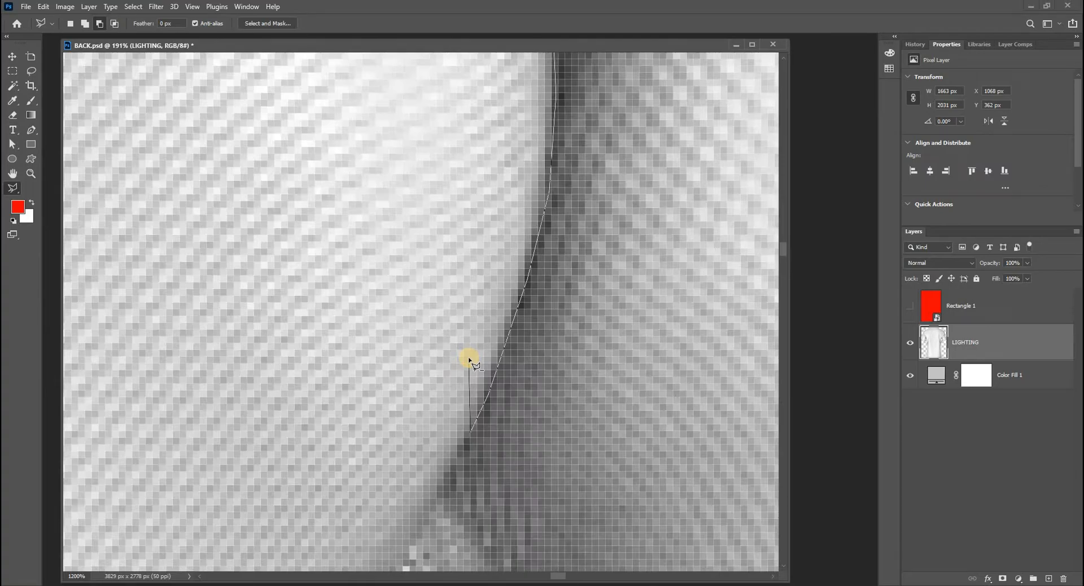
{"action": "scroll", "coordinate": [469, 356], "scroll_direction": "down", "scroll_amount": 8}
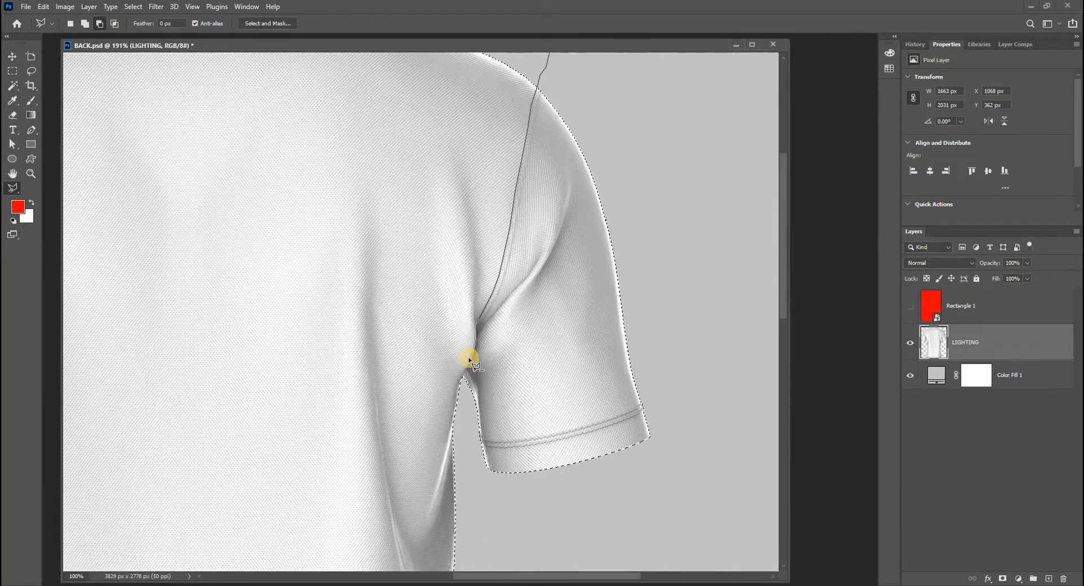
{"action": "scroll", "coordinate": [469, 357], "scroll_direction": "down", "scroll_amount": 2}
{"action": "scroll", "coordinate": [469, 357], "scroll_direction": "up", "scroll_amount": 6}
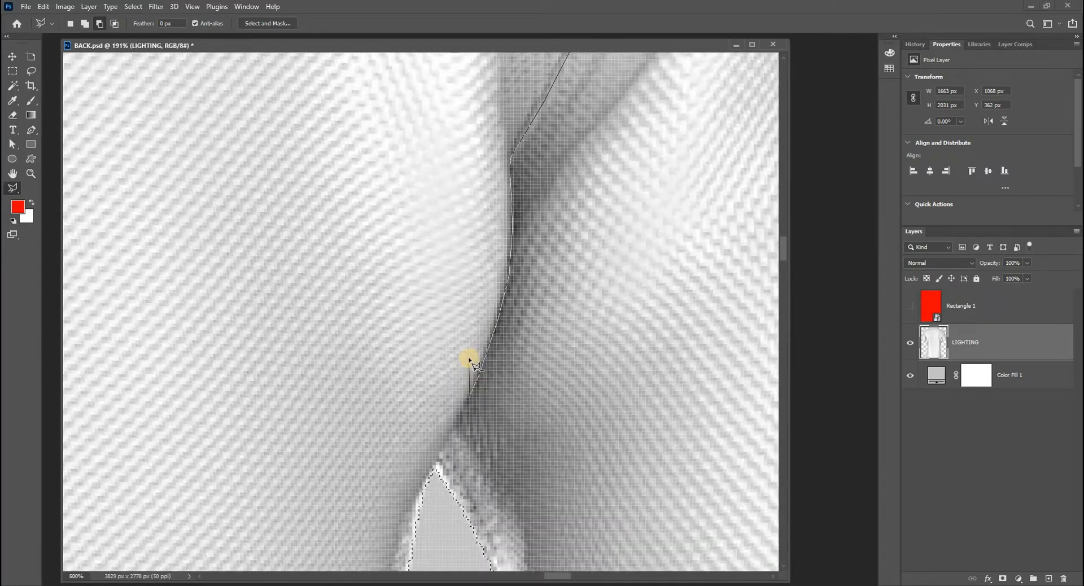
{"action": "scroll", "coordinate": [469, 357], "scroll_direction": "down", "scroll_amount": 7}
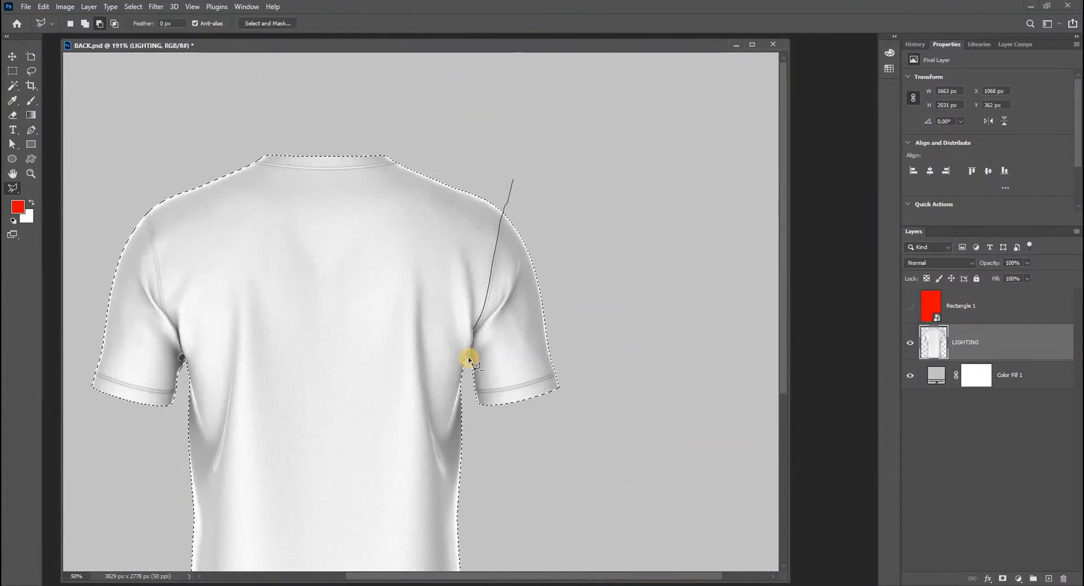
{"action": "scroll", "coordinate": [469, 356], "scroll_direction": "up", "scroll_amount": 6}
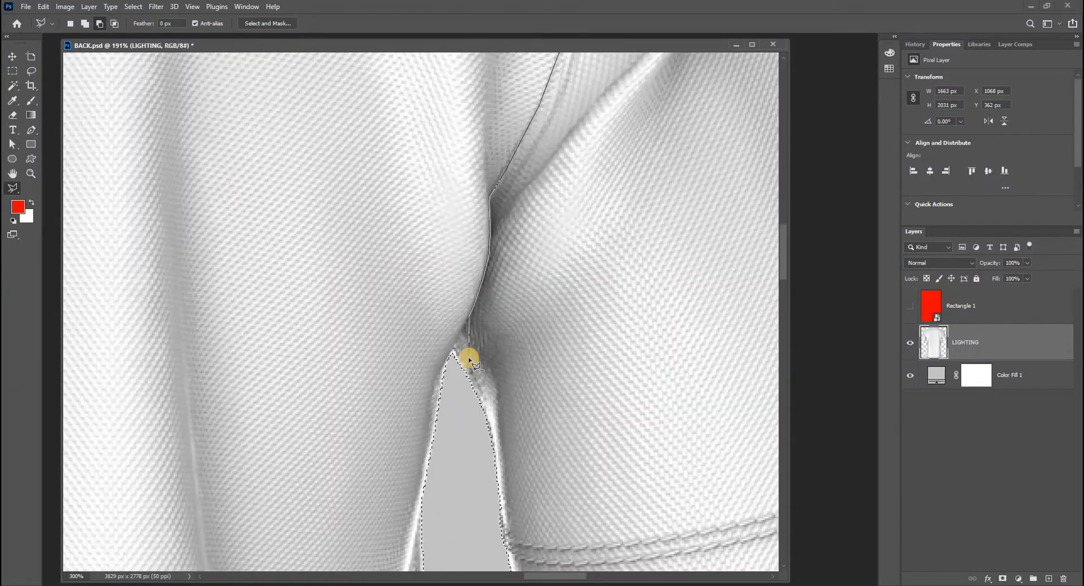
{"action": "scroll", "coordinate": [468, 357], "scroll_direction": "down", "scroll_amount": 7}
{"action": "scroll", "coordinate": [469, 356], "scroll_direction": "up", "scroll_amount": 1}
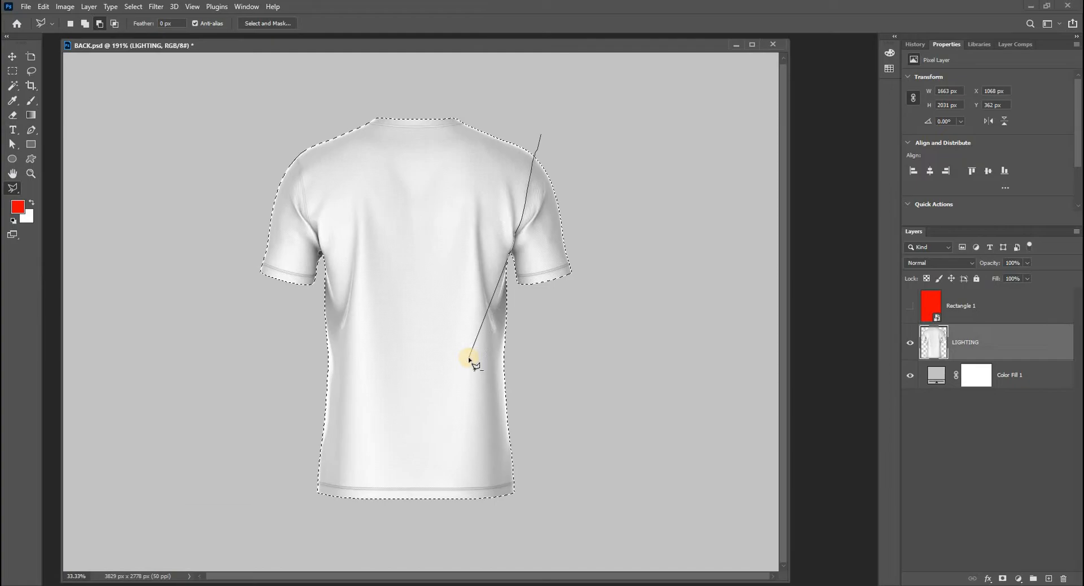
{"action": "scroll", "coordinate": [470, 359], "scroll_direction": "up", "scroll_amount": 6}
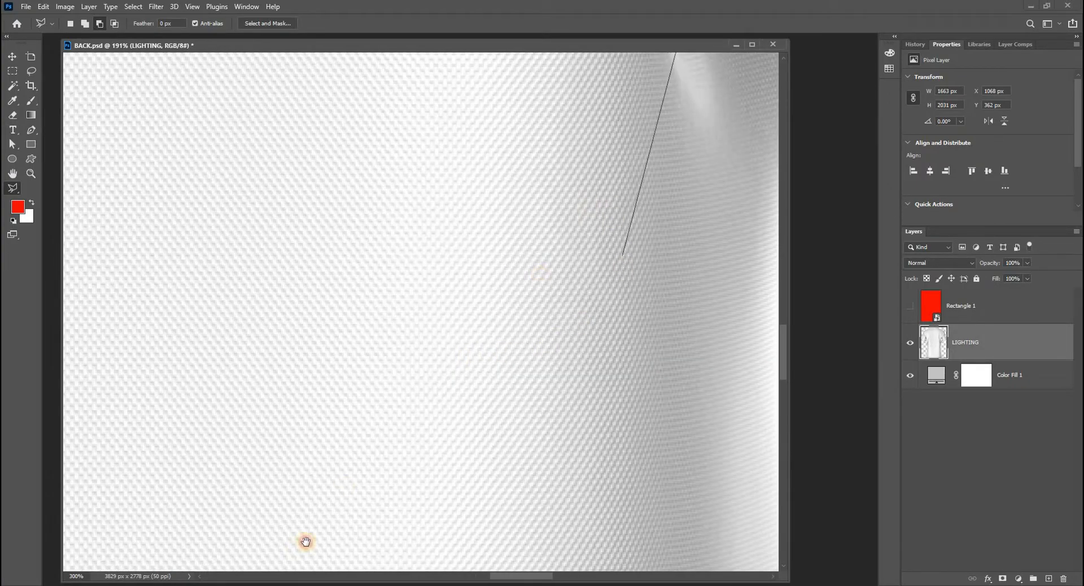
Inspect the traced seam and surrounding fabric between the right shoulder and the armpit gap.
{"action": "scroll", "coordinate": [483, 298], "scroll_direction": "right", "scroll_amount": 5}
{"action": "scroll", "coordinate": [460, 295], "scroll_direction": "up", "scroll_amount": 8}
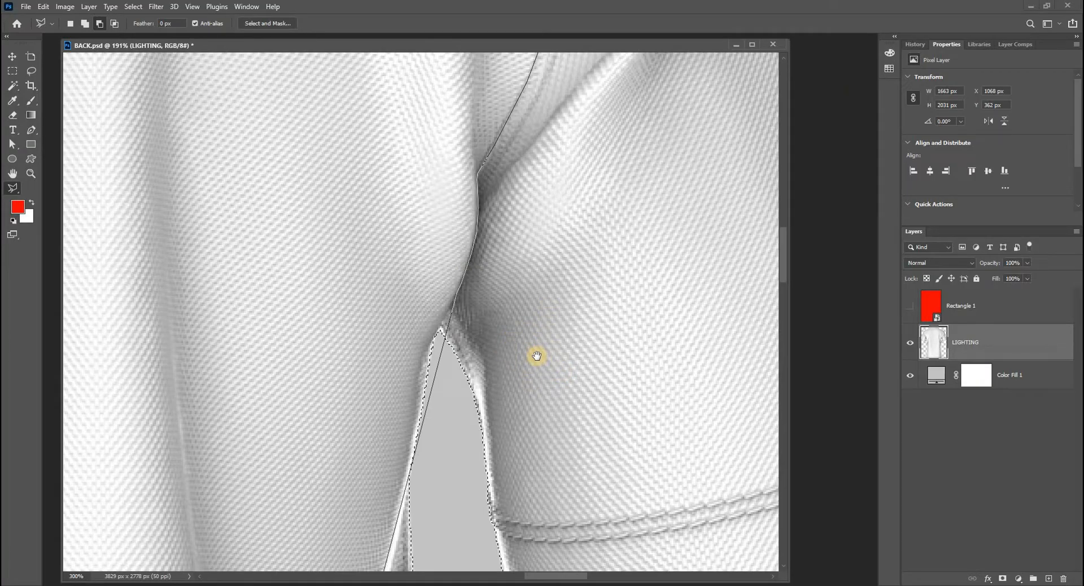
{"action": "scroll", "coordinate": [485, 327], "scroll_direction": "up", "scroll_amount": 6}
{"action": "scroll", "coordinate": [486, 327], "scroll_direction": "left", "scroll_amount": 6}
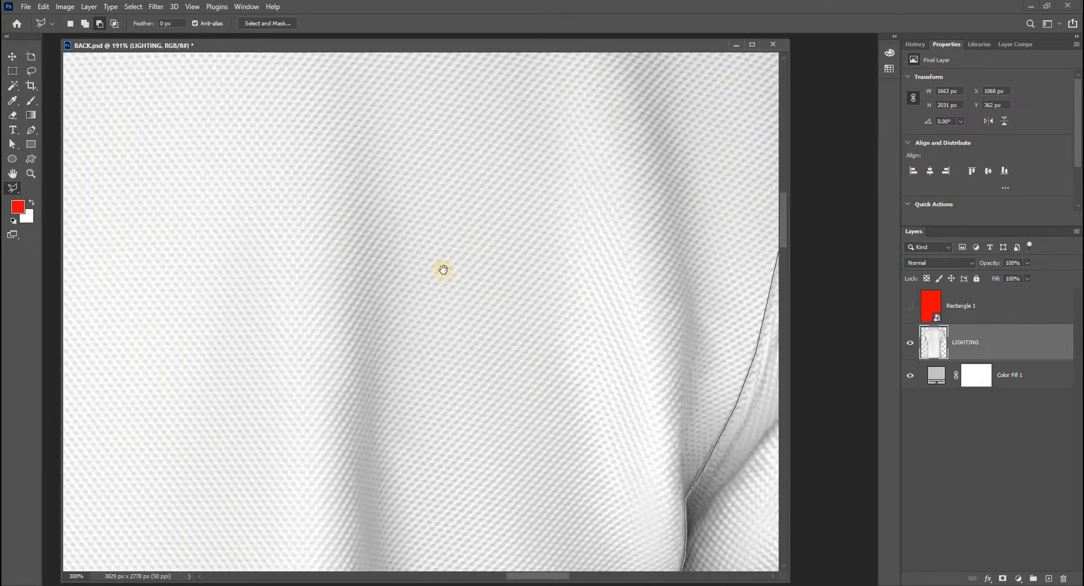
{"action": "scroll", "coordinate": [472, 348], "scroll_direction": "right", "scroll_amount": 5}
{"action": "scroll", "coordinate": [455, 401], "scroll_direction": "up", "scroll_amount": 5}
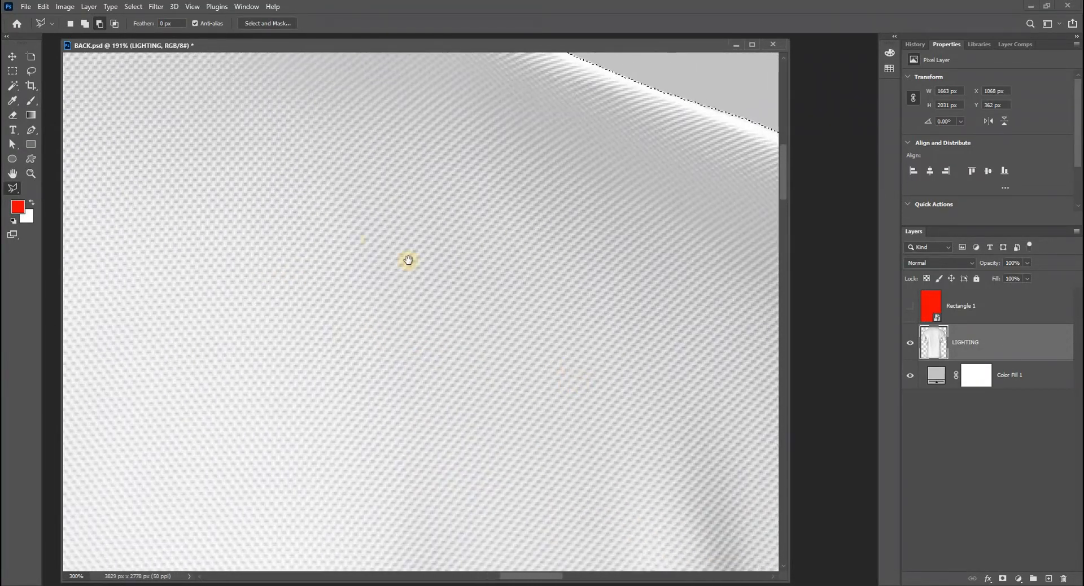
{"action": "scroll", "coordinate": [510, 303], "scroll_direction": "down", "scroll_amount": 10}
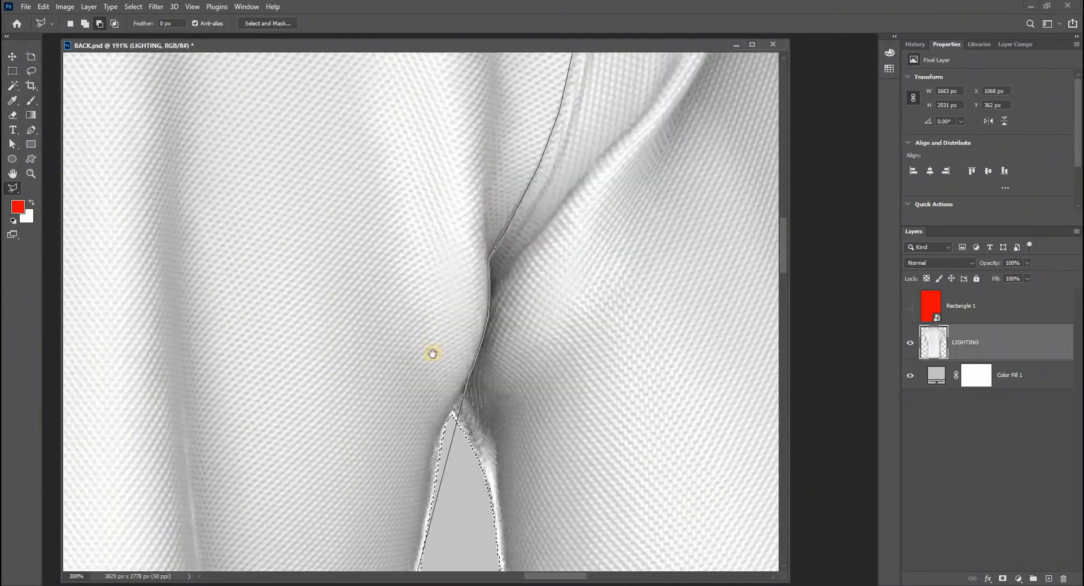
{"action": "scroll", "coordinate": [387, 277], "scroll_direction": "down", "scroll_amount": 3}
{"action": "scroll", "coordinate": [344, 310], "scroll_direction": "left", "scroll_amount": 2}
{"action": "scroll", "coordinate": [344, 310], "scroll_direction": "up", "scroll_amount": 5}
{"action": "scroll", "coordinate": [428, 380], "scroll_direction": "down", "scroll_amount": 4}
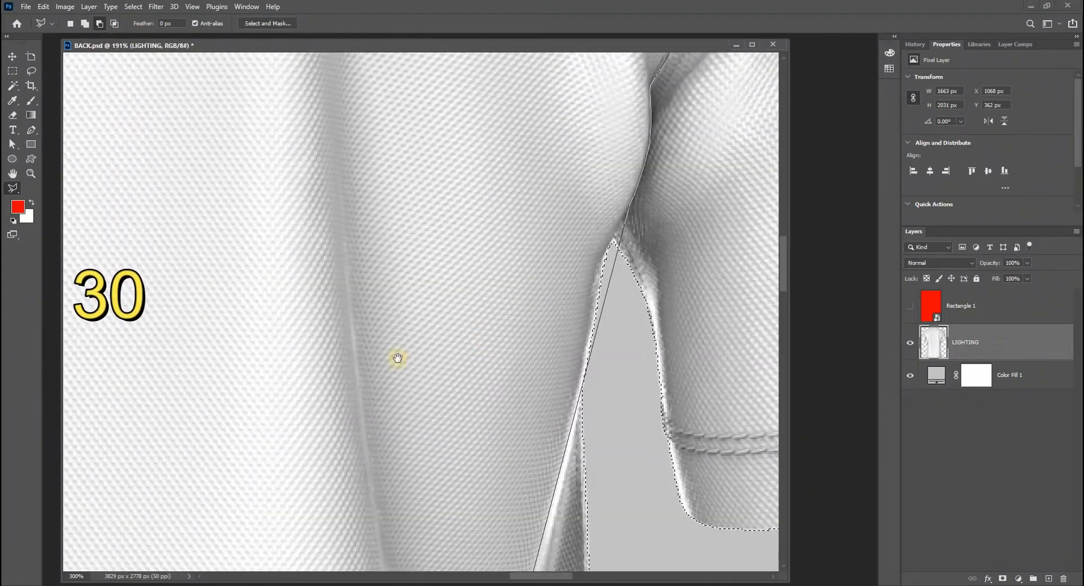
{"action": "scroll", "coordinate": [397, 358], "scroll_direction": "right", "scroll_amount": 4}
{"action": "scroll", "coordinate": [435, 328], "scroll_direction": "right", "scroll_amount": 3}
{"action": "scroll", "coordinate": [429, 283], "scroll_direction": "up", "scroll_amount": 3}
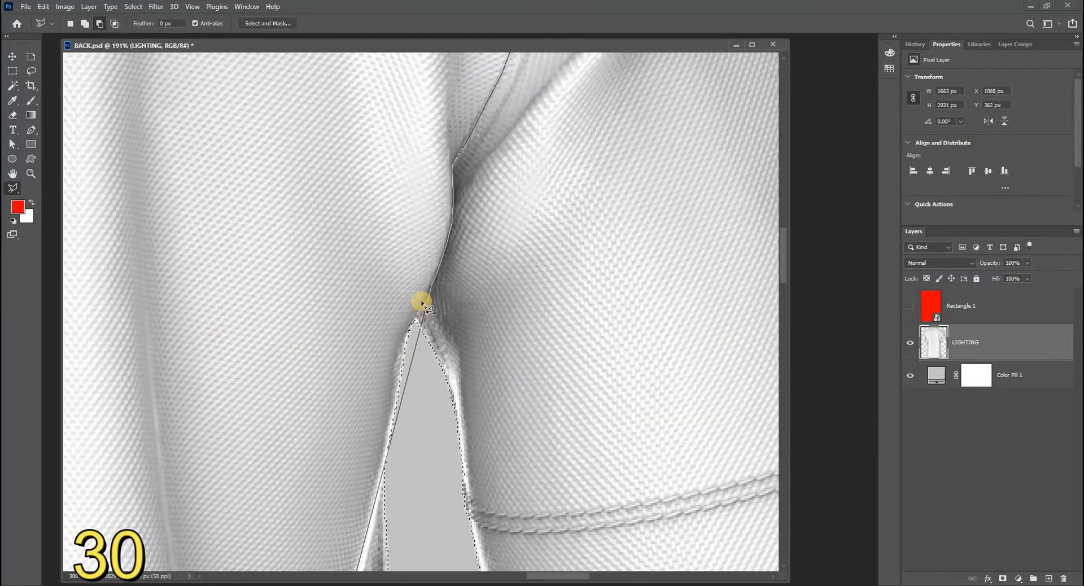
Carry the outline through the armpit gap, around the outside of the right sleeve and close it, subtracting the sleeve from the selection.
{"action": "mouse_move", "coordinate": [426, 298]}
{"action": "left_mouse_down"}
{"action": "mouse_move", "coordinate": [412, 326]}
{"action": "mouse_move", "coordinate": [413, 411]}
{"action": "left_mouse_up"}
{"action": "scroll", "coordinate": [404, 380], "scroll_direction": "down", "scroll_amount": 2}
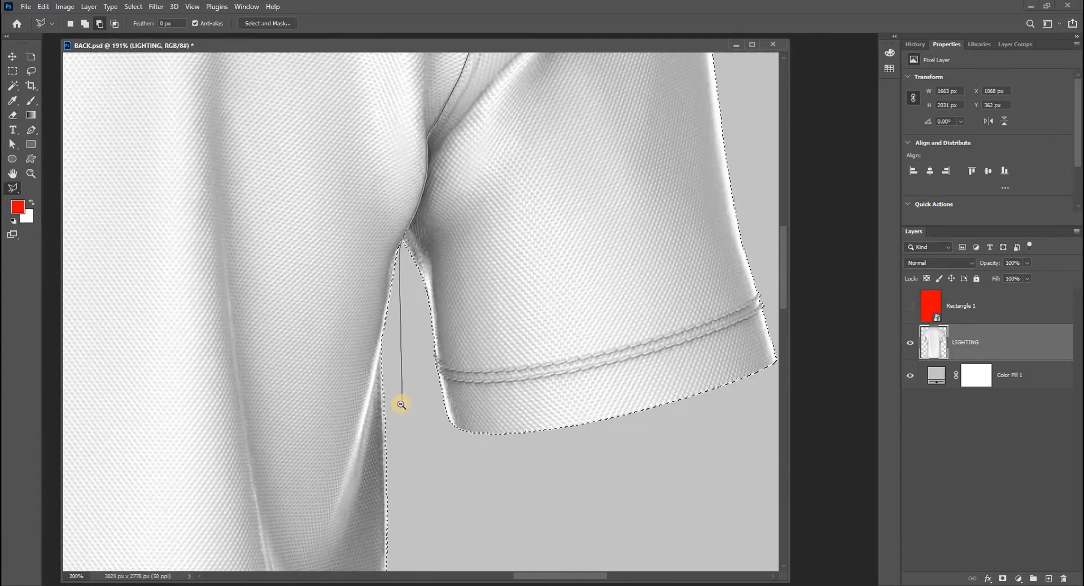
{"action": "scroll", "coordinate": [402, 405], "scroll_direction": "down", "scroll_amount": 3}
{"action": "left_click", "coordinate": [409, 430], "text": "alt"}
{"action": "left_click", "coordinate": [440, 447], "text": "alt"}
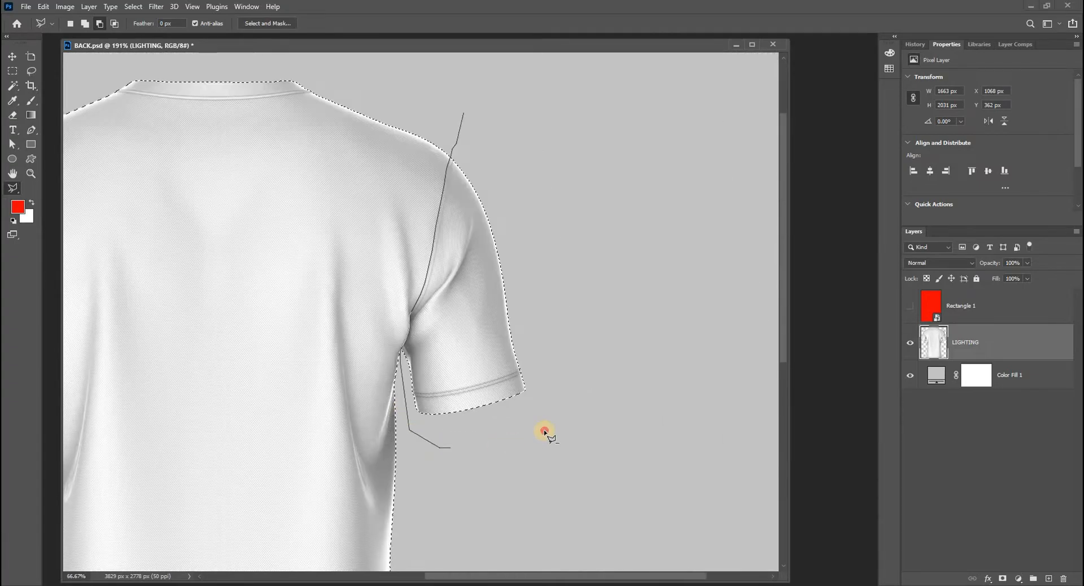
{"action": "left_click", "coordinate": [513, 440], "text": "alt"}
{"action": "left_click", "coordinate": [586, 405], "text": "alt"}
{"action": "left_click", "coordinate": [584, 276], "text": "alt"}
{"action": "key", "text": "Escape"}
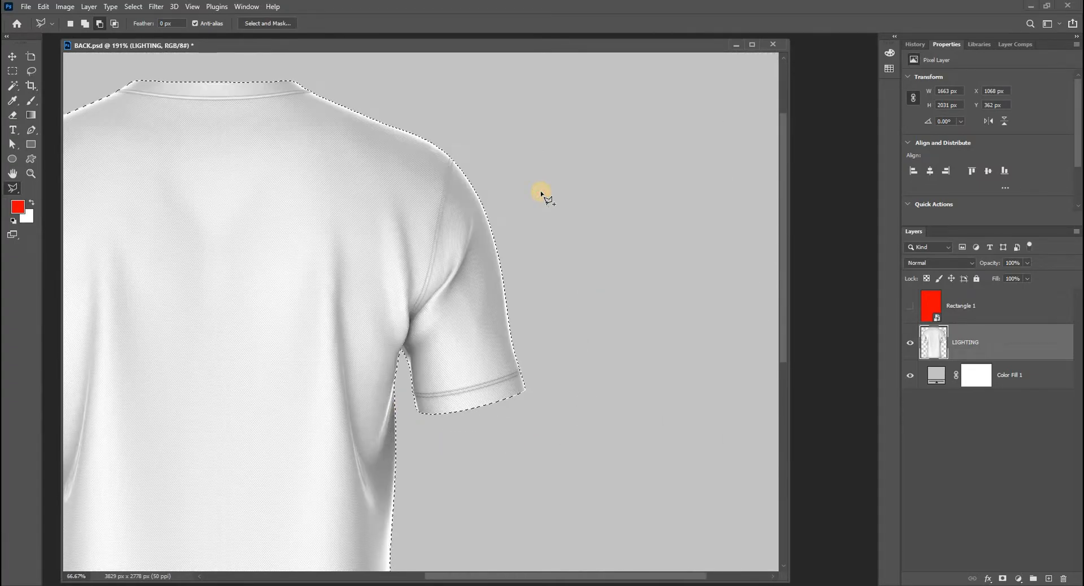
{"action": "double_click", "coordinate": [450, 243]}
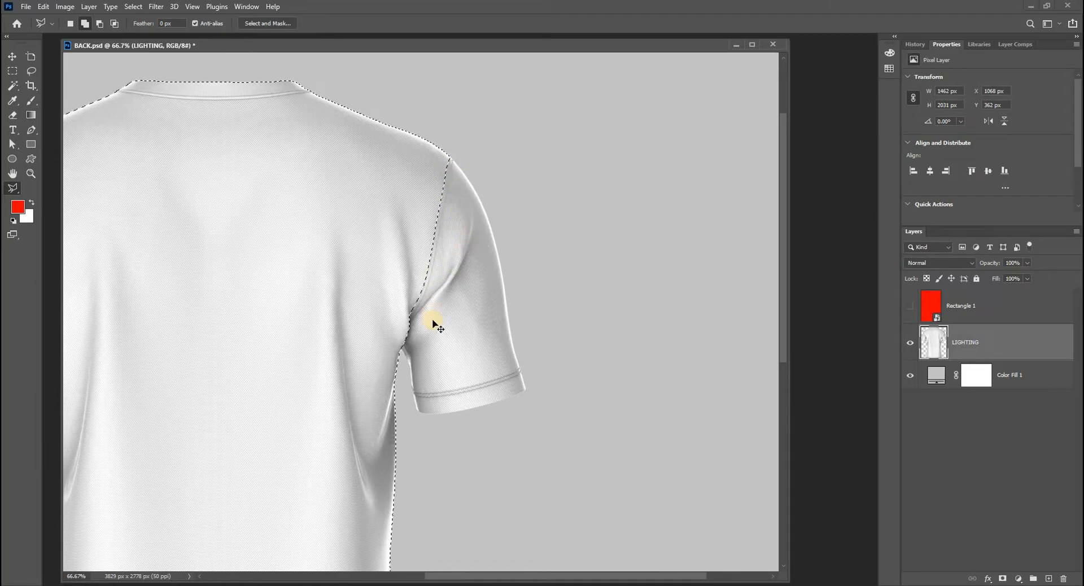
Start a Polygonal Lasso outline that subtracts from the selection above the left shoulder and trace the upper part of the sleeve seam.
{"action": "scroll", "coordinate": [438, 326], "scroll_direction": "down", "scroll_amount": 3}
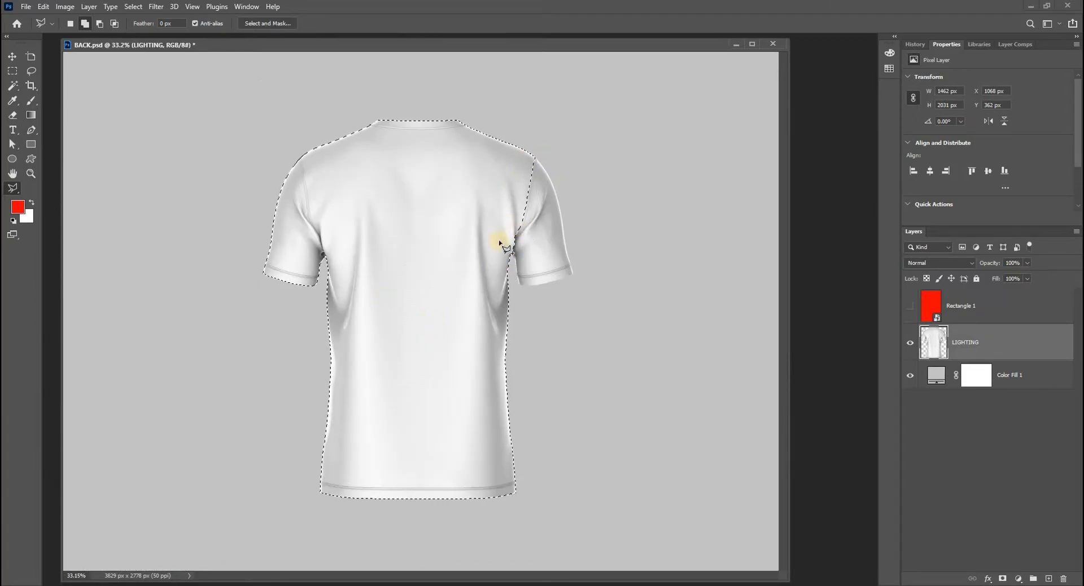
{"action": "scroll", "coordinate": [315, 198], "scroll_direction": "up", "scroll_amount": 5}
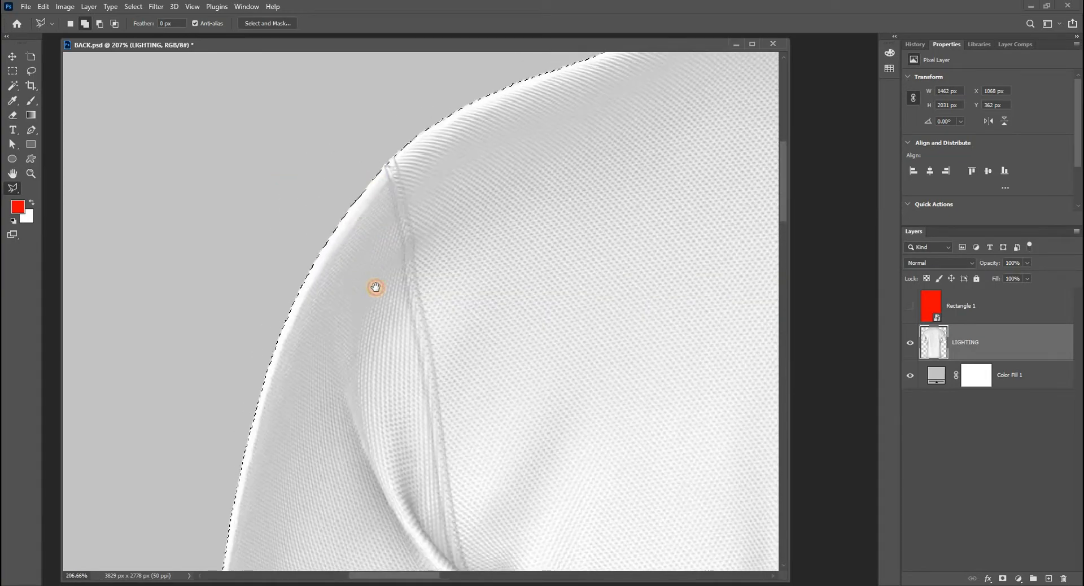
{"action": "scroll", "coordinate": [376, 287], "scroll_direction": "up", "scroll_amount": 3}
{"action": "key", "text": "alt+space"}
{"action": "left_click", "coordinate": [324, 249]}
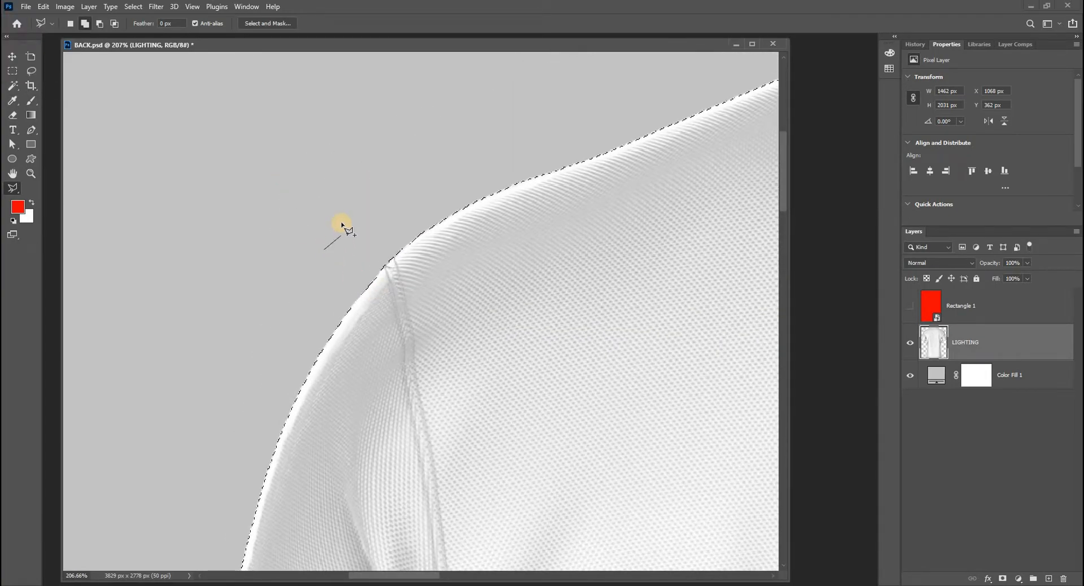
{"action": "key", "text": "Escape"}
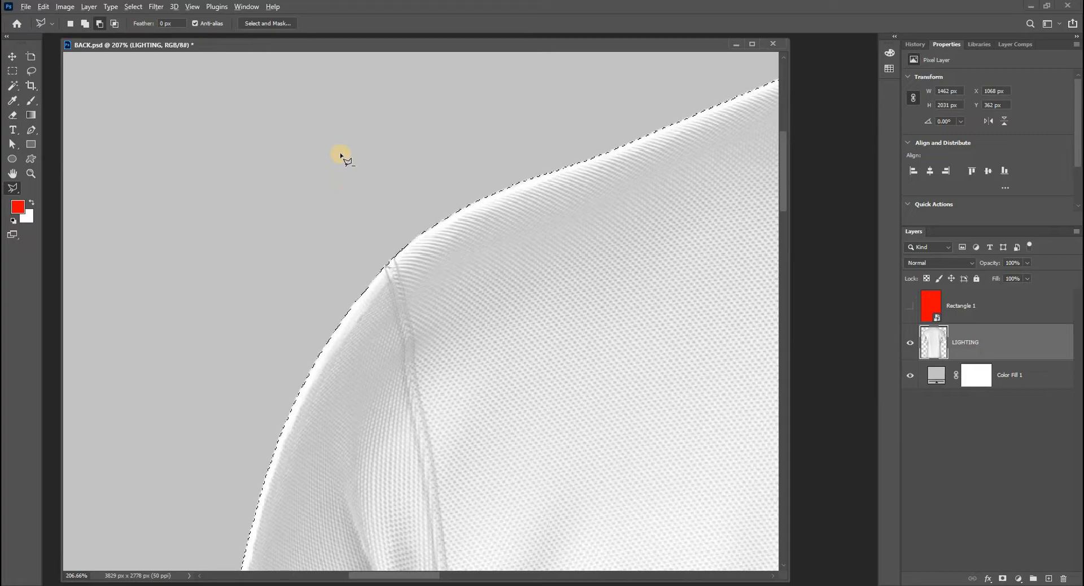
{"action": "left_click", "coordinate": [365, 209], "text": "alt"}
{"action": "scroll", "coordinate": [390, 252], "scroll_direction": "up", "scroll_amount": 1}
{"action": "left_click", "coordinate": [387, 240]}
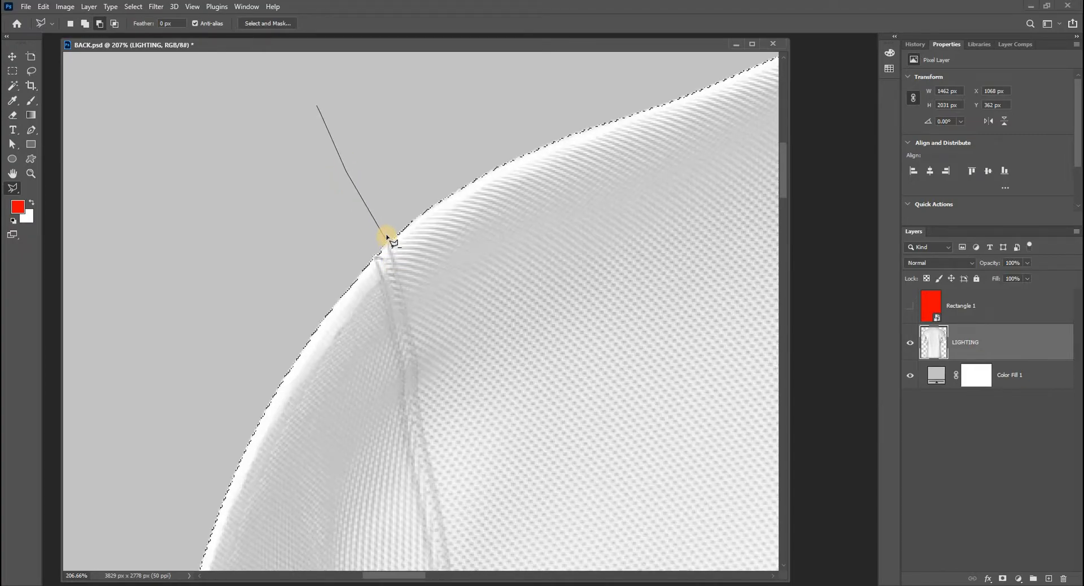
{"action": "left_click", "coordinate": [408, 310]}
{"action": "left_click", "coordinate": [416, 354]}
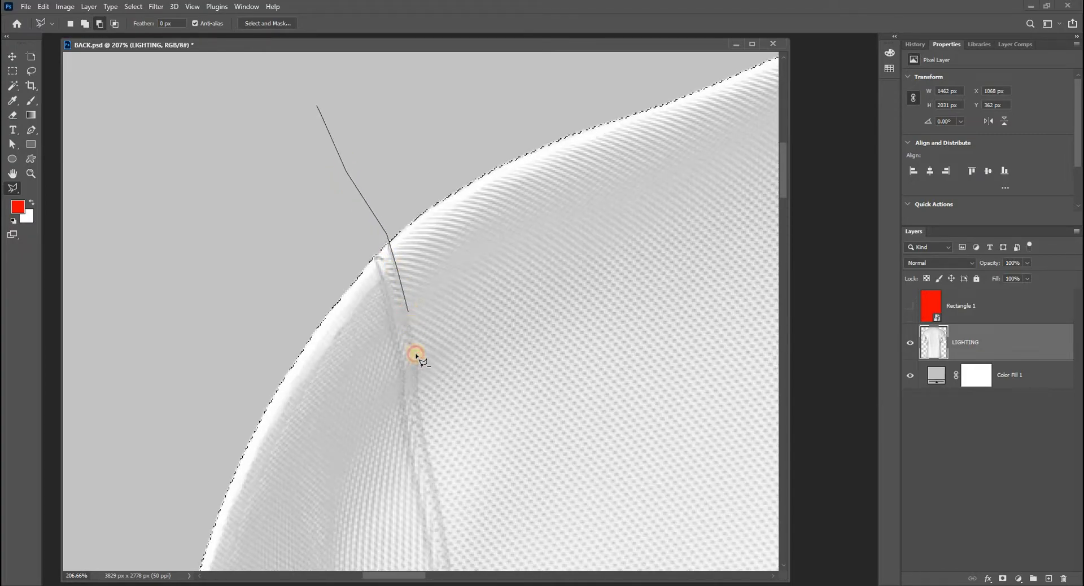
{"action": "left_click", "coordinate": [417, 392]}
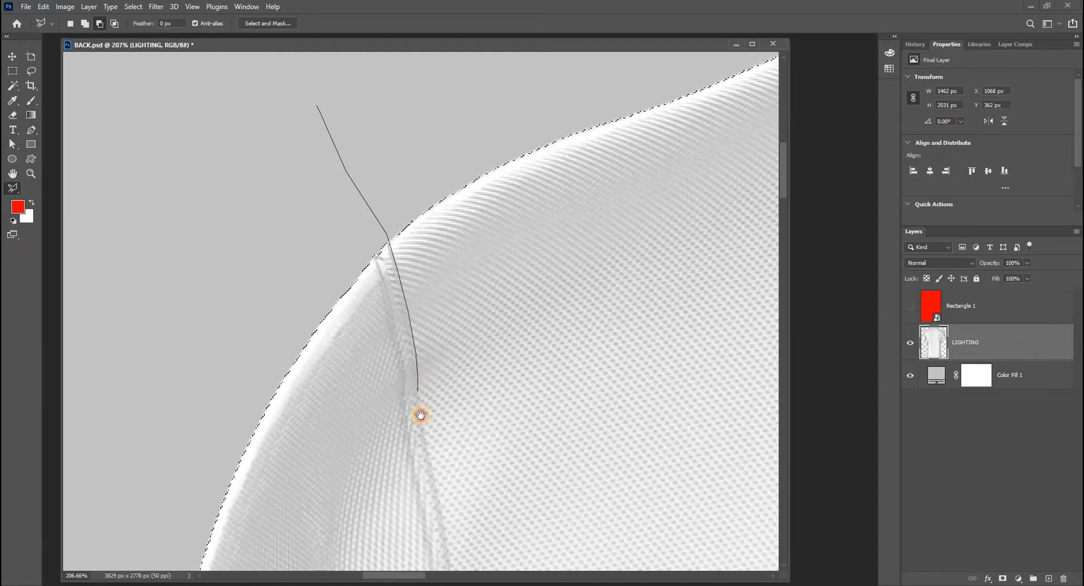
Continue the outline down the left sleeve seam and along the dark fold into the armpit gap.
{"action": "left_click_drag", "start_coordinate": [421, 415], "coordinate": [388, 210]}
{"action": "left_click", "coordinate": [412, 315]}
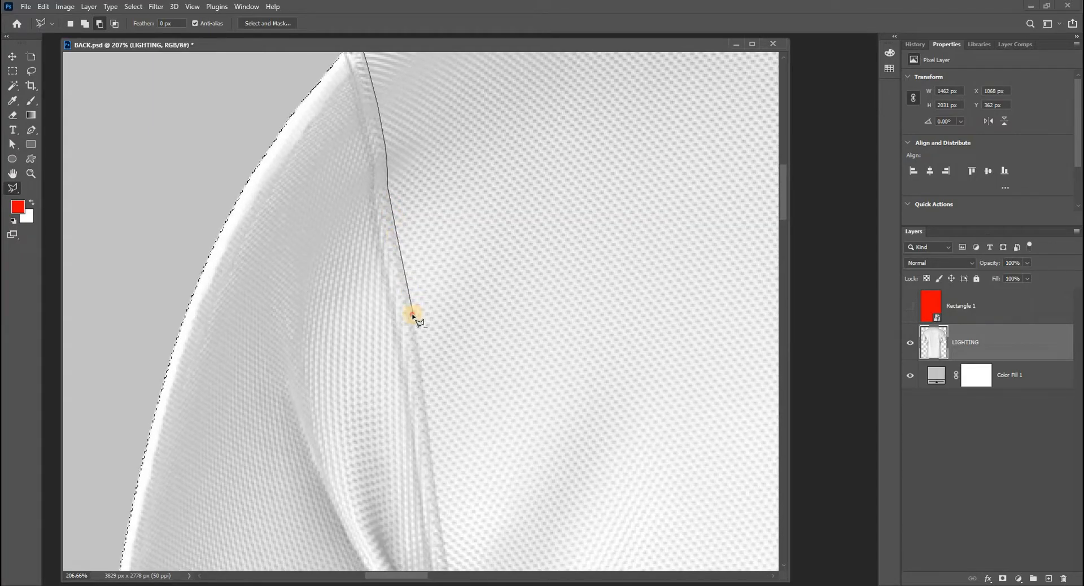
{"action": "left_click_drag", "start_coordinate": [421, 406], "coordinate": [424, 252]}
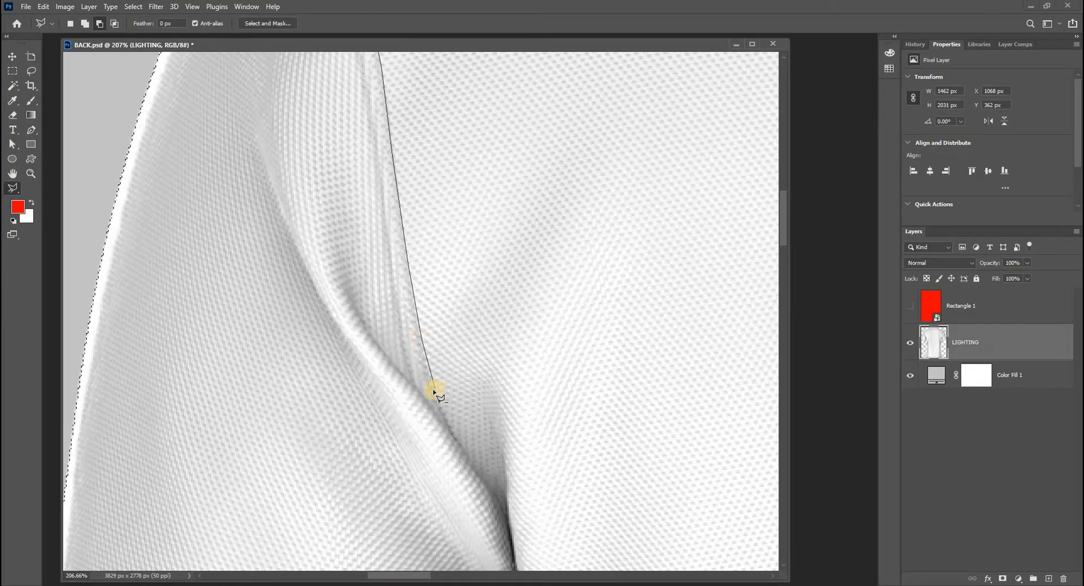
{"action": "scroll", "coordinate": [415, 285], "scroll_direction": "down", "scroll_amount": 3}
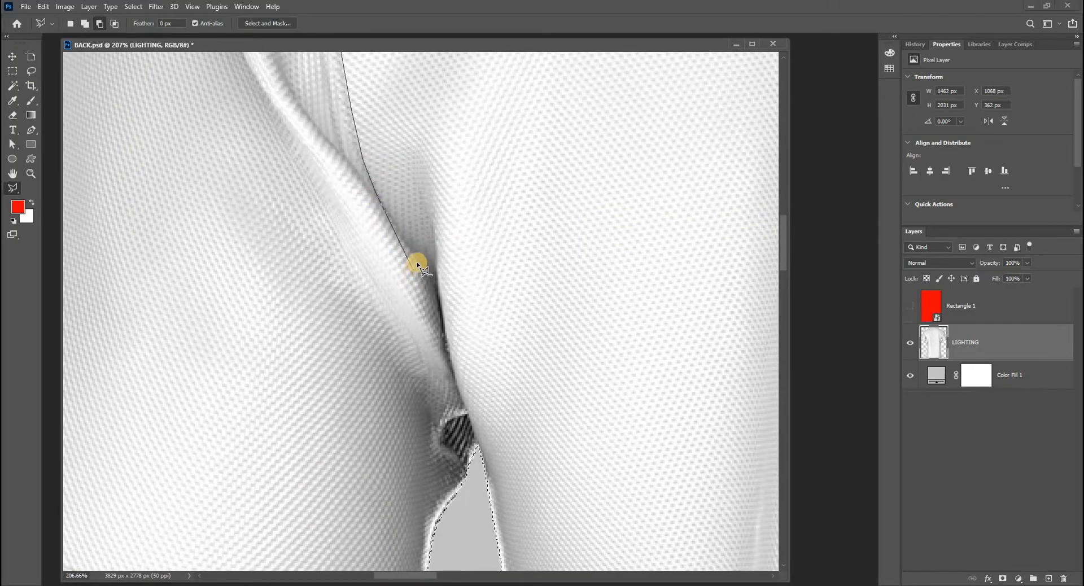
{"action": "left_click", "coordinate": [416, 261]}
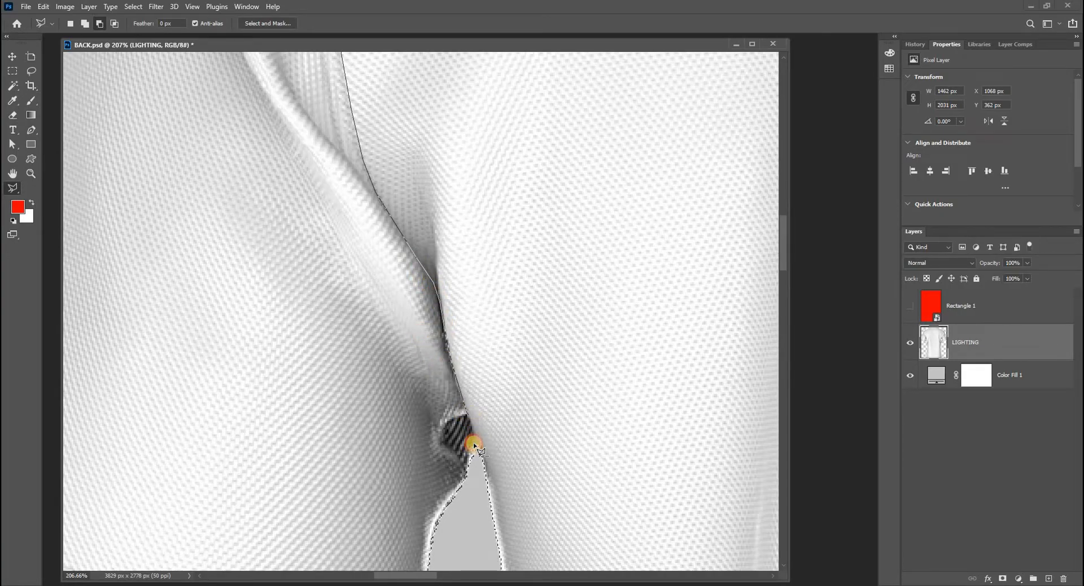
{"action": "left_click", "coordinate": [479, 483]}
Carry the outline around the outside of the left sleeve and close it, subtracting the sleeve from the selection.
{"action": "scroll", "coordinate": [480, 483], "scroll_direction": "down", "scroll_amount": 5}
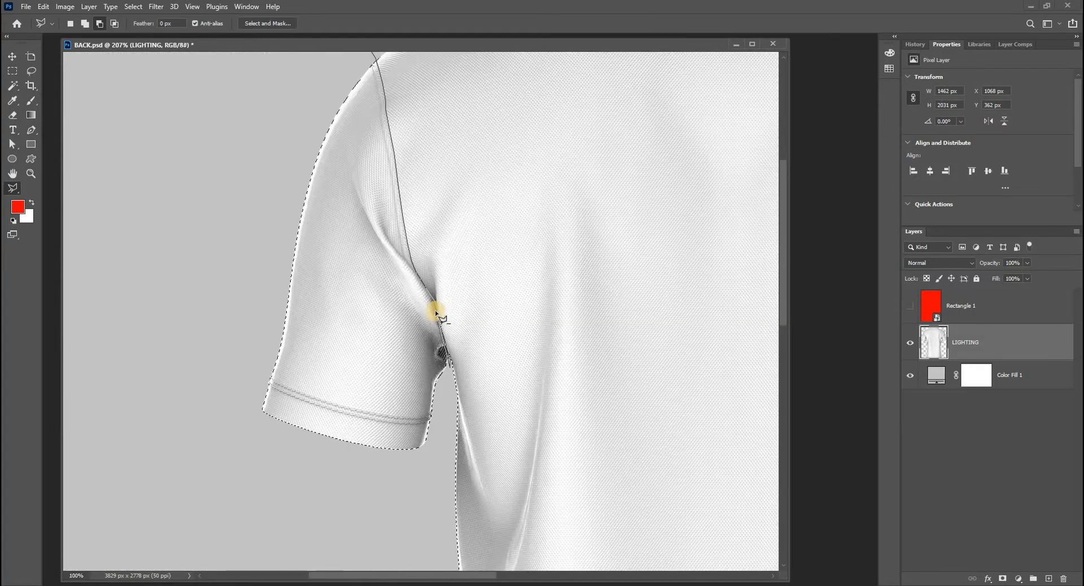
{"action": "left_click", "coordinate": [352, 432]}
{"action": "left_click", "coordinate": [242, 267]}
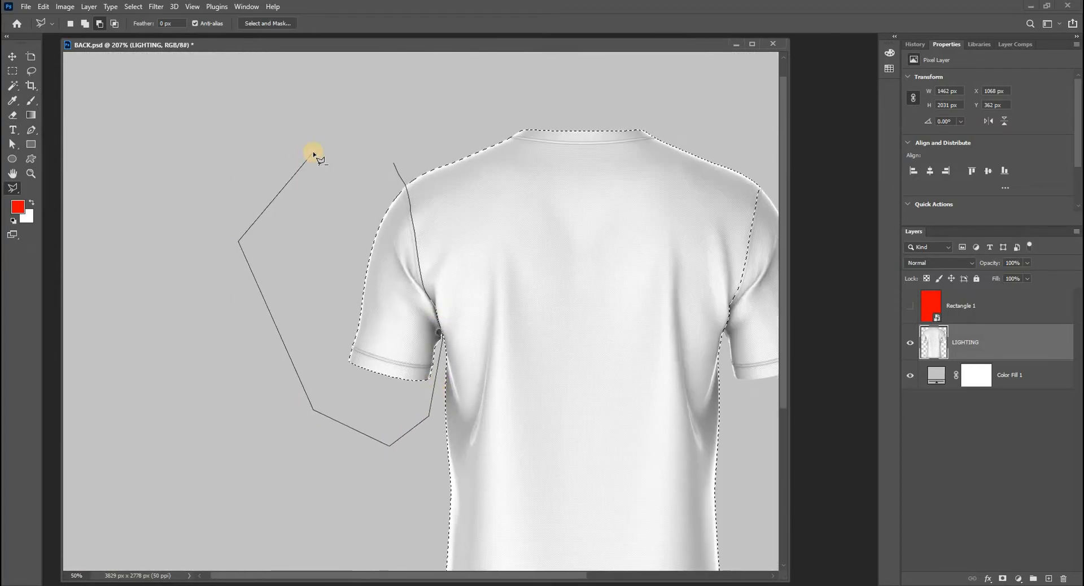
{"action": "double_click", "coordinate": [312, 157]}
{"action": "scroll", "coordinate": [497, 249], "scroll_direction": "down", "scroll_amount": 1}
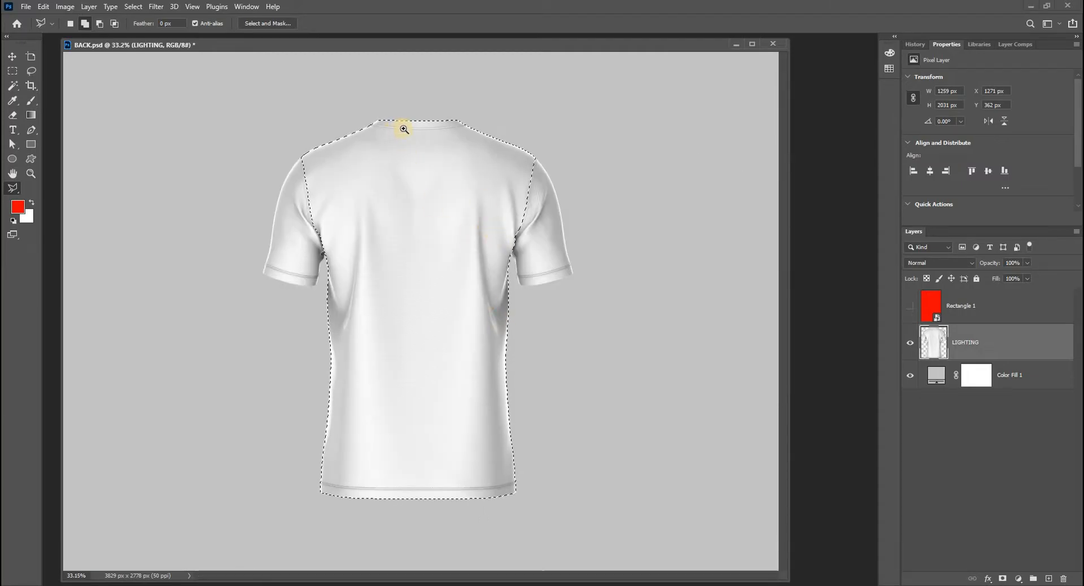
Start another subtracting outline above the collar and bring it down to the left end of the collar seam.
{"action": "scroll", "coordinate": [399, 126], "scroll_direction": "up", "scroll_amount": 5}
{"action": "left_click_drag", "start_coordinate": [382, 299], "coordinate": [375, 362]}
{"action": "left_click", "coordinate": [203, 153], "text": "alt"}
{"action": "left_click", "coordinate": [158, 181]}
{"action": "left_click", "coordinate": [138, 226]}
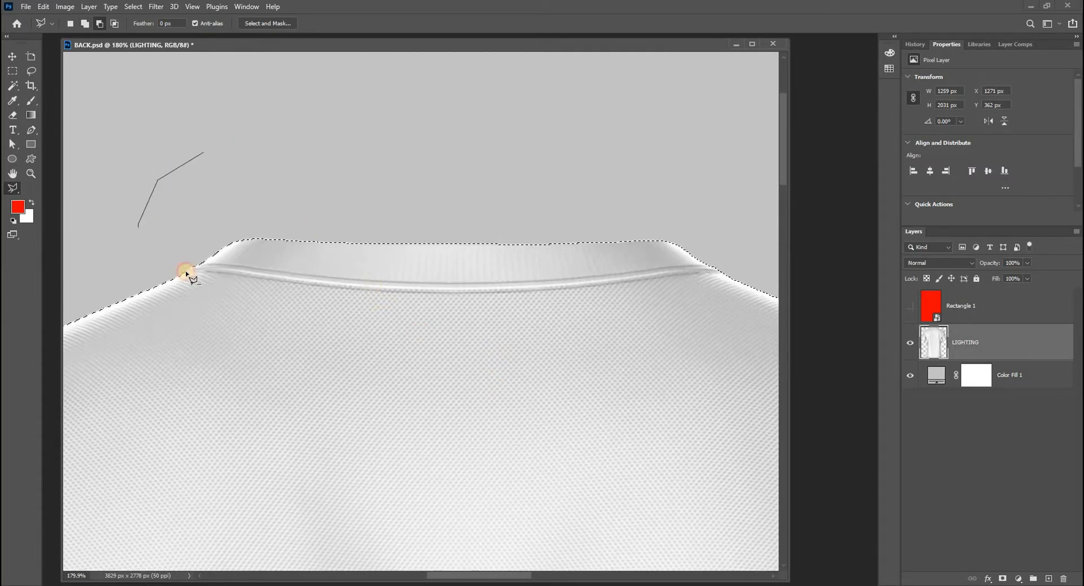
{"action": "scroll", "coordinate": [187, 272], "scroll_direction": "up", "scroll_amount": 3}
{"action": "left_click", "coordinate": [145, 276]}
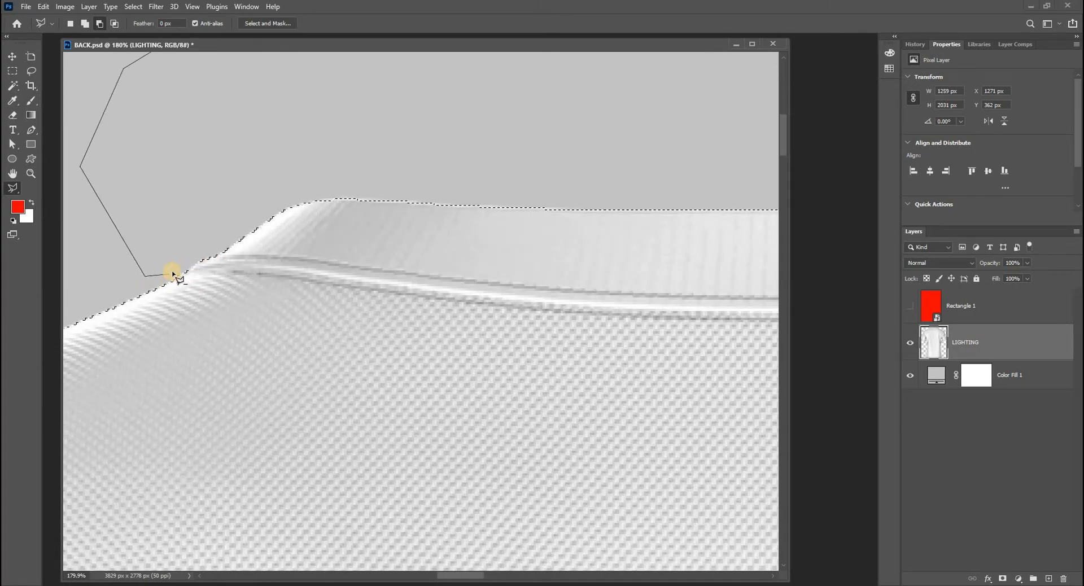
Trace the collar seam to its right end and close the outline above the neck, subtracting the collar from the selection.
{"action": "mouse_move", "coordinate": [277, 275]}
{"action": "left_mouse_down"}
{"action": "mouse_move", "coordinate": [499, 311]}
{"action": "mouse_move", "coordinate": [690, 315]}
{"action": "mouse_move", "coordinate": [393, 316]}
{"action": "mouse_move", "coordinate": [570, 313]}
{"action": "mouse_move", "coordinate": [528, 326]}
{"action": "mouse_move", "coordinate": [521, 316]}
{"action": "mouse_move", "coordinate": [713, 314]}
{"action": "mouse_move", "coordinate": [305, 348]}
{"action": "mouse_move", "coordinate": [677, 314]}
{"action": "mouse_move", "coordinate": [649, 334]}
{"action": "left_mouse_up"}
{"action": "left_click", "coordinate": [684, 257]}
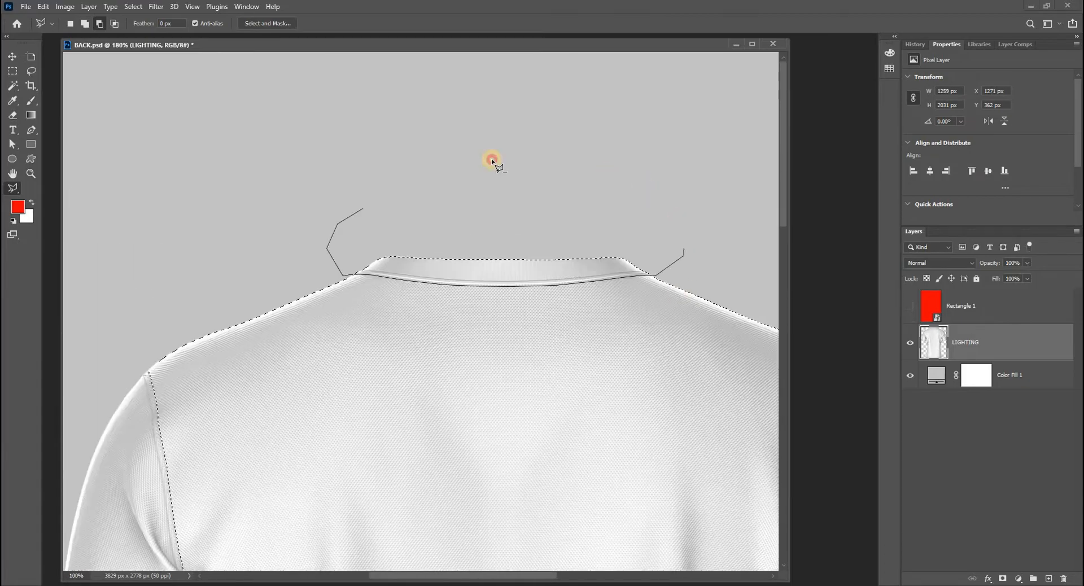
{"action": "left_click", "coordinate": [404, 156]}
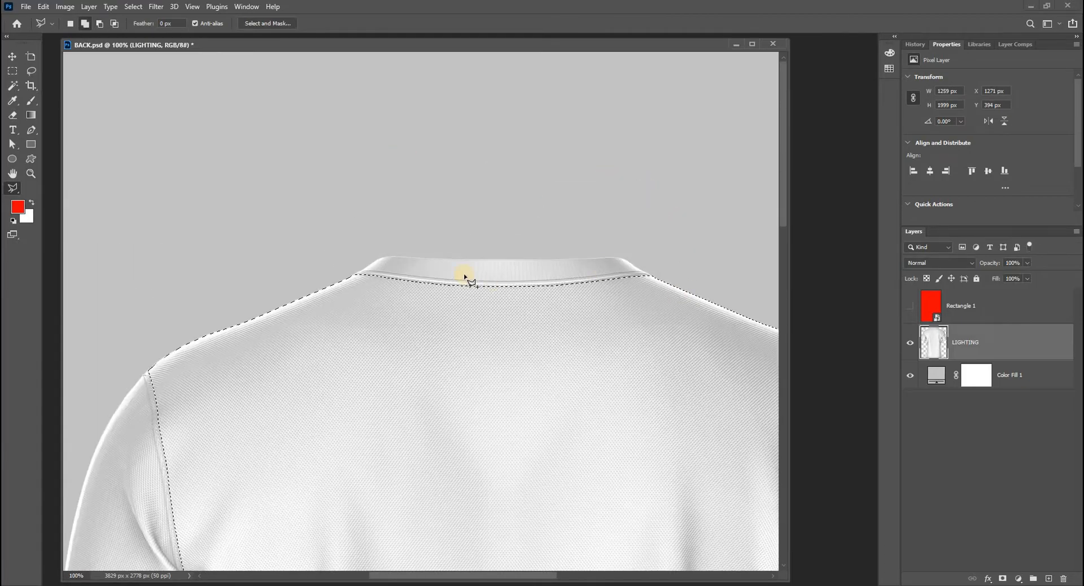
{"action": "key", "text": "ctrl+0"}
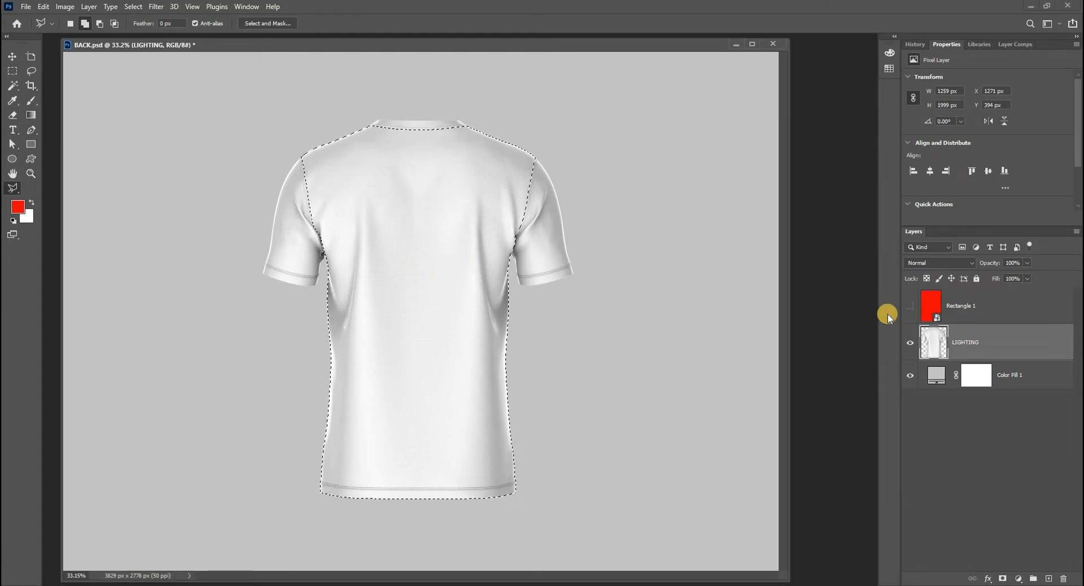
Show the Rectangle 1 layer and add a layer mask to it from the shirt body selection.
{"action": "left_click", "coordinate": [909, 306]}
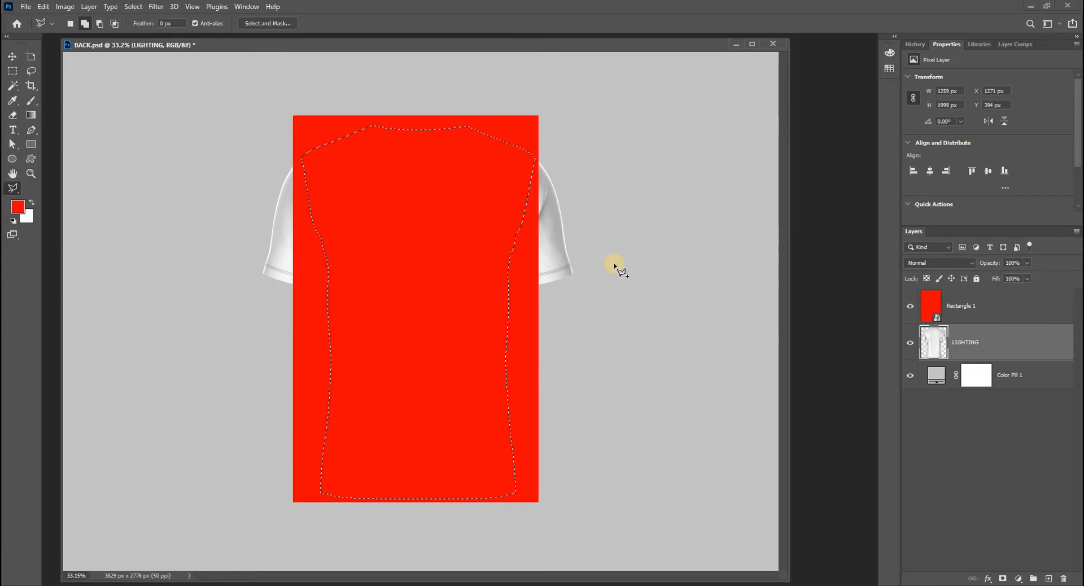
{"action": "left_click", "coordinate": [963, 316]}
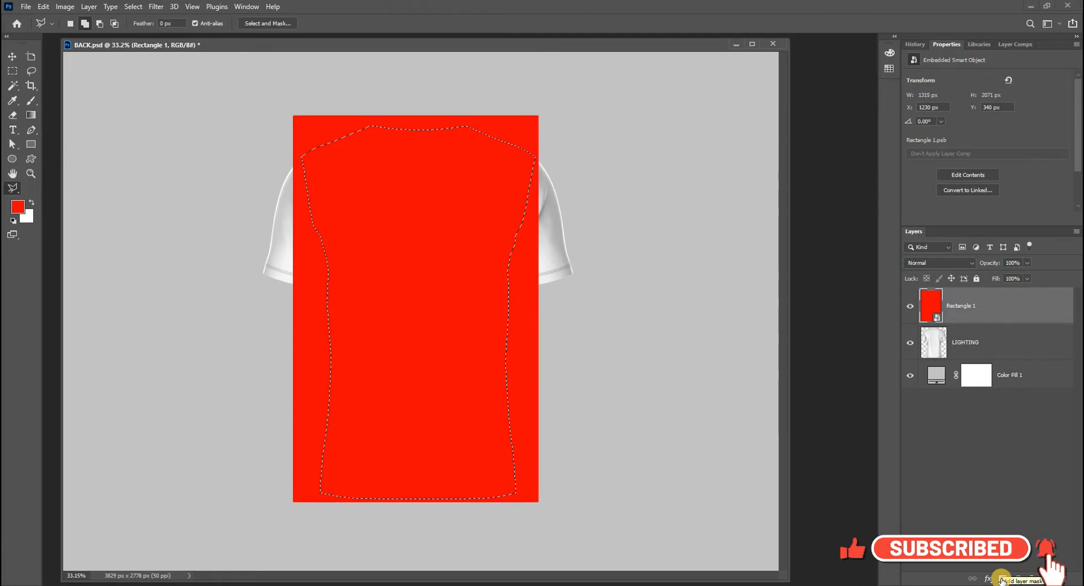
{"action": "left_click", "coordinate": [1002, 579]}
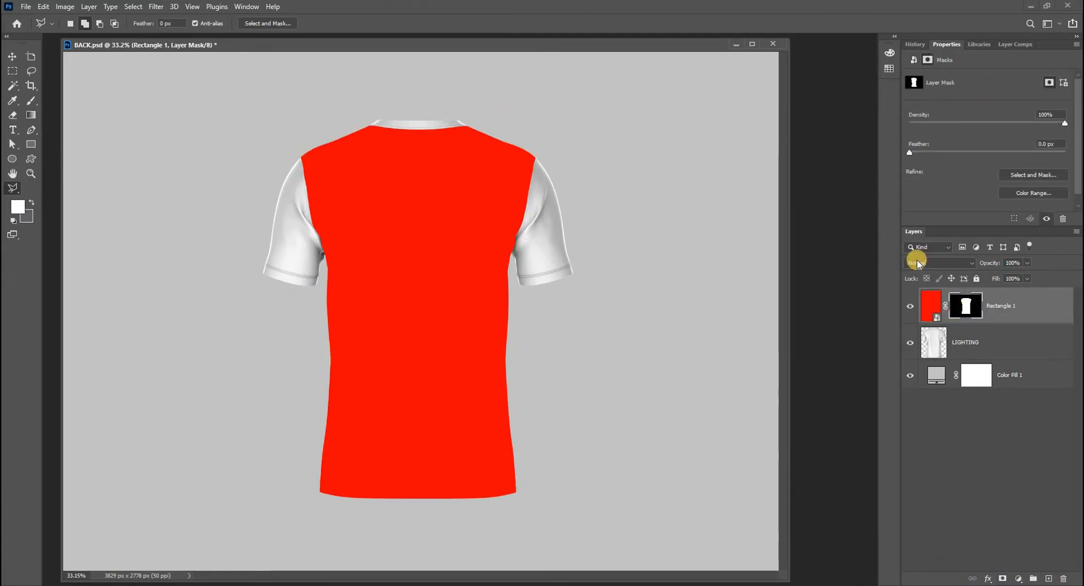
Open the contents of the Rectangle 1 smart object and arrange its window over the shirt document.
{"action": "left_click", "coordinate": [929, 306]}
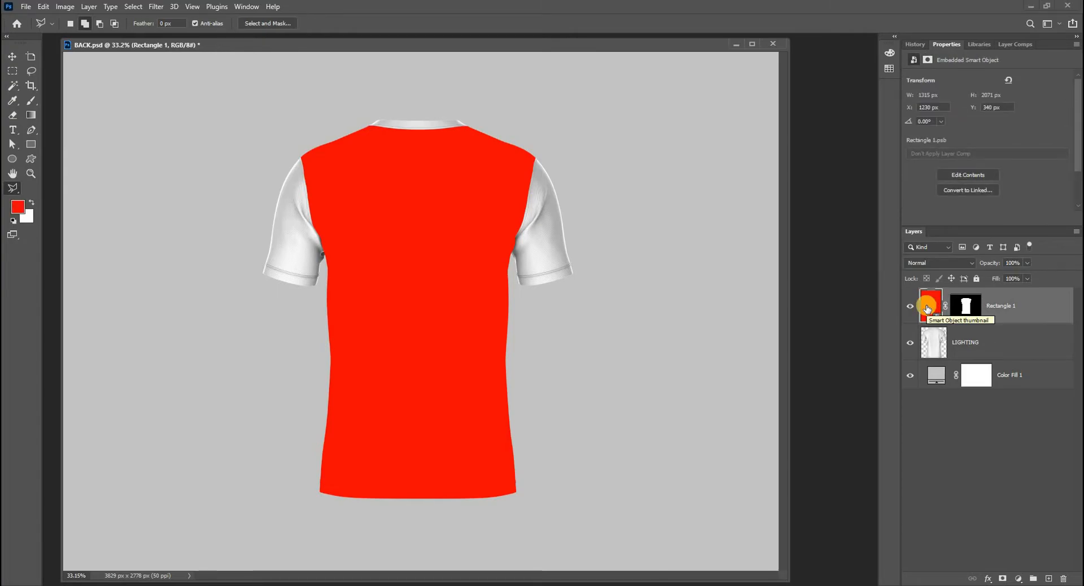
{"action": "double_click", "coordinate": [929, 305]}
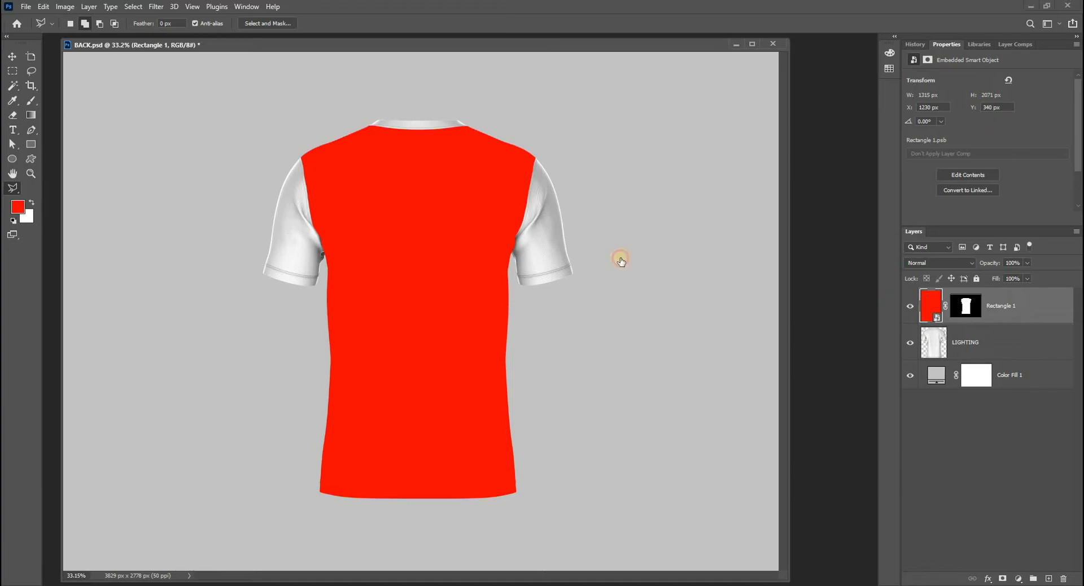
{"action": "left_click_drag", "start_coordinate": [253, 46], "coordinate": [218, 106]}
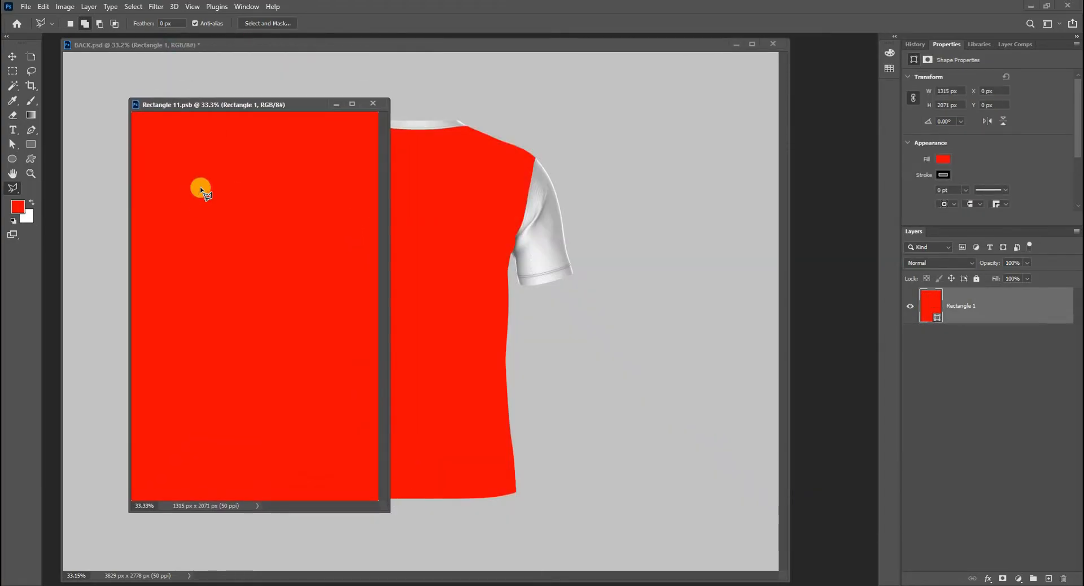
{"action": "left_click_drag", "start_coordinate": [200, 190], "coordinate": [191, 190]}
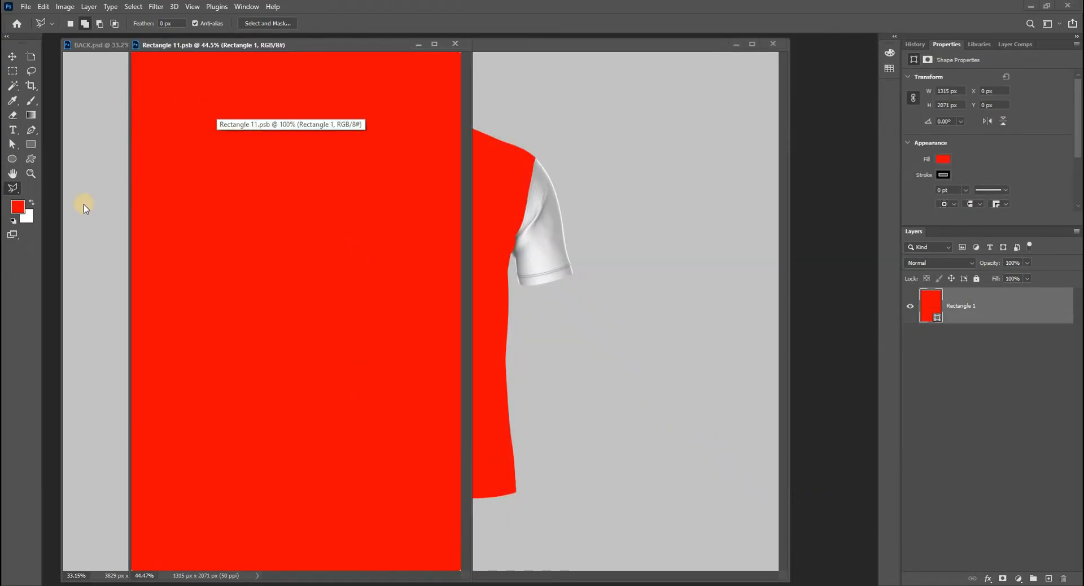
{"action": "left_click", "coordinate": [179, 129]}
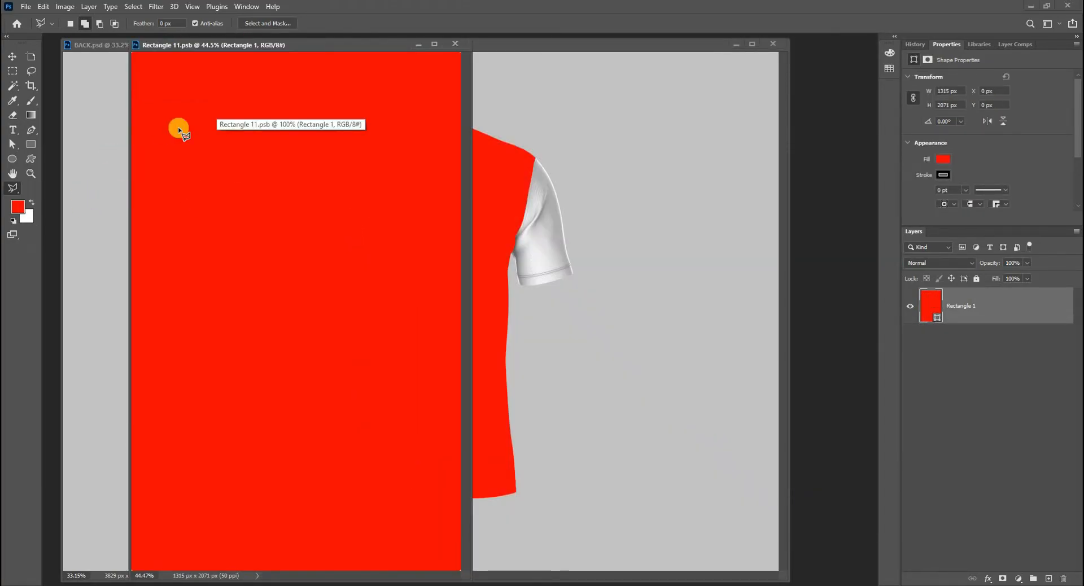
Swap the foreground and background colours and set the foreground to a saturated green with hue 103.
{"action": "left_click", "coordinate": [32, 203]}
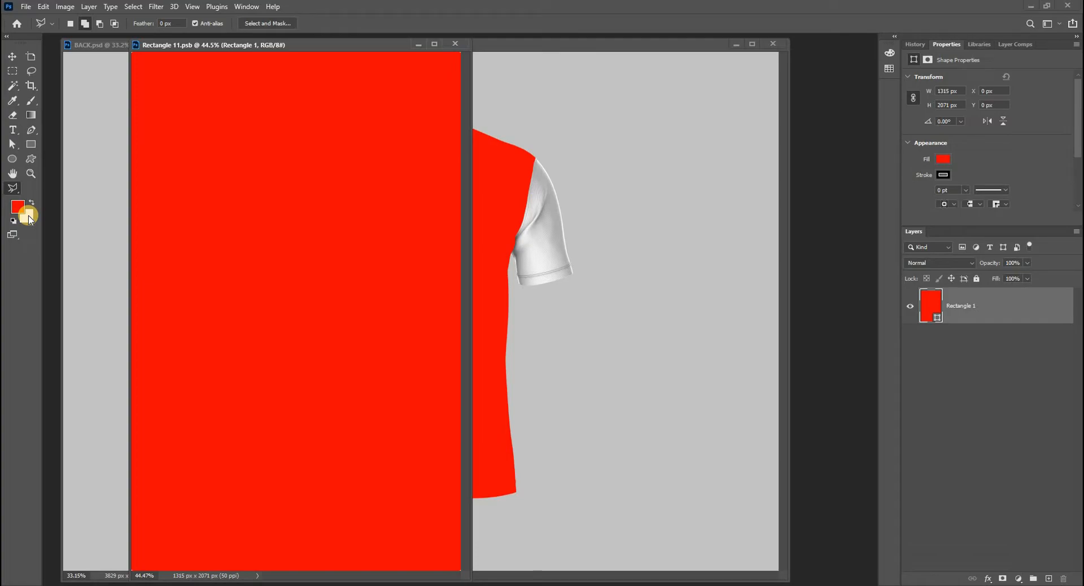
{"action": "left_click", "coordinate": [32, 203]}
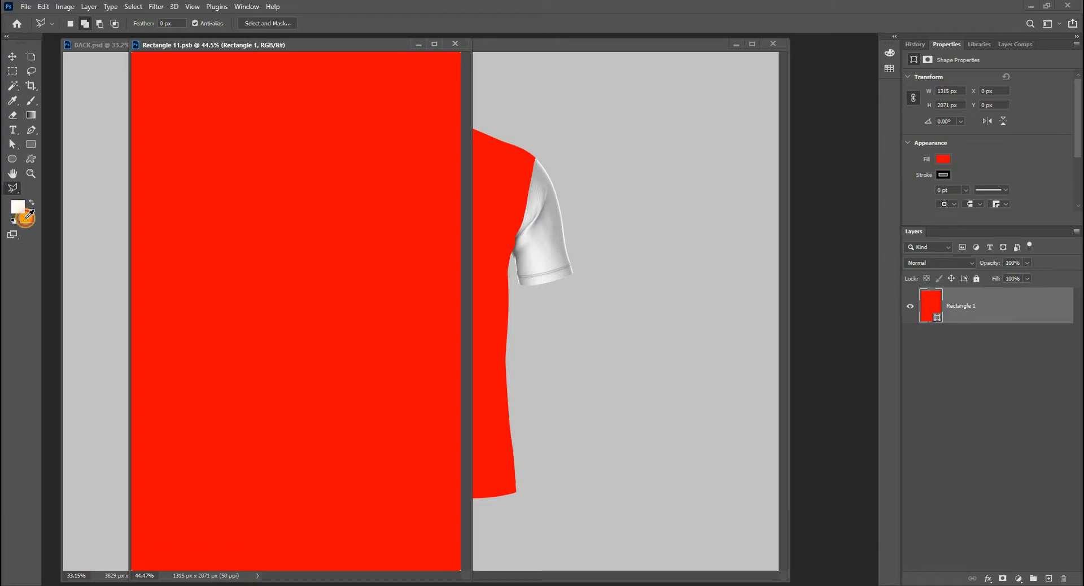
{"action": "left_click", "coordinate": [23, 212]}
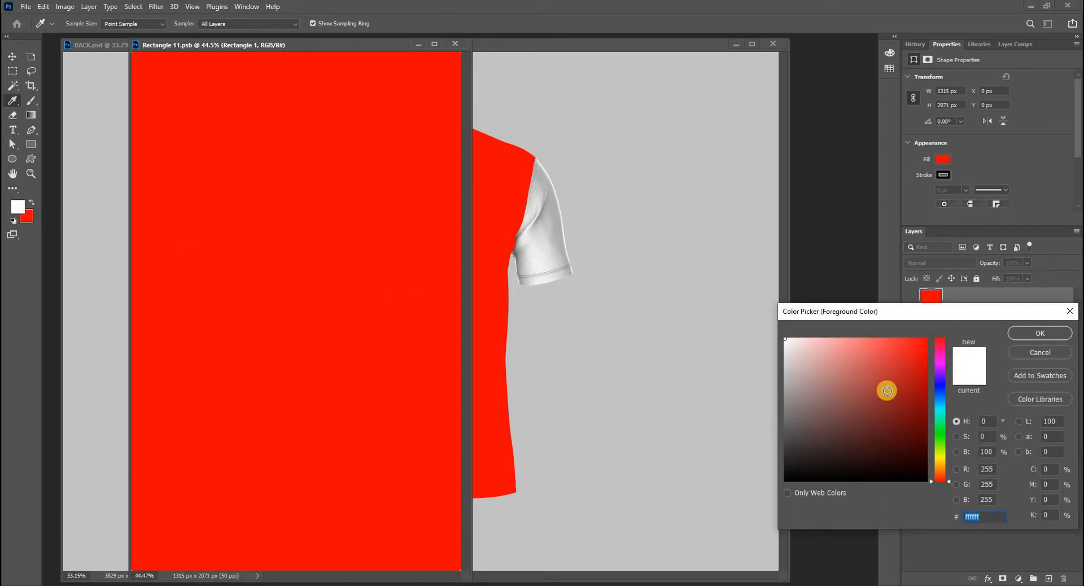
{"action": "left_click", "coordinate": [940, 440]}
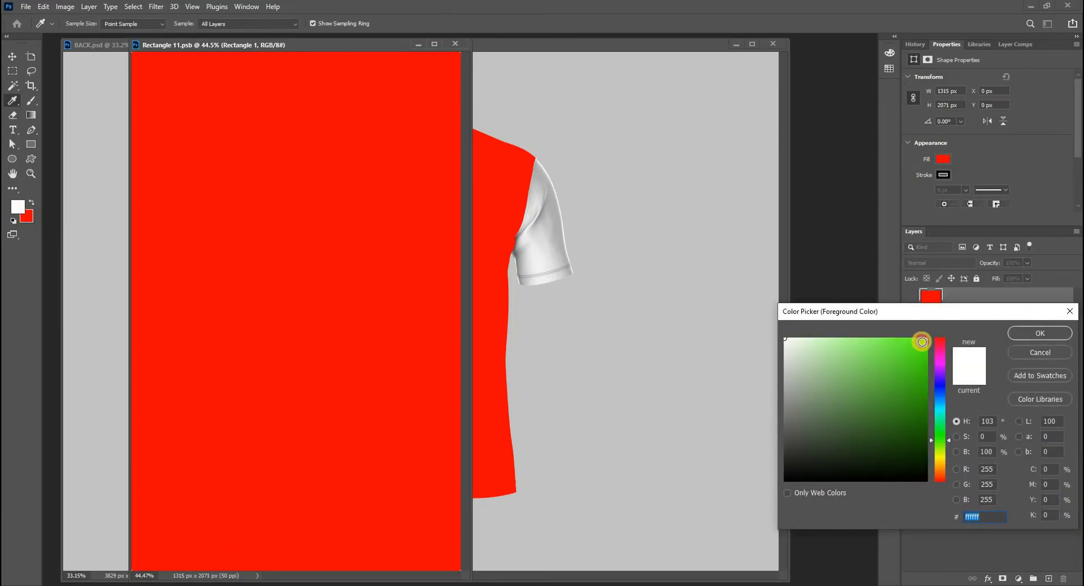
{"action": "left_click", "coordinate": [922, 341]}
{"action": "left_click", "coordinate": [1017, 332]}
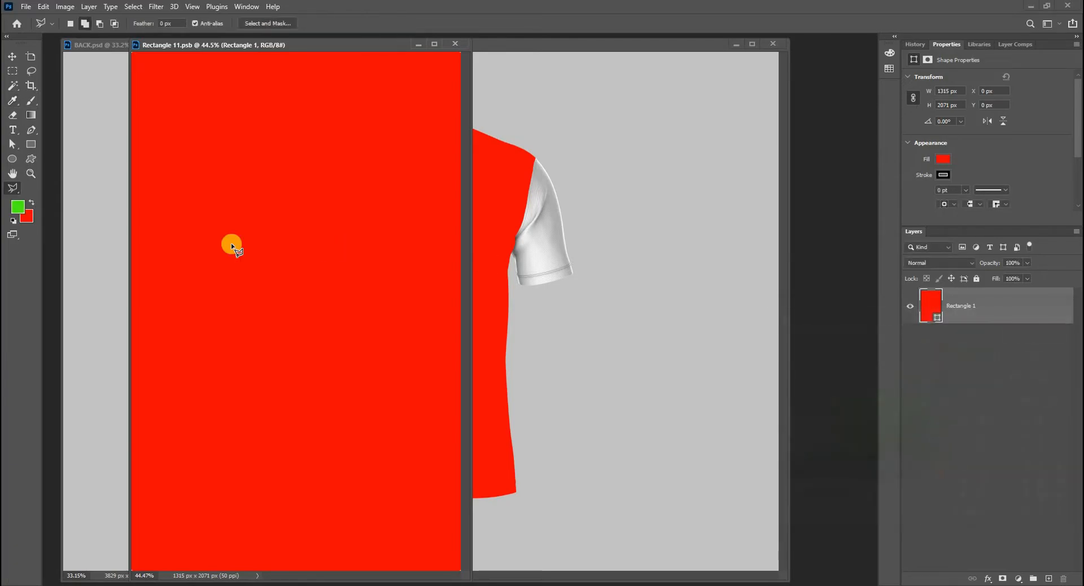
Fill the rectangle with the green as background colour and save the smart object, moving its window aside to check the shirt body.
{"action": "left_click", "coordinate": [31, 202]}
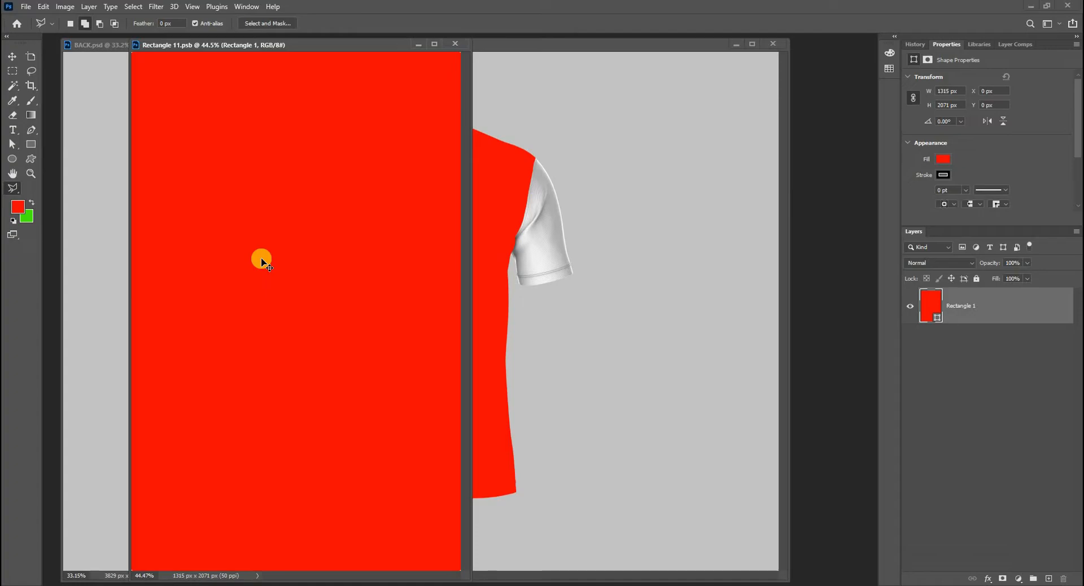
{"action": "key", "text": "ctrl+BackSpace"}
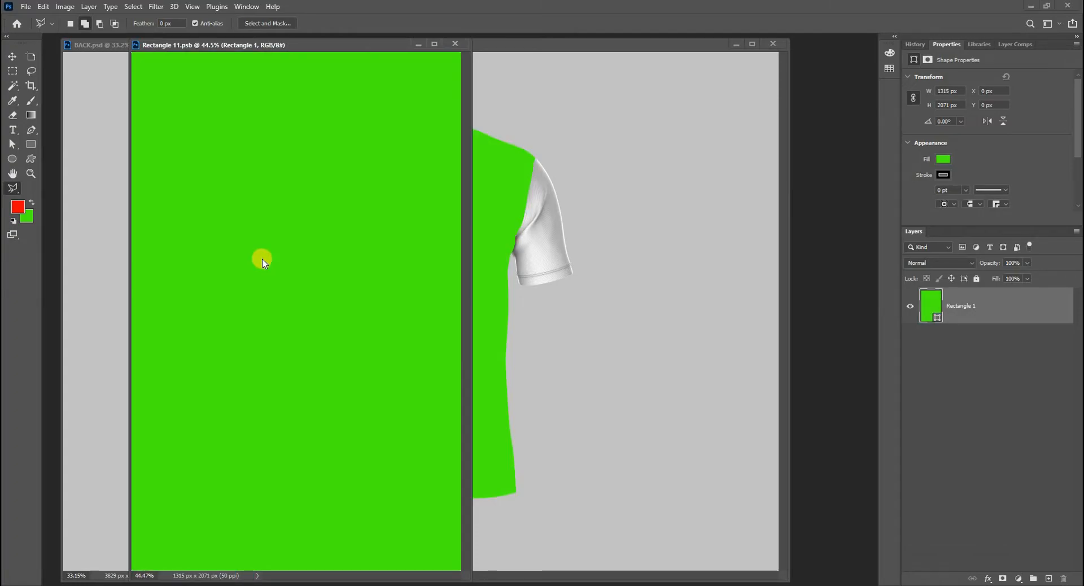
{"action": "left_click_drag", "start_coordinate": [372, 43], "coordinate": [610, 117]}
{"action": "left_click_drag", "start_coordinate": [515, 121], "coordinate": [471, 124]}
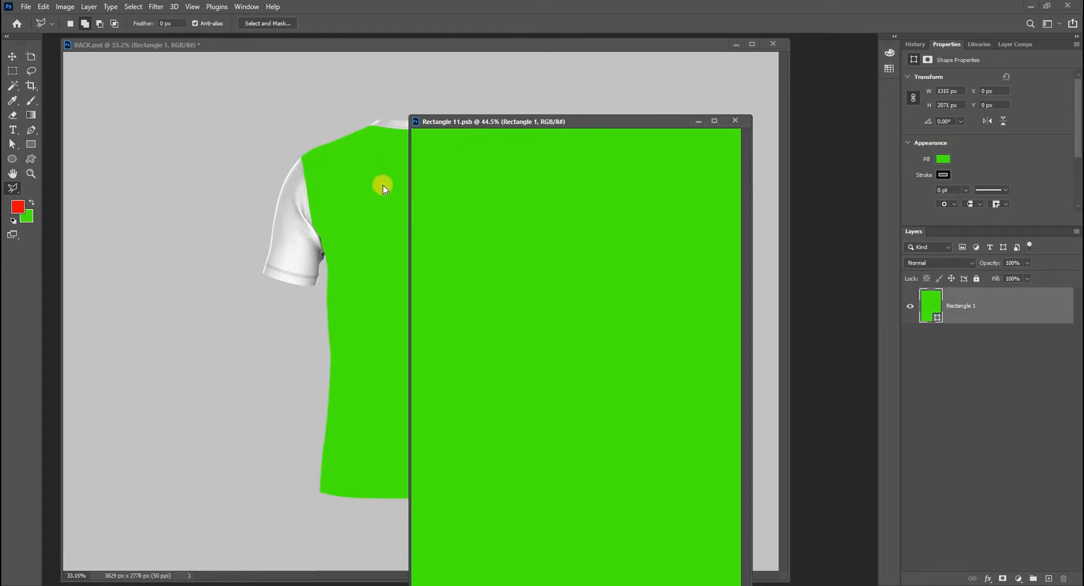
Close the Rectangle 1 smart object and draw a red rectangle about 396 × 746 px over the left sleeve, directly above the LIGHTING layer.
{"action": "left_click", "coordinate": [735, 122]}
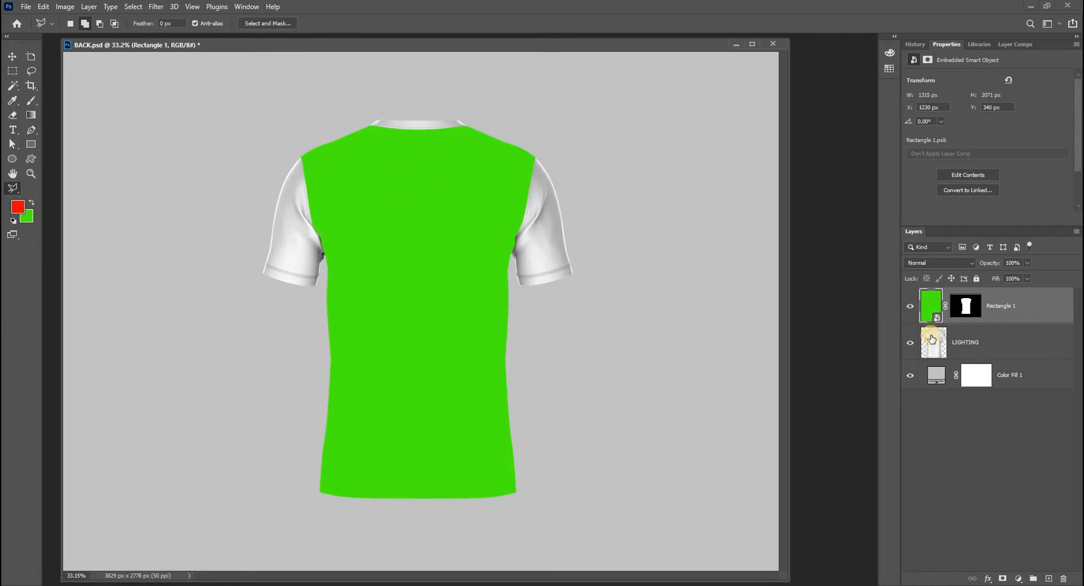
{"action": "left_click", "coordinate": [931, 340]}
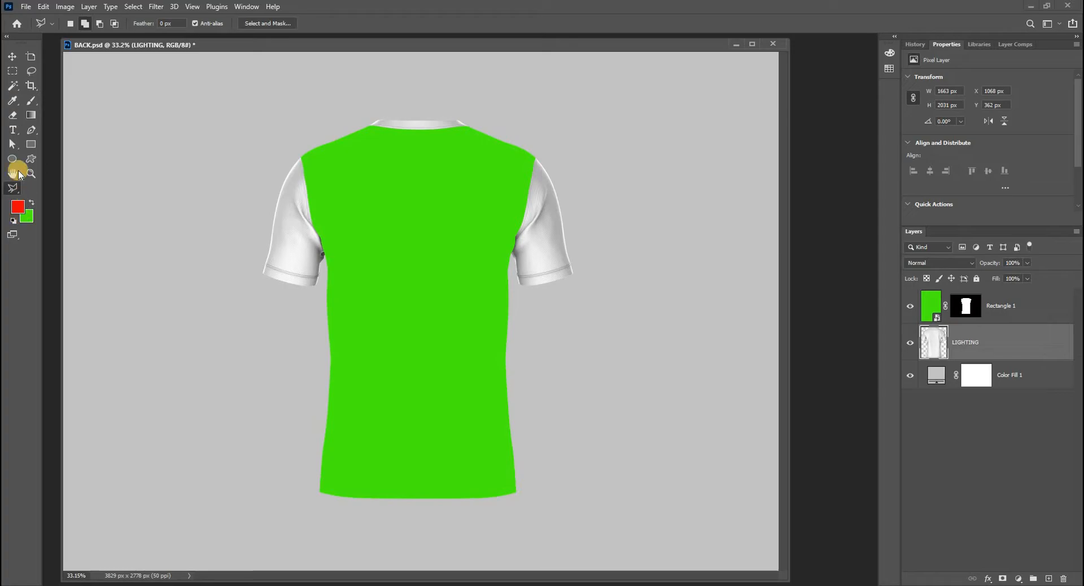
{"action": "left_click", "coordinate": [31, 145]}
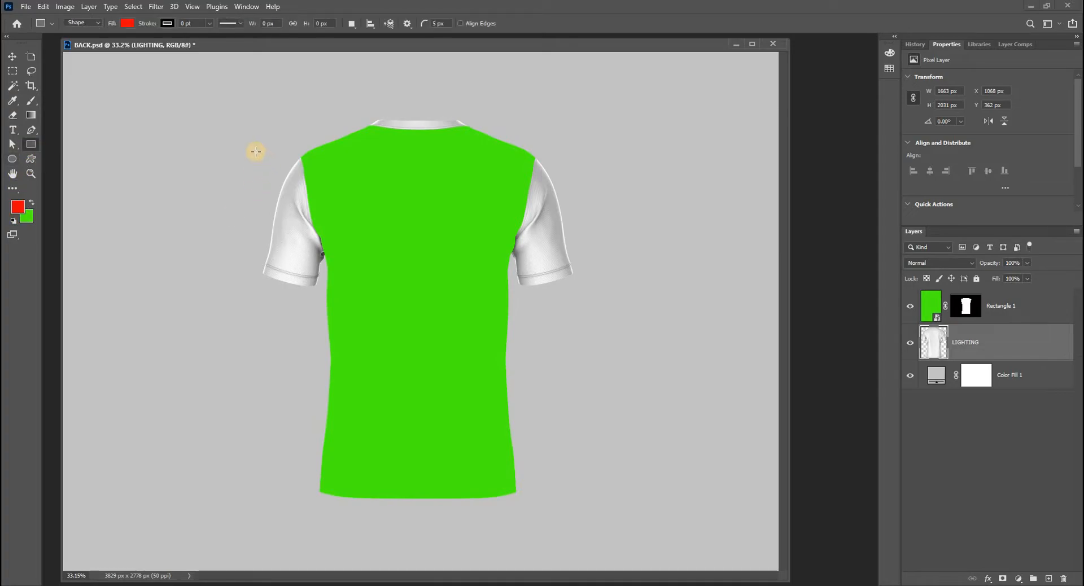
{"action": "left_click_drag", "start_coordinate": [255, 151], "coordinate": [328, 287]}
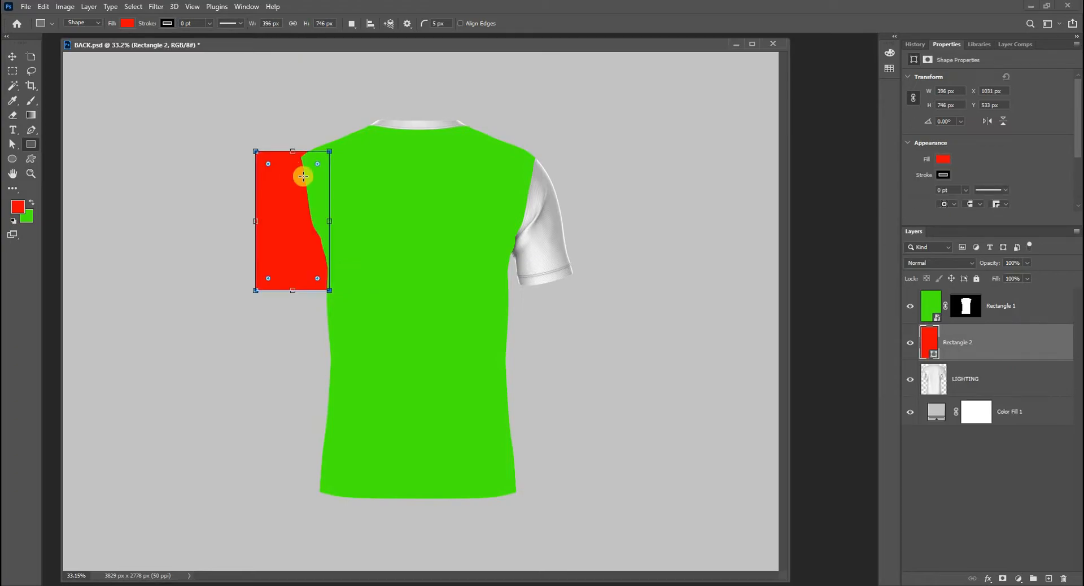
Convert the left sleeve's Rectangle 2 layer to a smart object and hide it.
{"action": "key", "text": "v"}
{"action": "right_click", "coordinate": [956, 344]}
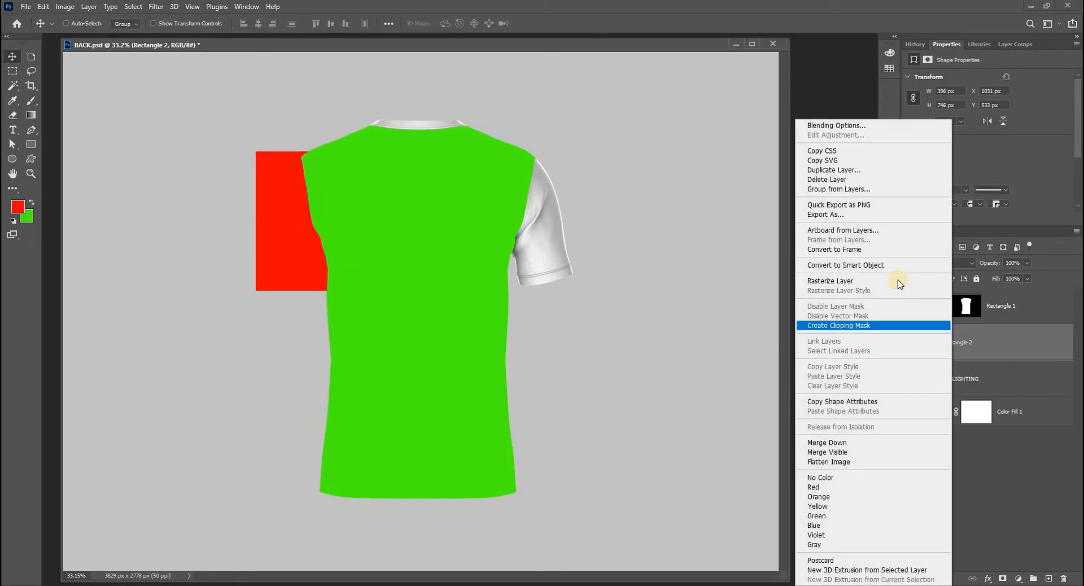
{"action": "left_click", "coordinate": [880, 265]}
{"action": "left_click", "coordinate": [909, 342]}
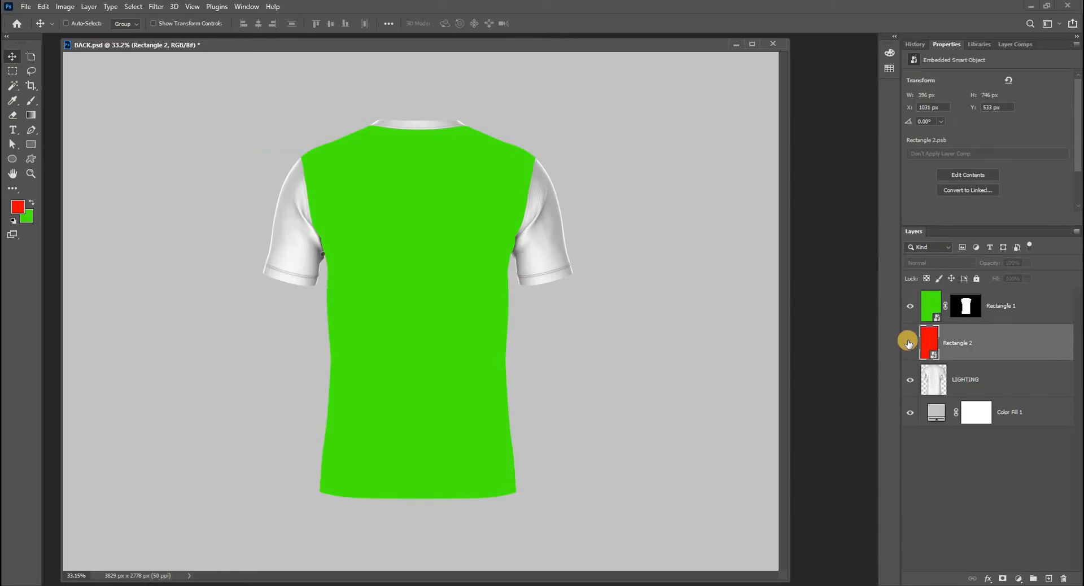
Load the LIGHTING layer's outline as a selection and subtract everything except the left sleeve with the Polygonal Lasso, following the sleeve seam.
{"action": "left_click", "coordinate": [928, 381]}
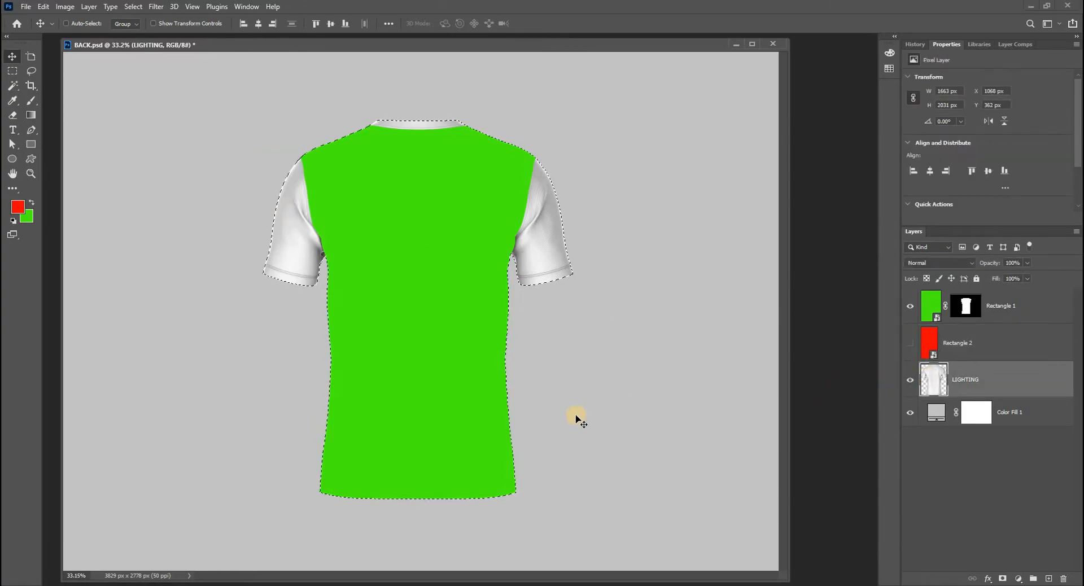
{"action": "left_click", "coordinate": [947, 395], "text": "ctrl"}
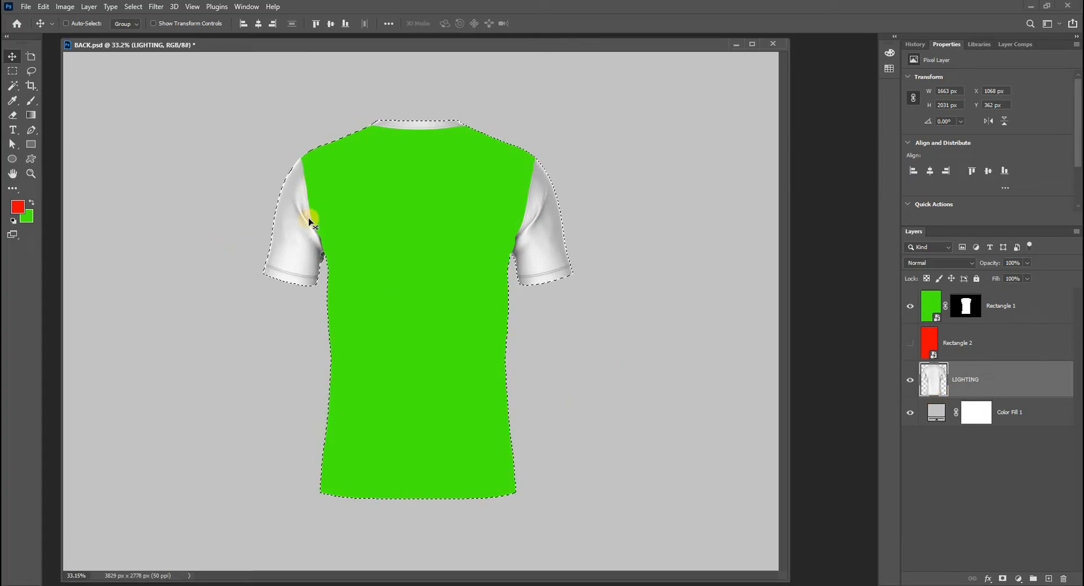
{"action": "left_click_drag", "start_coordinate": [290, 150], "coordinate": [329, 224]}
{"action": "key", "text": "l"}
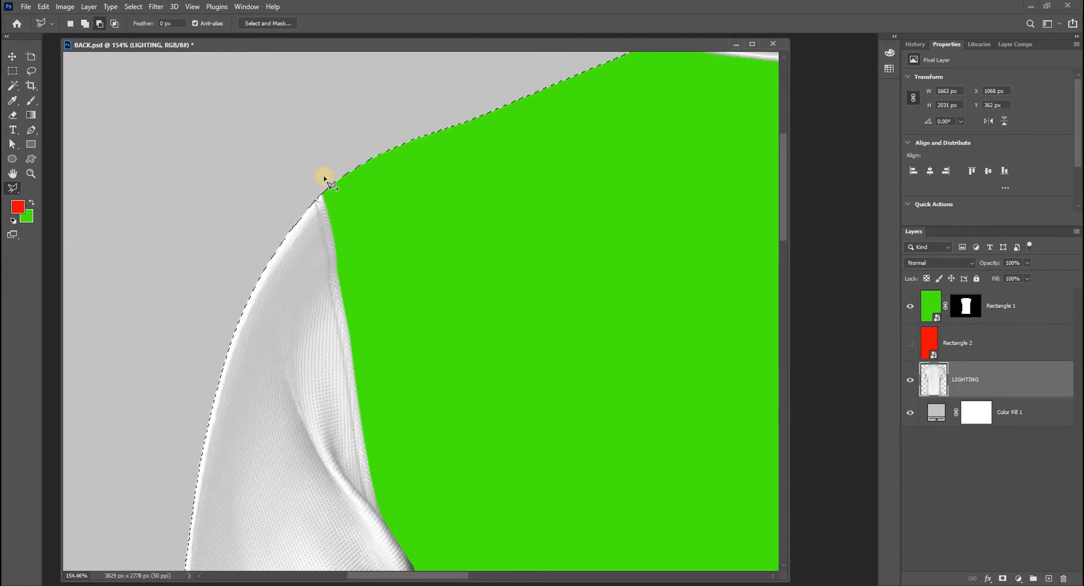
{"action": "left_click", "coordinate": [346, 102]}
{"action": "mouse_move", "coordinate": [320, 180]}
{"action": "left_mouse_down"}
{"action": "mouse_move", "coordinate": [354, 280]}
{"action": "mouse_move", "coordinate": [359, 413]}
{"action": "mouse_move", "coordinate": [382, 203]}
{"action": "left_mouse_up"}
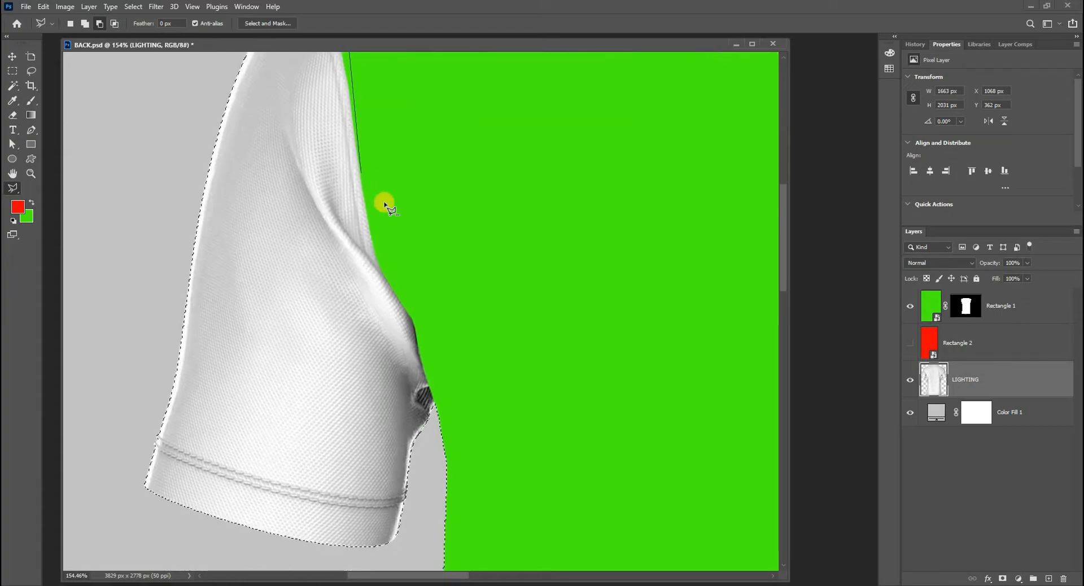
{"action": "mouse_move", "coordinate": [409, 296]}
{"action": "left_mouse_down"}
{"action": "mouse_move", "coordinate": [440, 401]}
{"action": "mouse_move", "coordinate": [435, 445]}
{"action": "mouse_move", "coordinate": [376, 330]}
{"action": "left_mouse_up"}
{"action": "scroll", "coordinate": [376, 330], "scroll_direction": "down", "scroll_amount": 5}
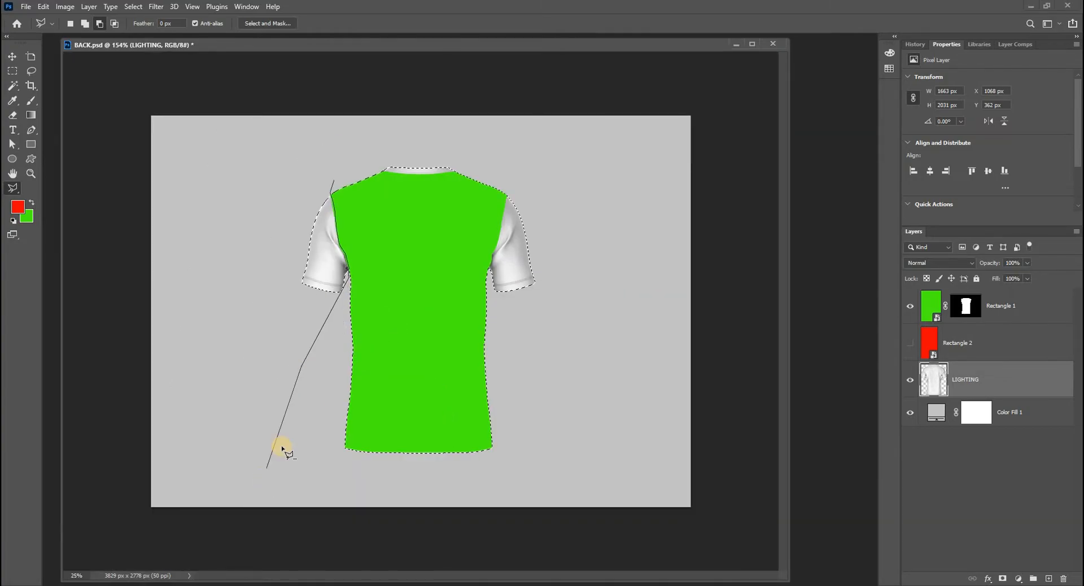
{"action": "mouse_move", "coordinate": [282, 449]}
{"action": "left_mouse_down"}
{"action": "mouse_move", "coordinate": [275, 471]}
{"action": "mouse_move", "coordinate": [358, 581]}
{"action": "mouse_move", "coordinate": [585, 500]}
{"action": "mouse_move", "coordinate": [477, 119]}
{"action": "left_mouse_up"}
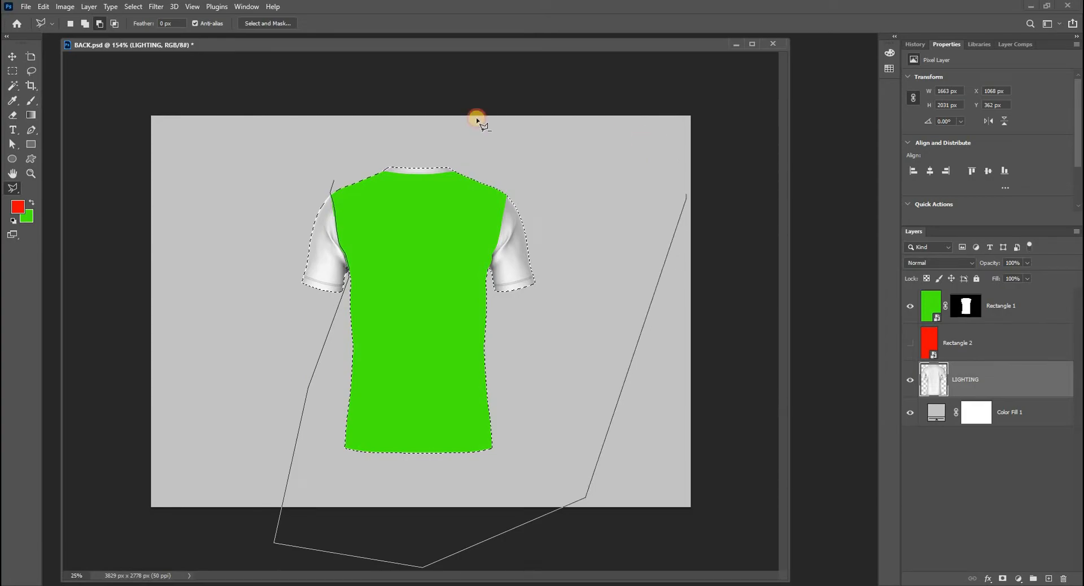
{"action": "double_click", "coordinate": [325, 138]}
{"action": "scroll", "coordinate": [377, 265], "scroll_direction": "up", "scroll_amount": 1}
{"action": "scroll", "coordinate": [376, 265], "scroll_direction": "up", "scroll_amount": 6}
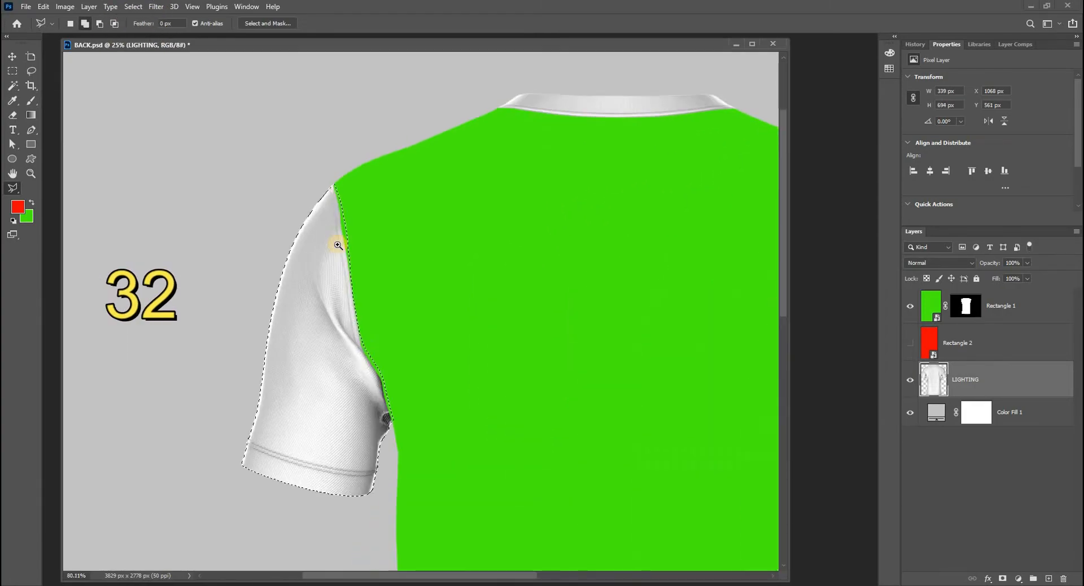
Show the Rectangle 2 smart object and add a layer mask to it from the left sleeve selection.
{"action": "left_click", "coordinate": [929, 344]}
{"action": "left_click", "coordinate": [910, 343]}
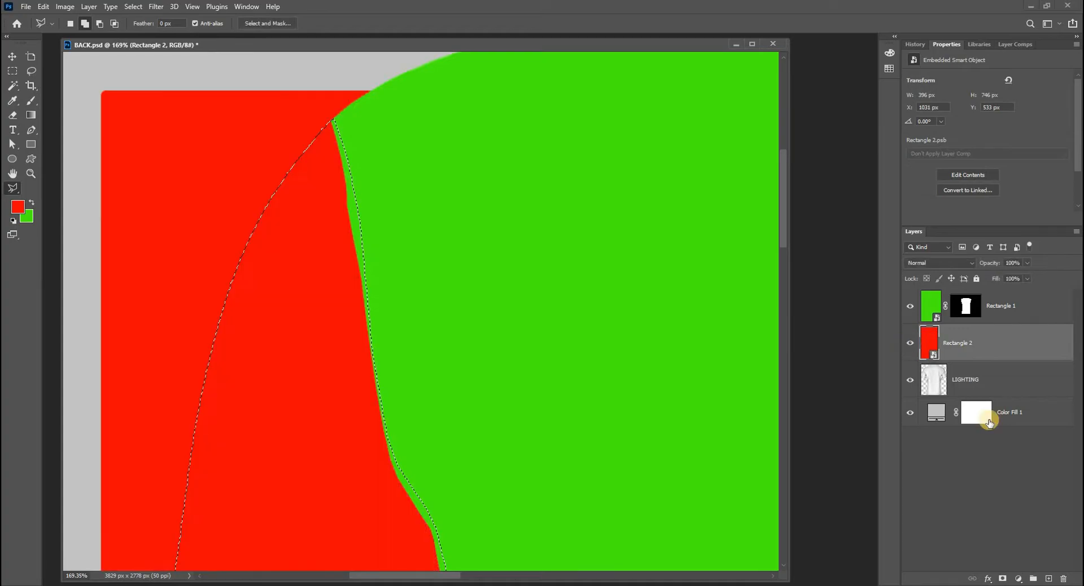
{"action": "left_click", "coordinate": [1002, 577]}
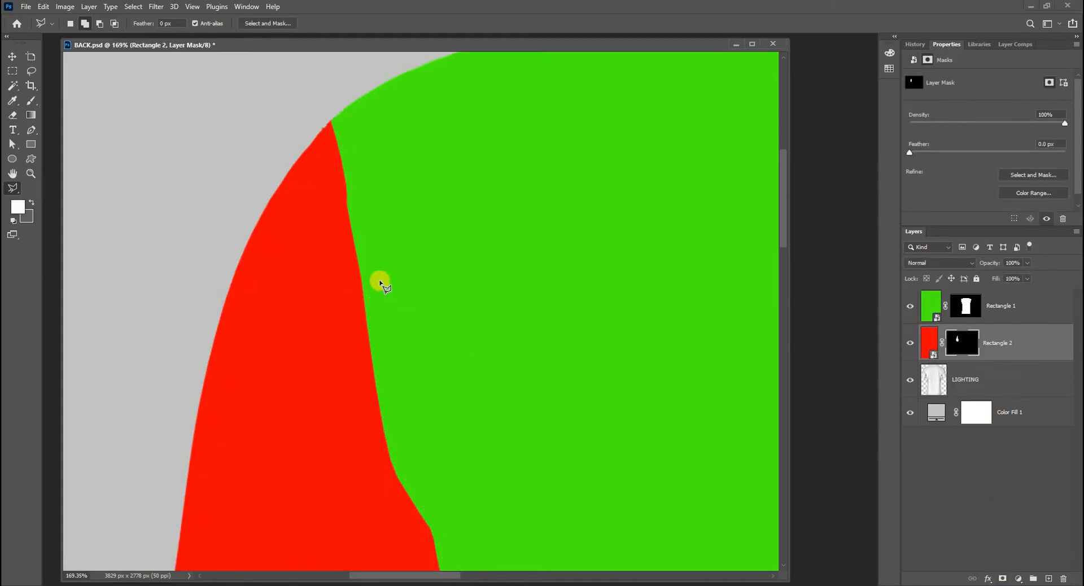
{"action": "key", "text": "v"}
Toggle the visibility of Rectangle 2 and Rectangle 1 to check the masks along the left sleeve seam.
{"action": "left_click", "coordinate": [909, 342]}
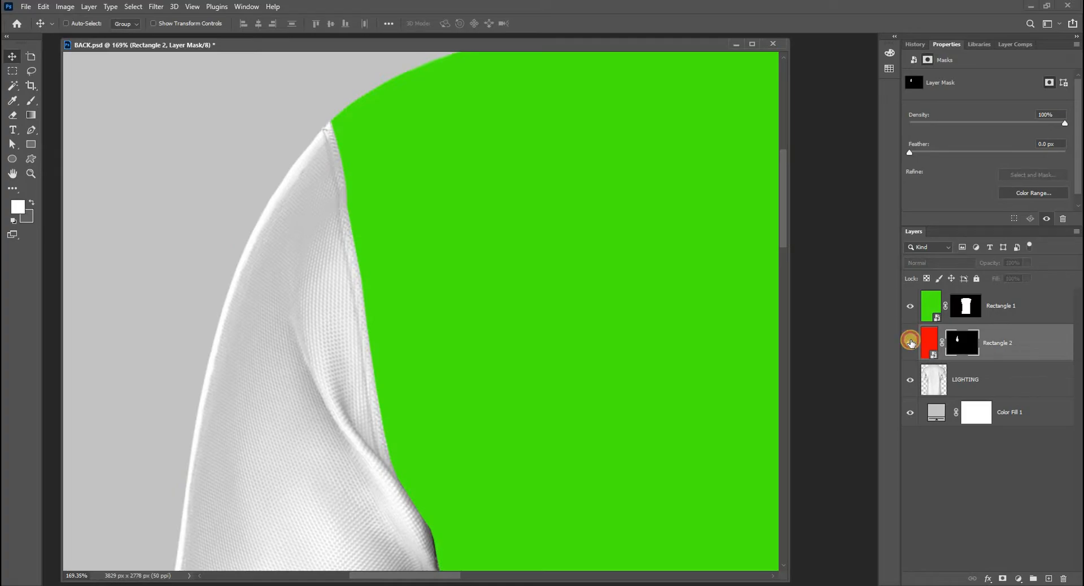
{"action": "left_click", "coordinate": [910, 342]}
{"action": "left_click", "coordinate": [910, 342]}
{"action": "left_click", "coordinate": [910, 342]}
{"action": "left_click", "coordinate": [910, 307]}
{"action": "left_click", "coordinate": [910, 309]}
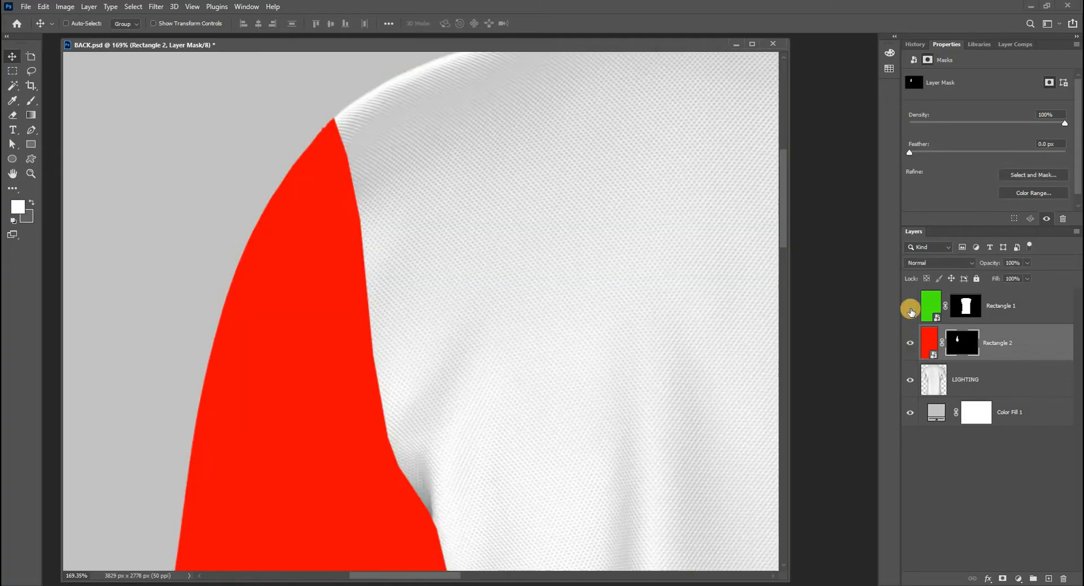
{"action": "left_click", "coordinate": [910, 308]}
{"action": "left_click", "coordinate": [910, 309]}
{"action": "left_click", "coordinate": [910, 309]}
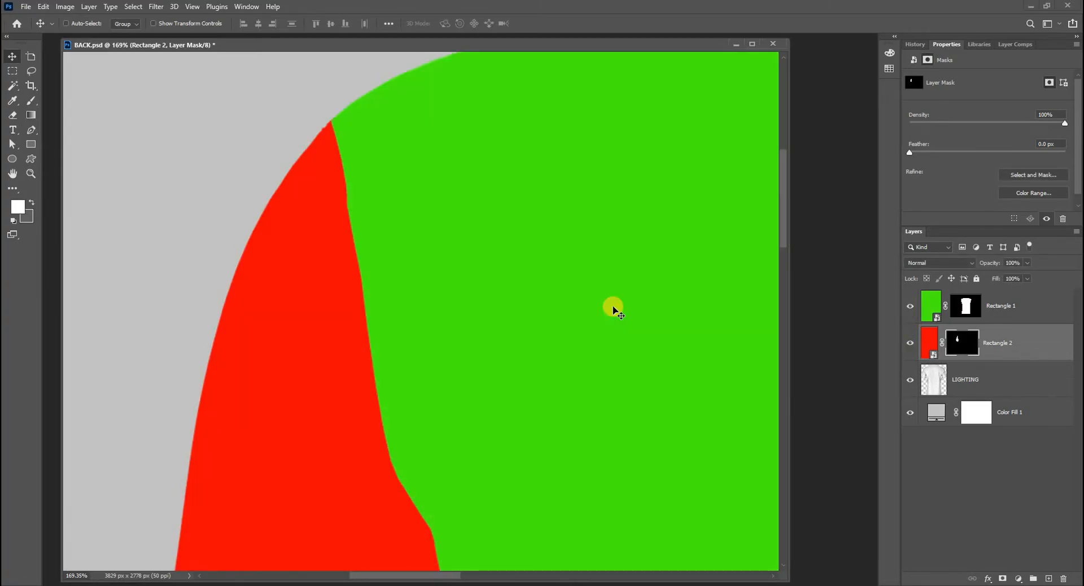
{"action": "key", "text": "ctrl+0"}
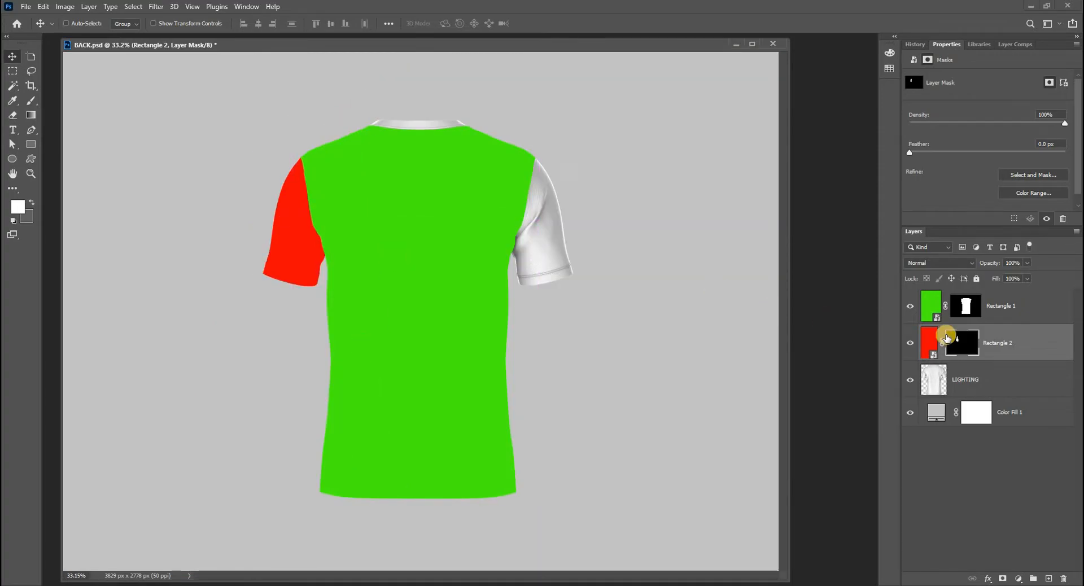
Draw a red rectangle about 360 × 757 px directly above the LIGHTING layer and adjust its position to cover the right sleeve.
{"action": "left_click", "coordinate": [934, 379]}
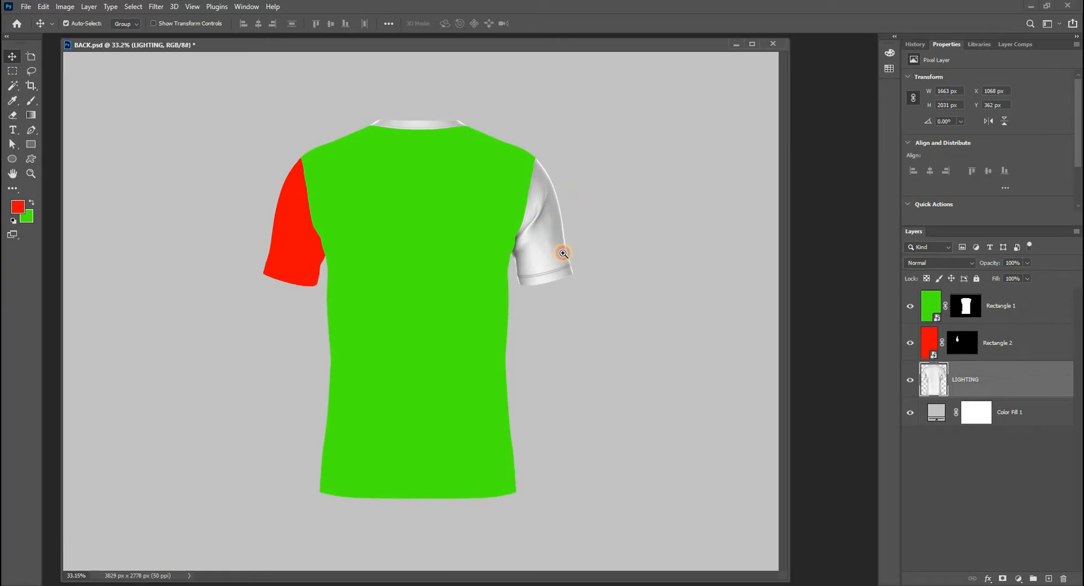
{"action": "scroll", "coordinate": [534, 191], "scroll_direction": "up", "scroll_amount": 5}
{"action": "scroll", "coordinate": [593, 310], "scroll_direction": "down", "scroll_amount": 2}
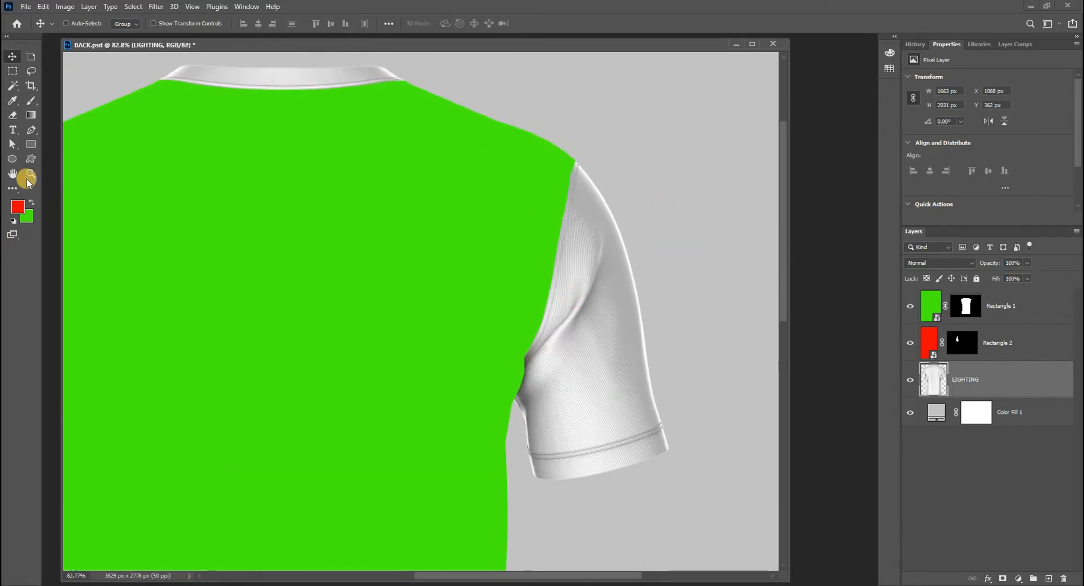
{"action": "left_click", "coordinate": [31, 144]}
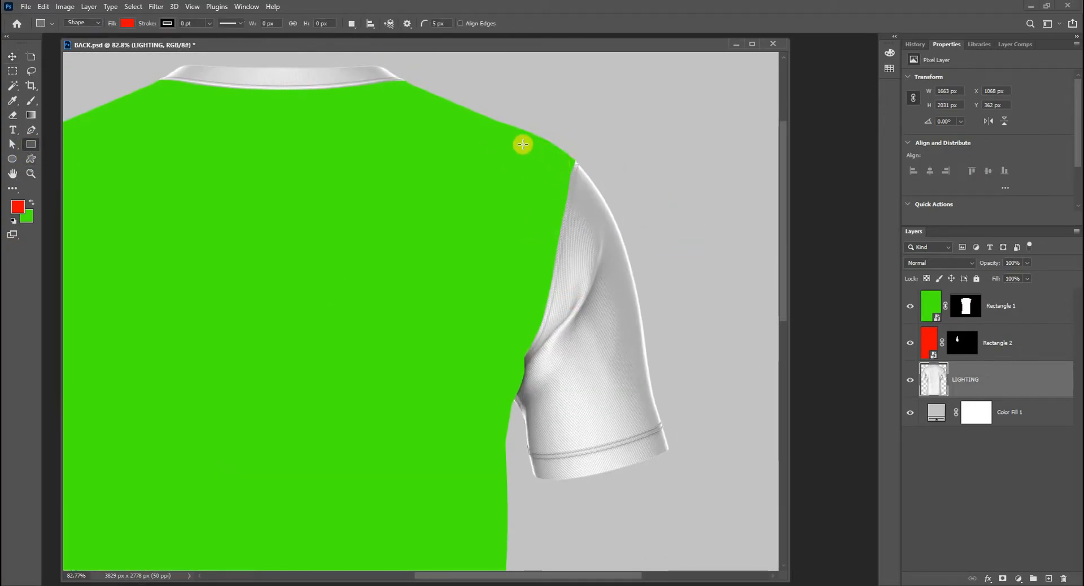
{"action": "left_click_drag", "start_coordinate": [514, 135], "coordinate": [682, 487]}
{"action": "key", "text": "v"}
{"action": "left_click_drag", "start_coordinate": [608, 429], "coordinate": [602, 430]}
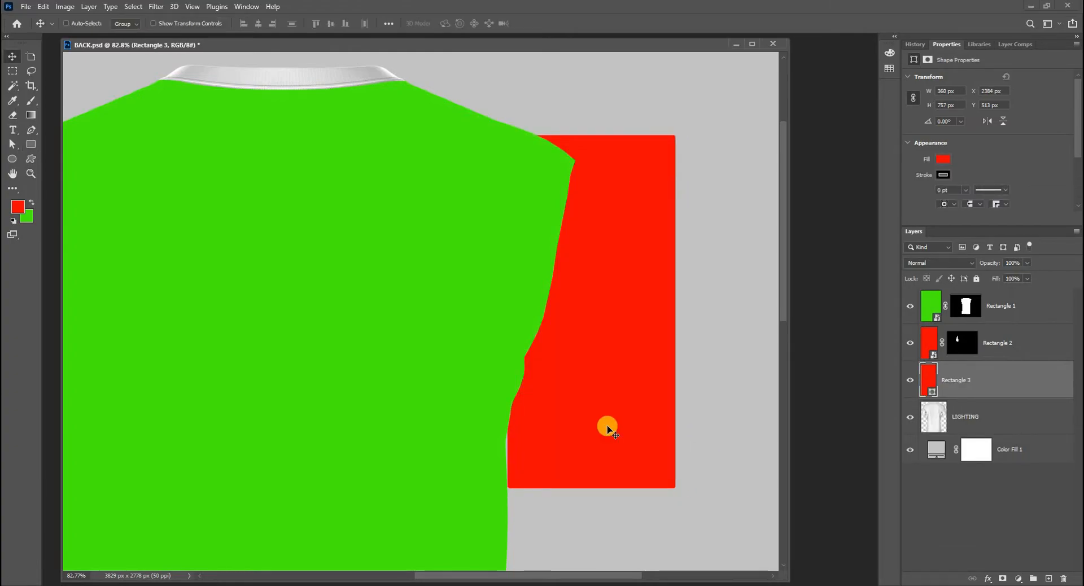
Hide the Rectangle 3 layer and load the LIGHTING layer's outline as a selection.
{"action": "left_click", "coordinate": [910, 380]}
{"action": "left_click", "coordinate": [910, 380]}
{"action": "left_click", "coordinate": [937, 420]}
{"action": "left_click", "coordinate": [925, 421], "text": "ctrl"}
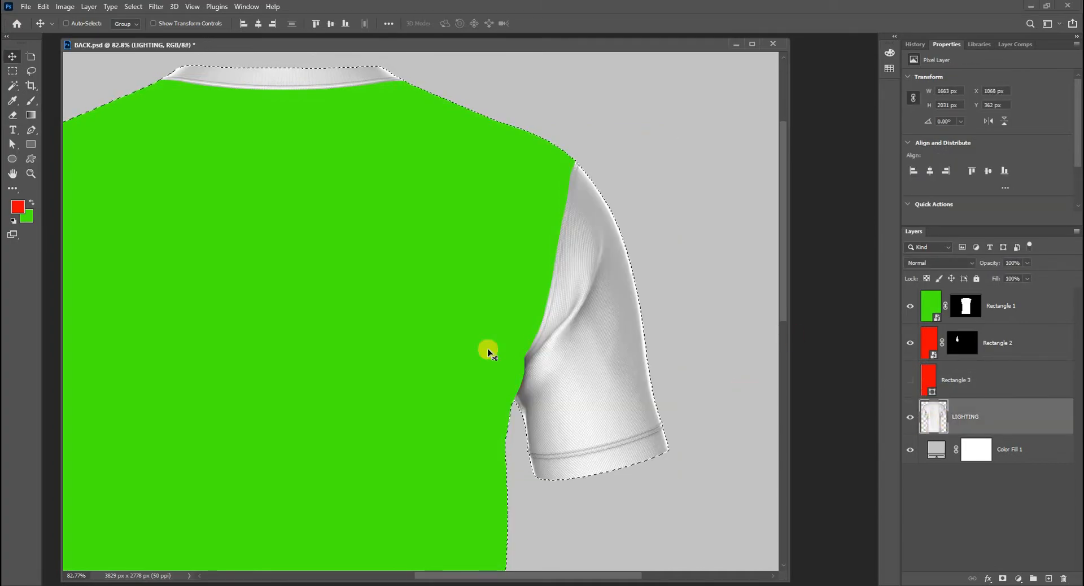
Subtract the shirt body, collar and left sleeve from the selection with the Polygonal Lasso, following the right sleeve seam.
{"action": "scroll", "coordinate": [563, 162], "scroll_direction": "up", "scroll_amount": 3}
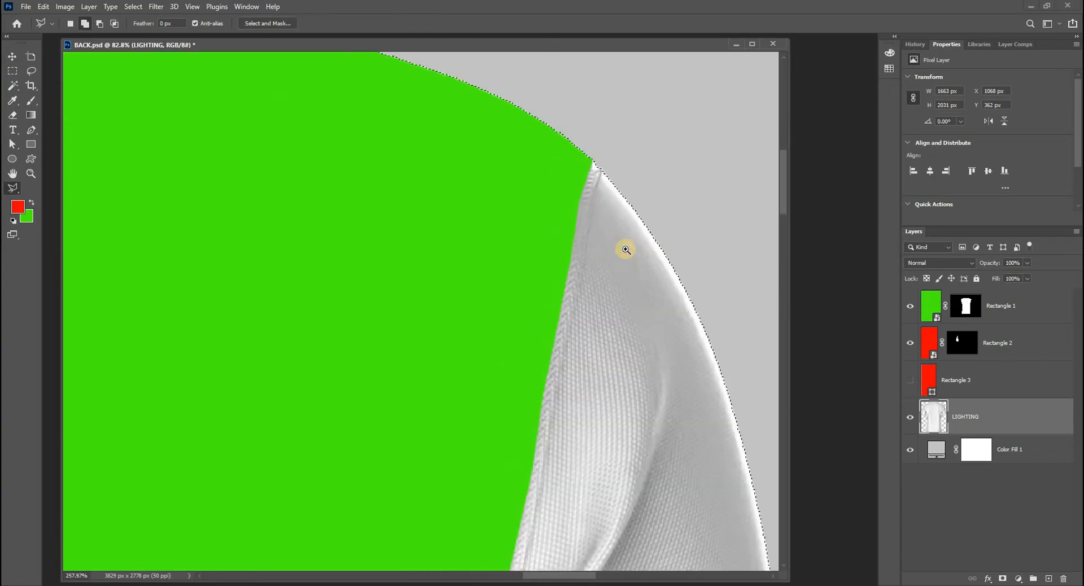
{"action": "mouse_move", "coordinate": [628, 81]}
{"action": "left_mouse_down"}
{"action": "mouse_move", "coordinate": [593, 174]}
{"action": "mouse_move", "coordinate": [575, 290]}
{"action": "mouse_move", "coordinate": [518, 493]}
{"action": "mouse_move", "coordinate": [535, 442]}
{"action": "mouse_move", "coordinate": [506, 208]}
{"action": "mouse_move", "coordinate": [482, 295]}
{"action": "mouse_move", "coordinate": [491, 310]}
{"action": "mouse_move", "coordinate": [472, 421]}
{"action": "mouse_move", "coordinate": [452, 489]}
{"action": "mouse_move", "coordinate": [437, 498]}
{"action": "mouse_move", "coordinate": [542, 276]}
{"action": "mouse_move", "coordinate": [513, 336]}
{"action": "left_mouse_up"}
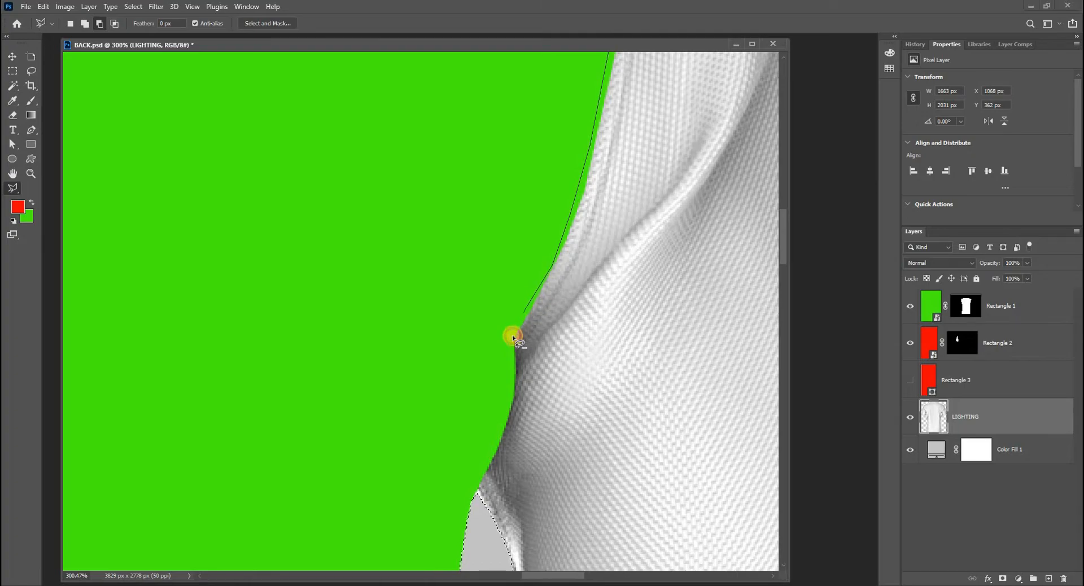
{"action": "mouse_move", "coordinate": [497, 416]}
{"action": "left_mouse_down"}
{"action": "mouse_move", "coordinate": [506, 404]}
{"action": "mouse_move", "coordinate": [491, 445]}
{"action": "mouse_move", "coordinate": [530, 247]}
{"action": "mouse_move", "coordinate": [527, 321]}
{"action": "mouse_move", "coordinate": [458, 355]}
{"action": "mouse_move", "coordinate": [475, 390]}
{"action": "left_mouse_up"}
{"action": "key", "text": "ctrl+minus"}
{"action": "key", "text": "ctrl+minus"}
{"action": "key", "text": "ctrl+minus"}
{"action": "key", "text": "ctrl+minus"}
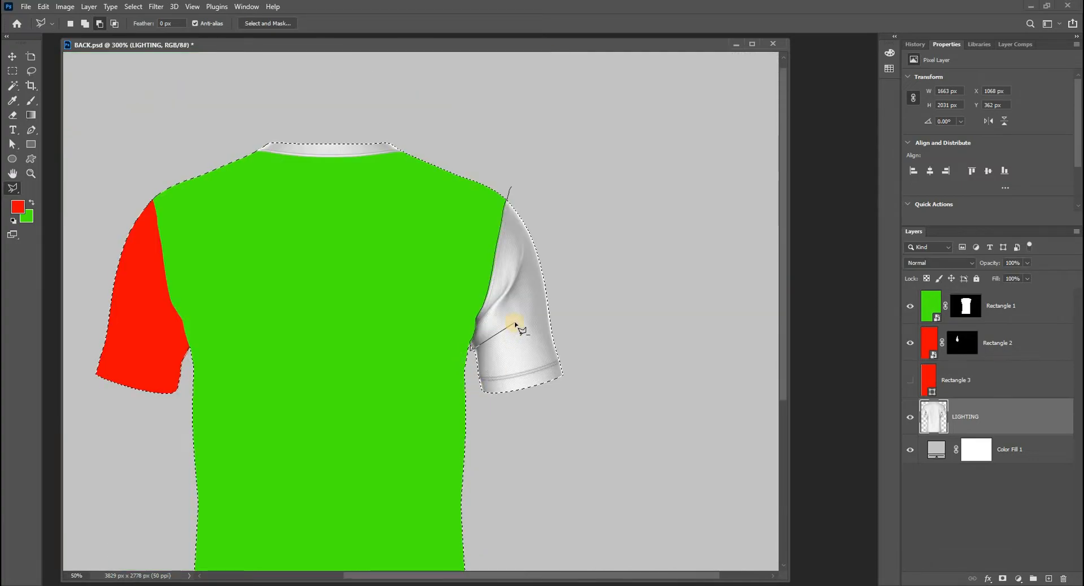
{"action": "key", "text": "ctrl+minus"}
{"action": "left_click", "coordinate": [538, 412]}
{"action": "left_click", "coordinate": [541, 499]}
{"action": "left_click", "coordinate": [298, 502]}
{"action": "left_click", "coordinate": [217, 398]}
{"action": "left_click", "coordinate": [230, 210]}
{"action": "left_click", "coordinate": [305, 155]}
{"action": "left_click", "coordinate": [450, 120]}
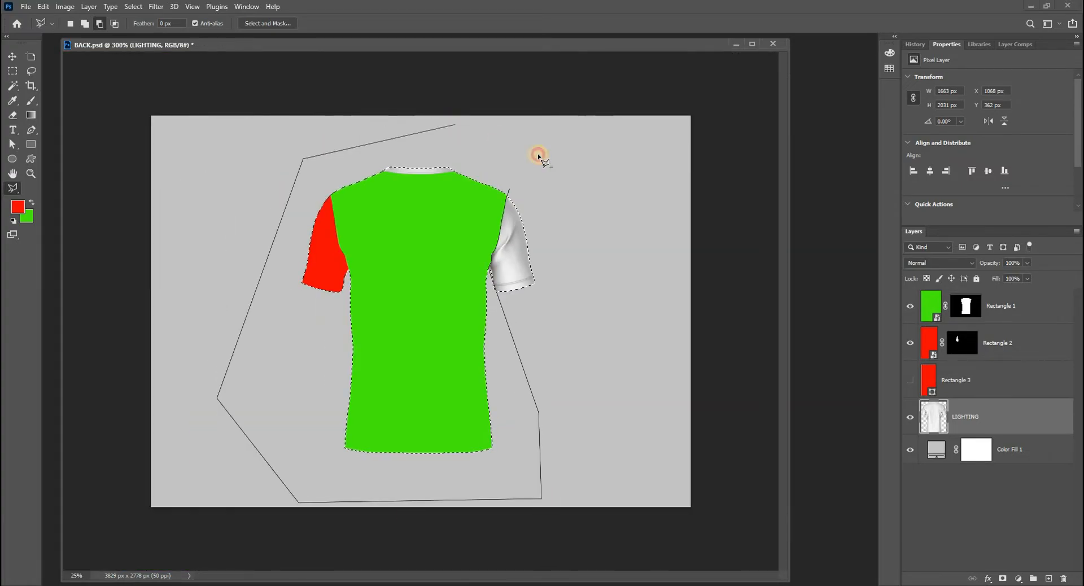
{"action": "double_click", "coordinate": [539, 158]}
{"action": "key", "text": "ctrl+0"}
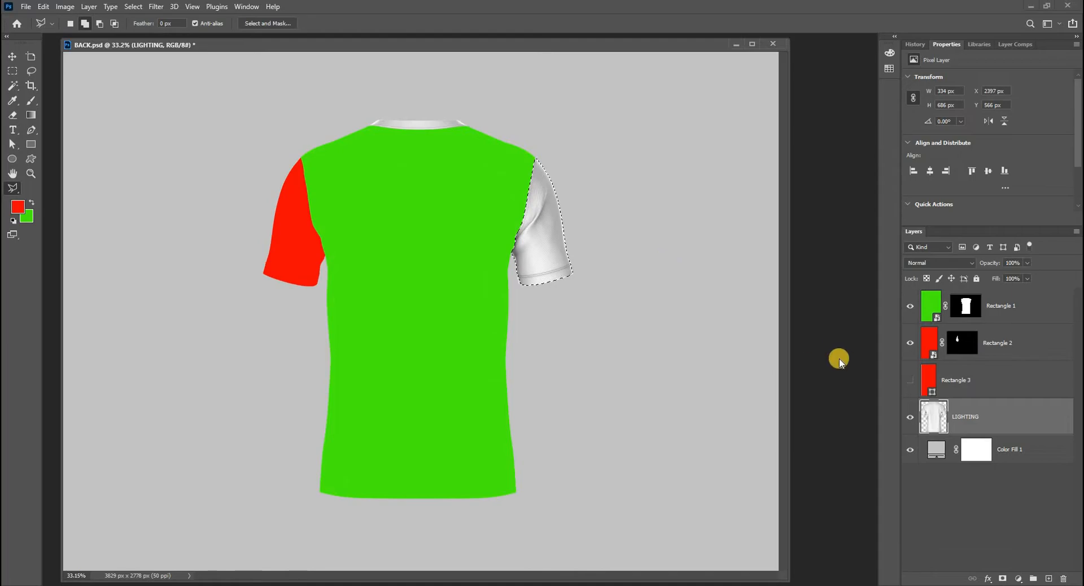
Show Rectangle 3, convert it to a smart object and mask it with the right sleeve selection.
{"action": "left_click", "coordinate": [924, 381]}
{"action": "left_click", "coordinate": [910, 380]}
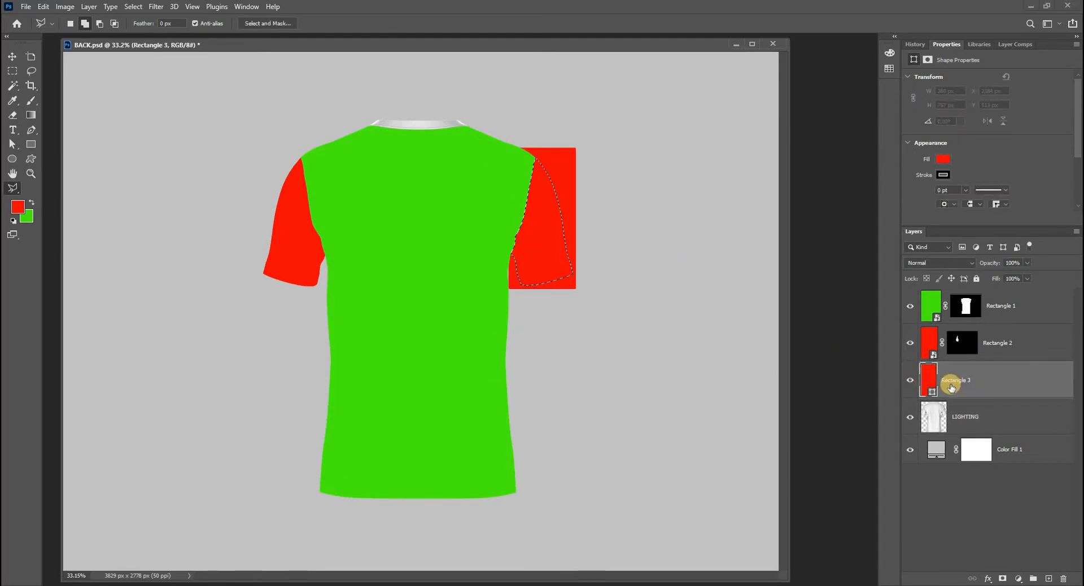
{"action": "right_click", "coordinate": [955, 380]}
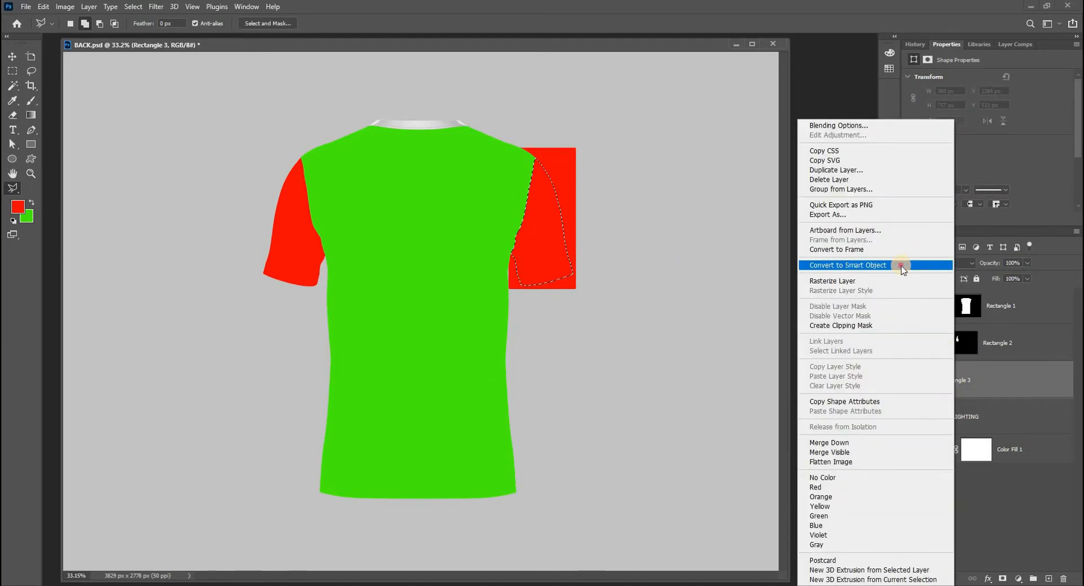
{"action": "left_click", "coordinate": [903, 265]}
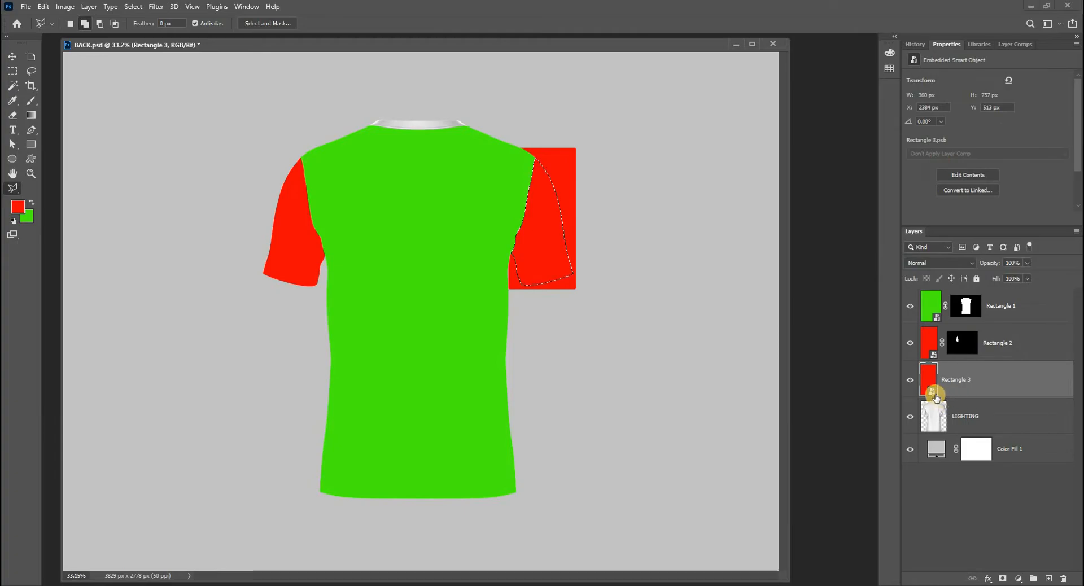
{"action": "left_click", "coordinate": [1003, 579]}
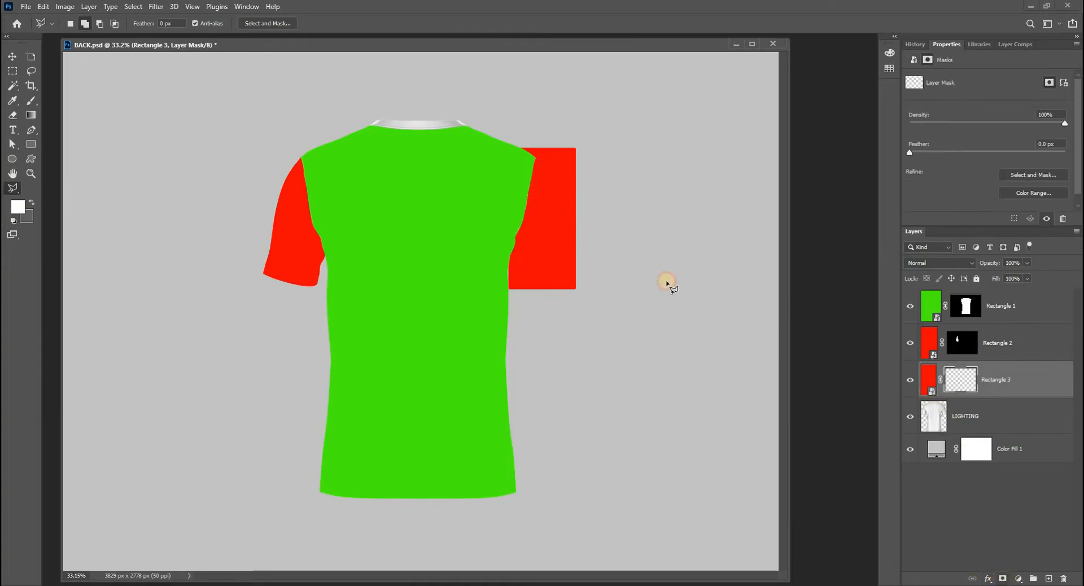
{"action": "key", "text": "v"}
Draw a red rectangle about 563 × 105 px directly above the LIGHTING layer, covering the shirt collar.
{"action": "left_click", "coordinate": [384, 119], "text": "ctrl"}
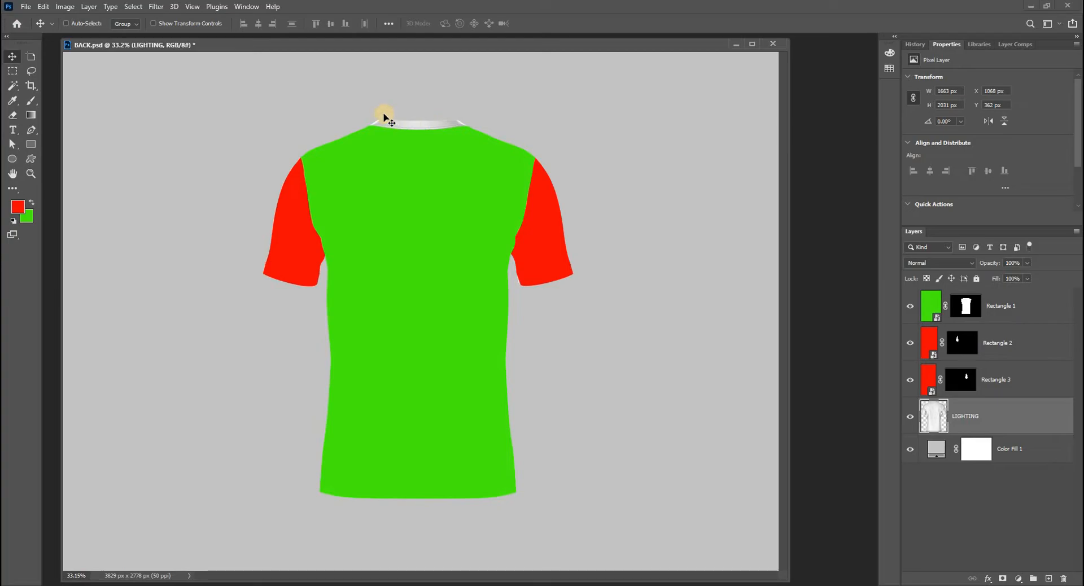
{"action": "left_click_drag", "start_coordinate": [355, 97], "coordinate": [542, 176]}
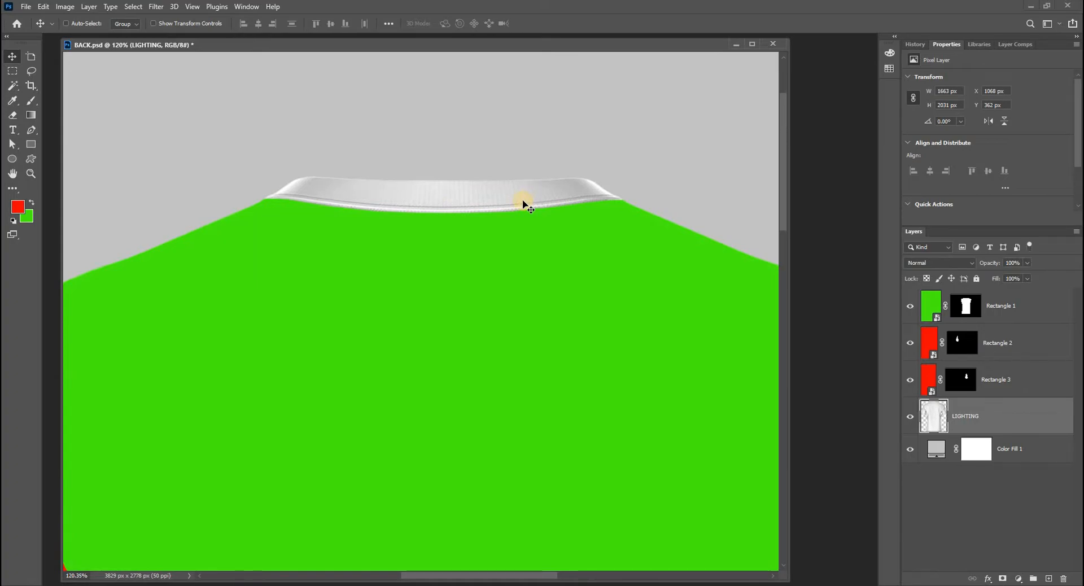
{"action": "left_click", "coordinate": [31, 144]}
{"action": "left_click", "coordinate": [126, 25]}
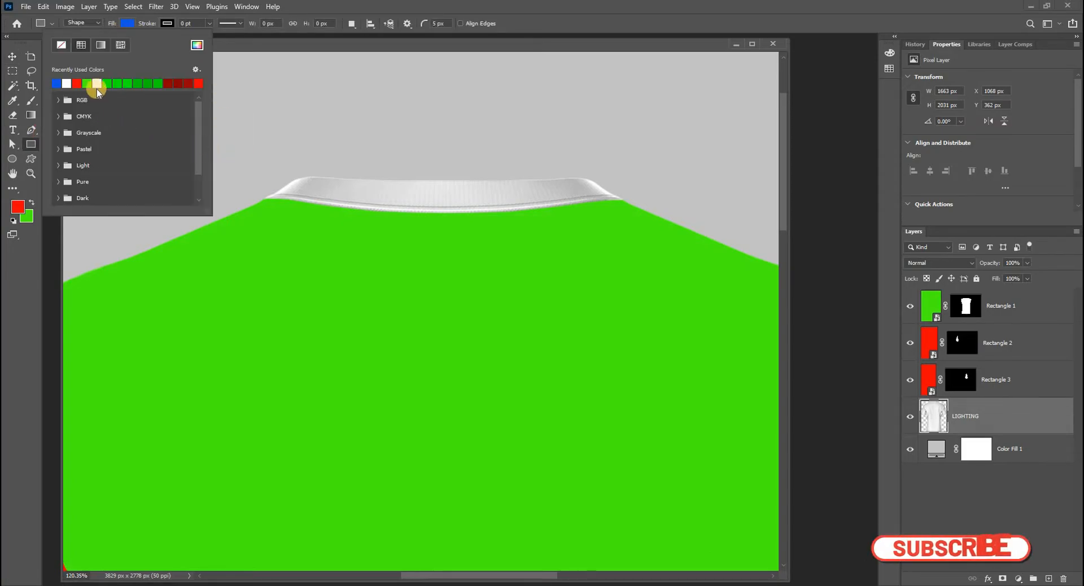
{"action": "left_click", "coordinate": [230, 174]}
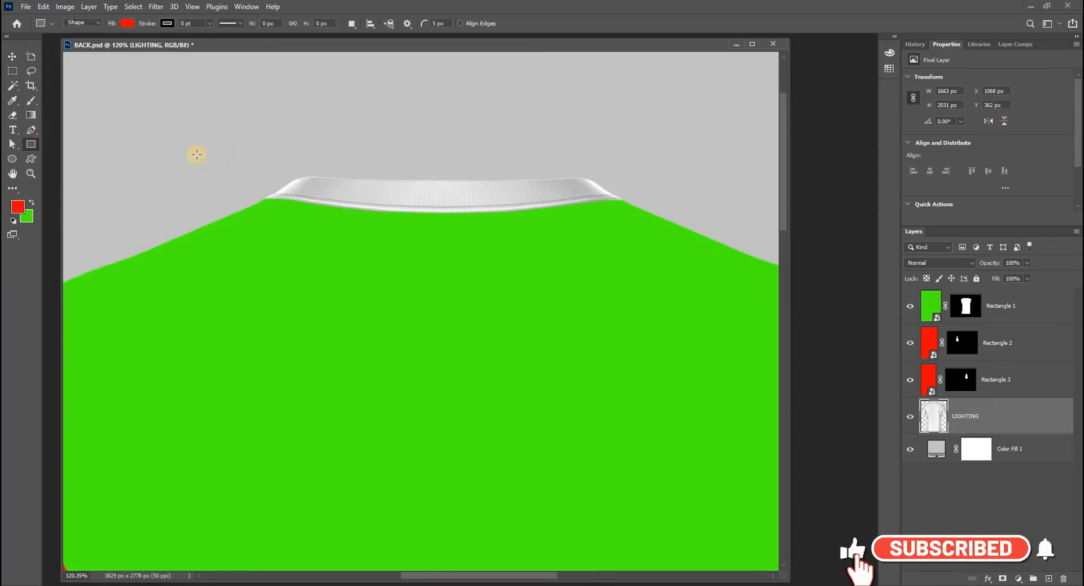
{"action": "left_click_drag", "start_coordinate": [255, 159], "coordinate": [635, 229]}
{"action": "key", "text": "v"}
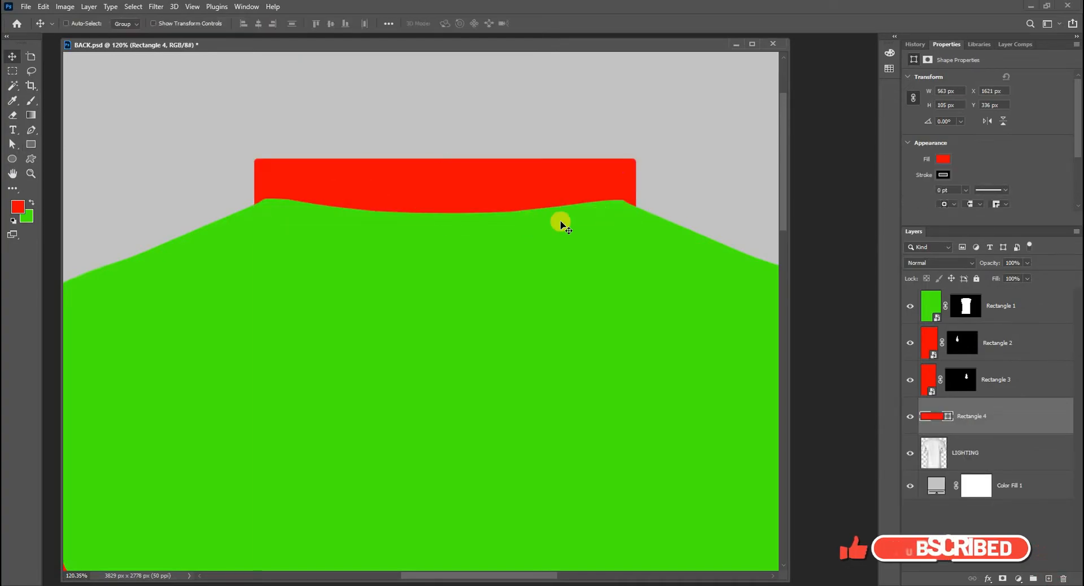
Hide the Rectangle 4 layer and load the LIGHTING layer's outline as a selection.
{"action": "left_click", "coordinate": [910, 417]}
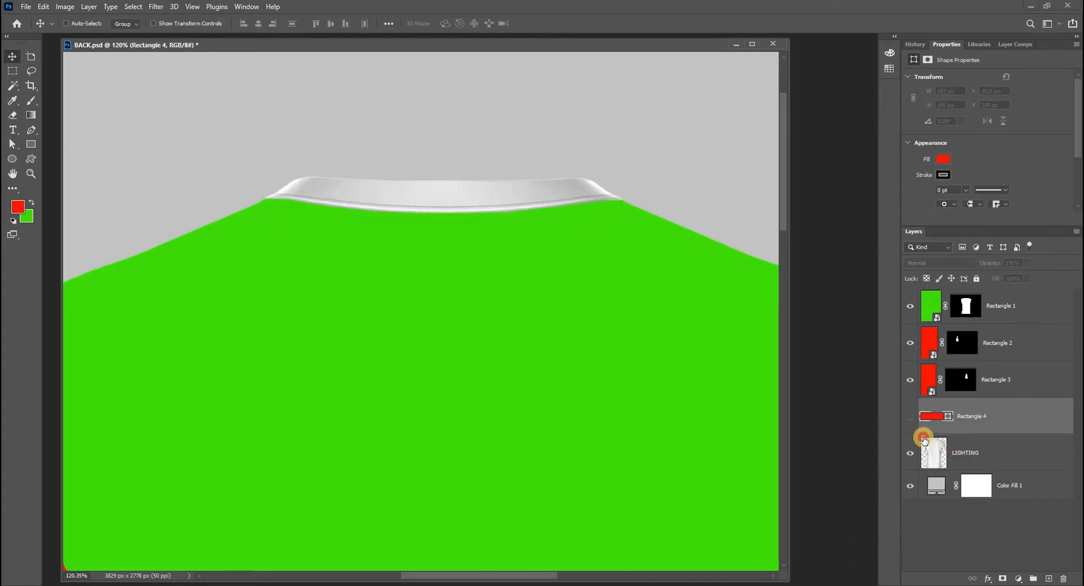
{"action": "left_click", "coordinate": [932, 443]}
{"action": "key", "text": "m"}
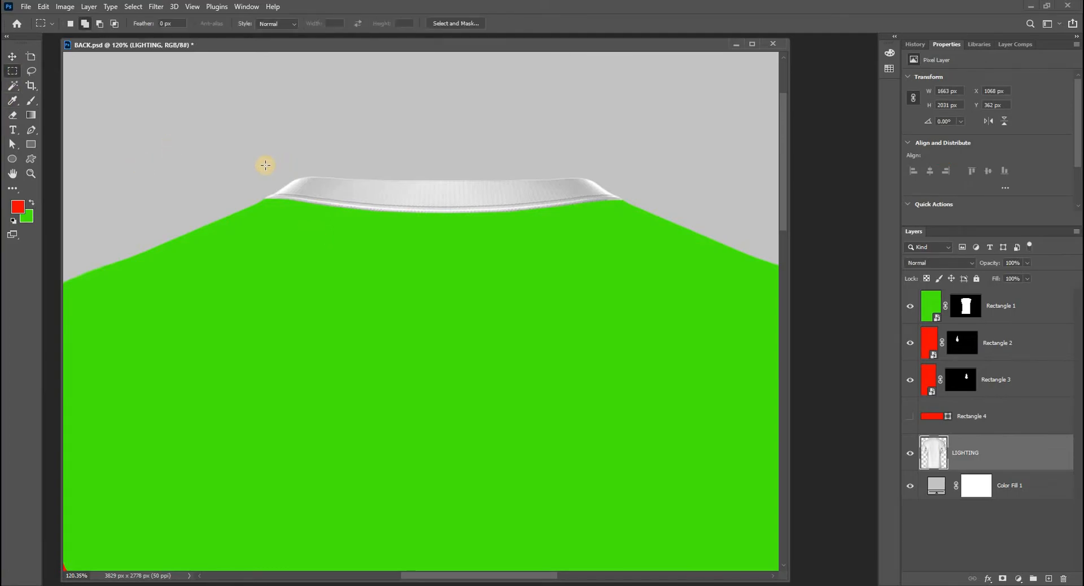
{"action": "left_click_drag", "start_coordinate": [242, 165], "coordinate": [632, 225]}
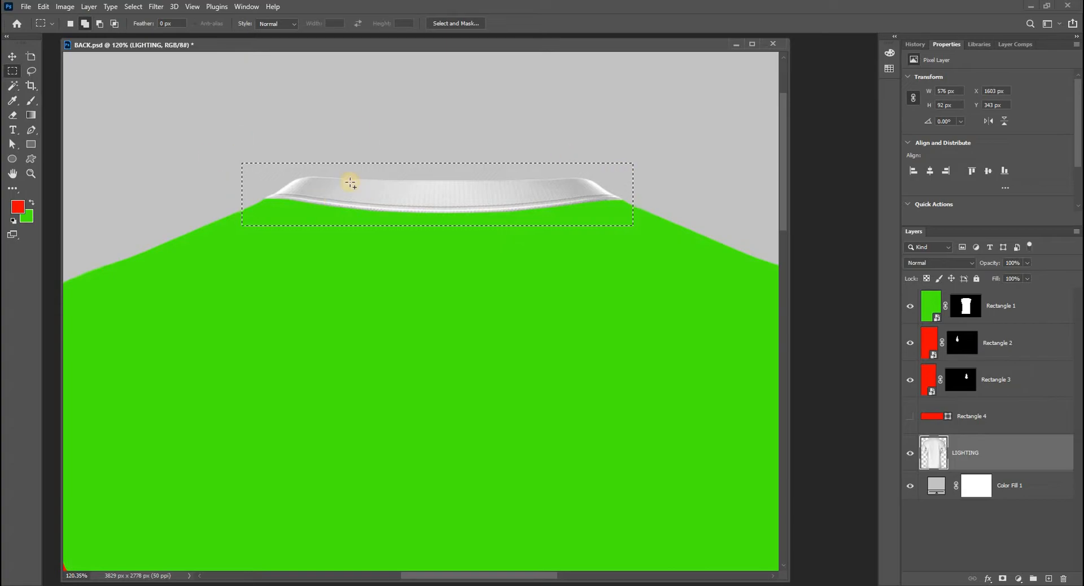
{"action": "left_click", "coordinate": [933, 452], "text": "ctrl"}
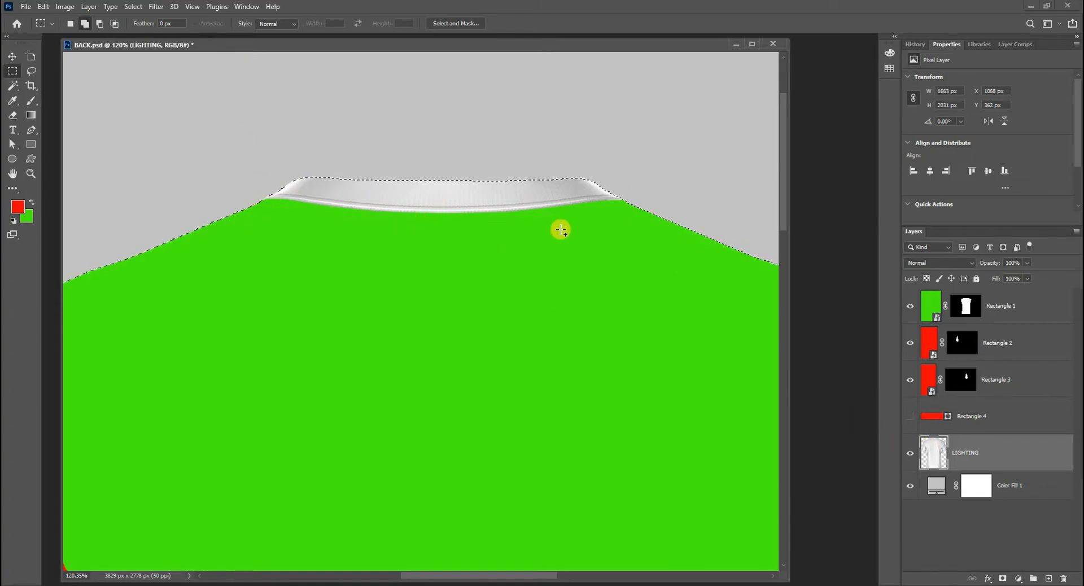
Subtract the shirt body and both sleeves from the selection with the Polygonal Lasso, following the collar's lower seam.
{"action": "key", "text": "l"}
{"action": "left_click", "coordinate": [259, 130]}
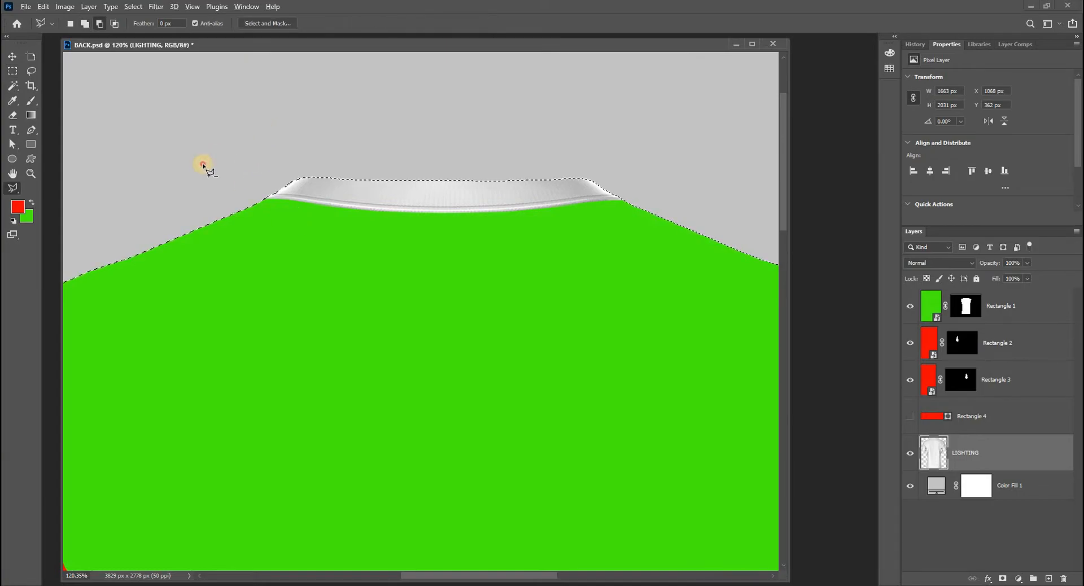
{"action": "left_click", "coordinate": [204, 165]}
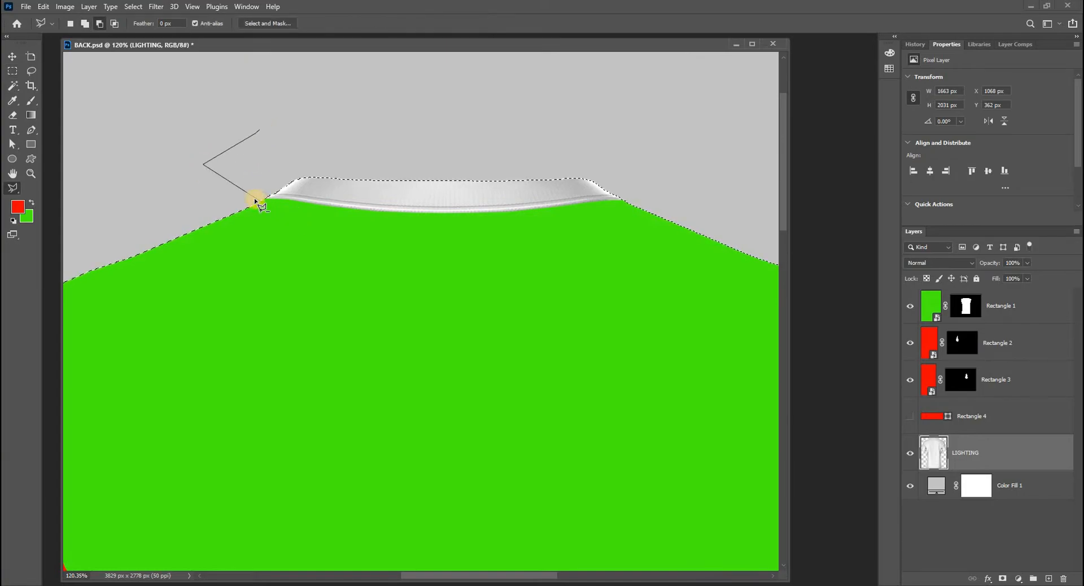
{"action": "left_click", "coordinate": [376, 215]}
{"action": "left_click", "coordinate": [511, 220]}
{"action": "left_click", "coordinate": [593, 207]}
{"action": "left_click", "coordinate": [612, 200]}
{"action": "scroll", "coordinate": [341, 99], "scroll_direction": "down", "scroll_amount": 4}
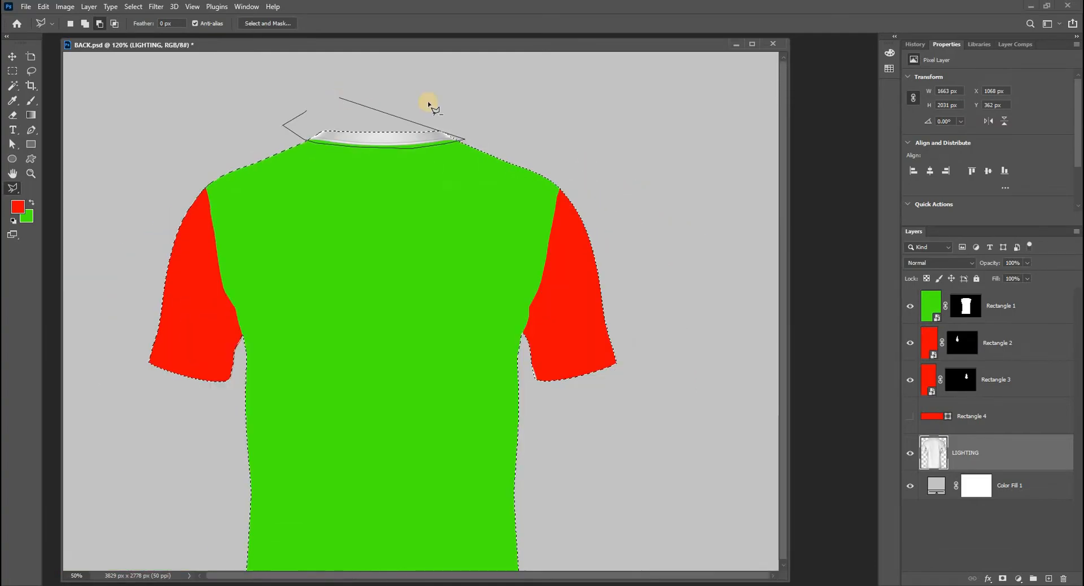
{"action": "mouse_move", "coordinate": [576, 119]}
{"action": "left_mouse_down"}
{"action": "mouse_move", "coordinate": [632, 457]}
{"action": "mouse_move", "coordinate": [539, 506]}
{"action": "mouse_move", "coordinate": [422, 542]}
{"action": "mouse_move", "coordinate": [195, 417]}
{"action": "mouse_move", "coordinate": [188, 150]}
{"action": "mouse_move", "coordinate": [246, 100]}
{"action": "left_mouse_up"}
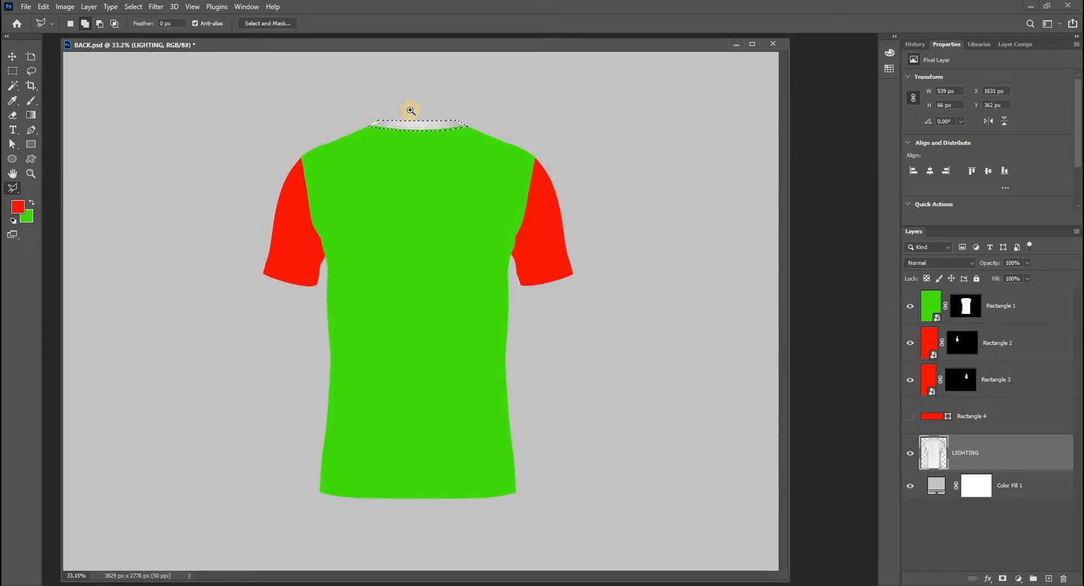
Show Rectangle 4, convert it to a smart object and mask it with the collar selection.
{"action": "scroll", "coordinate": [410, 110], "scroll_direction": "up", "scroll_amount": 4}
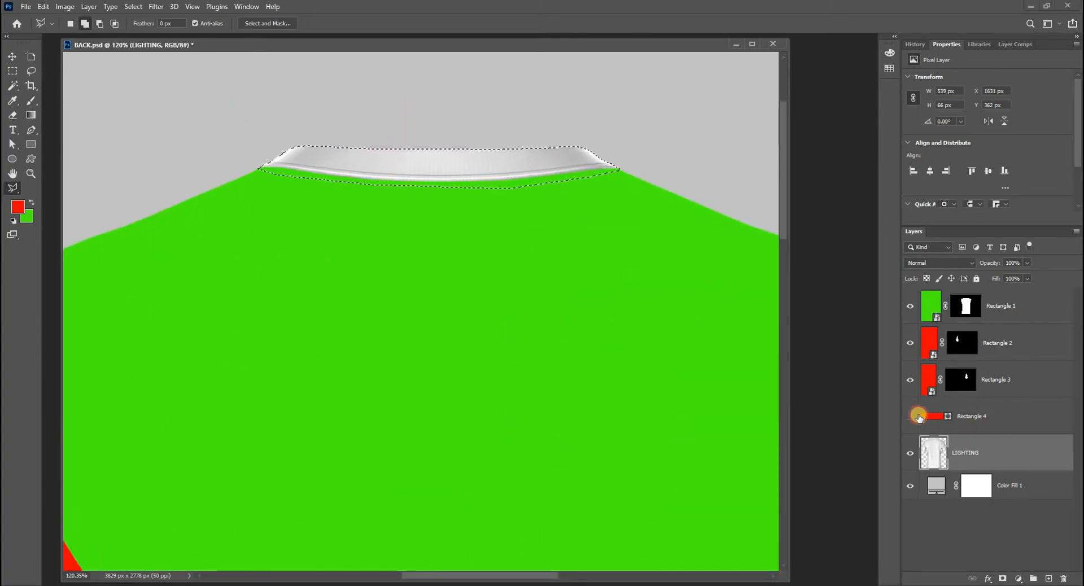
{"action": "left_click", "coordinate": [919, 416]}
{"action": "left_click", "coordinate": [976, 417]}
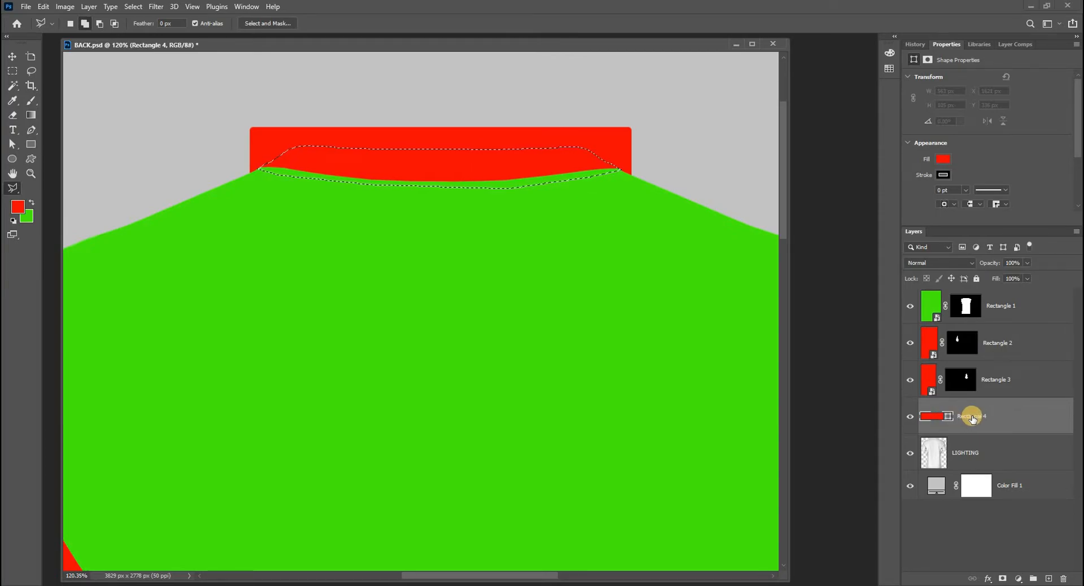
{"action": "right_click", "coordinate": [972, 418]}
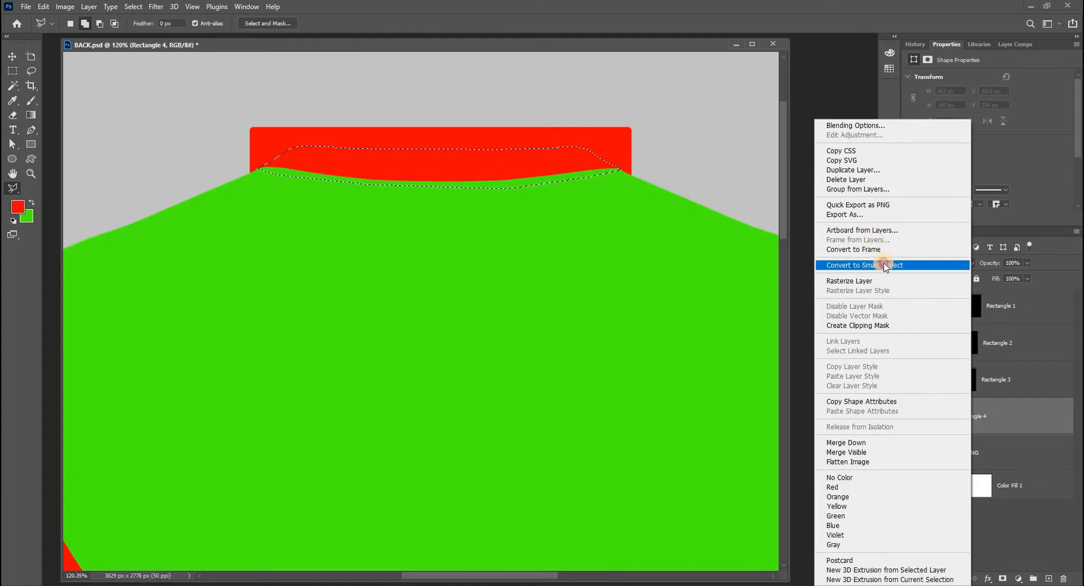
{"action": "left_click", "coordinate": [886, 267]}
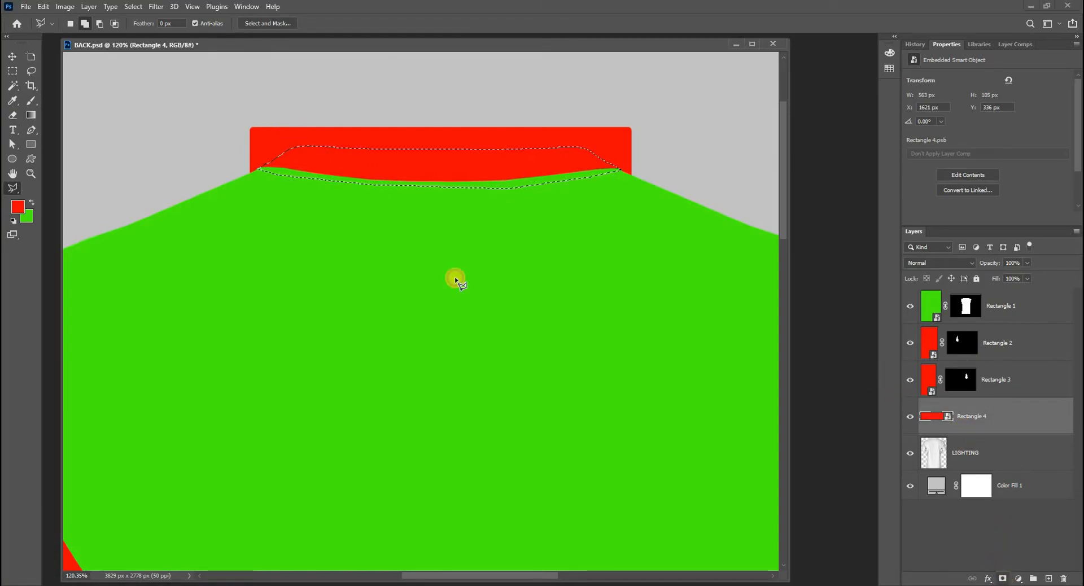
{"action": "key", "text": "ctrl+0"}
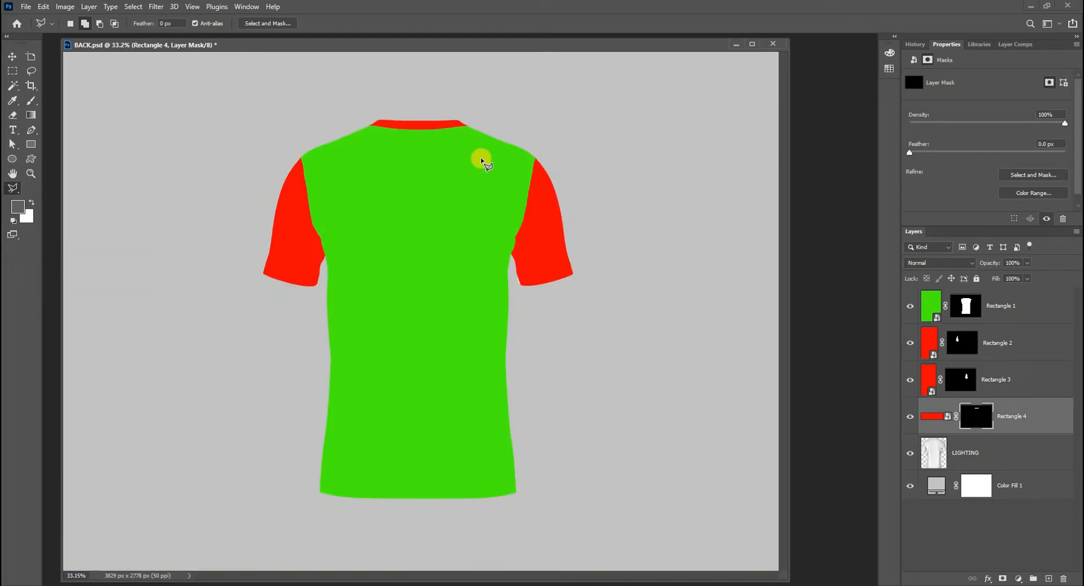
{"action": "key", "text": "v"}
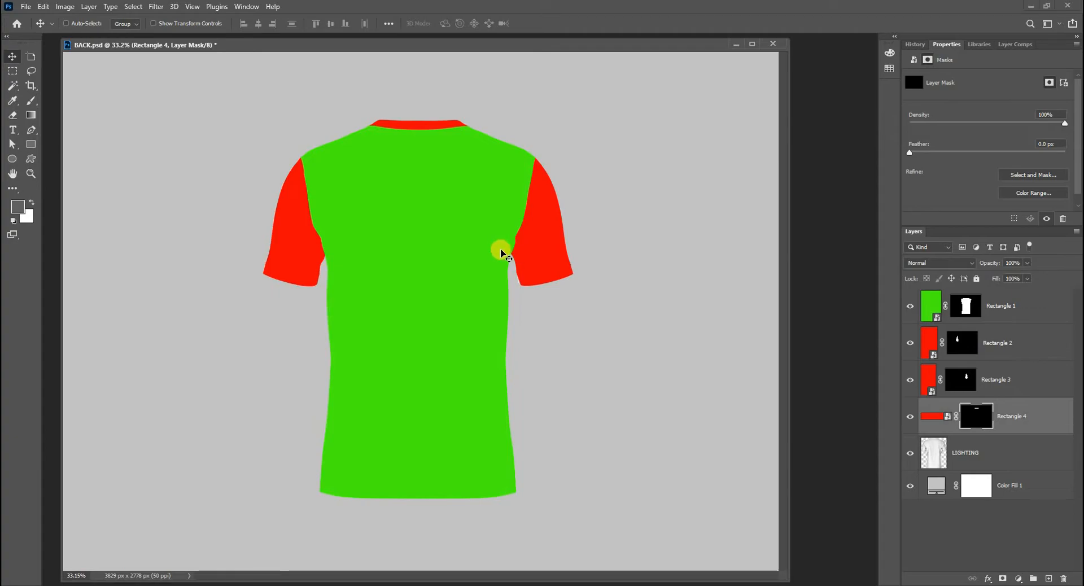
Move the LIGHTING layer to the top of the layer stack and duplicate it as SHADING.
{"action": "key", "text": "alt+bracketleft"}
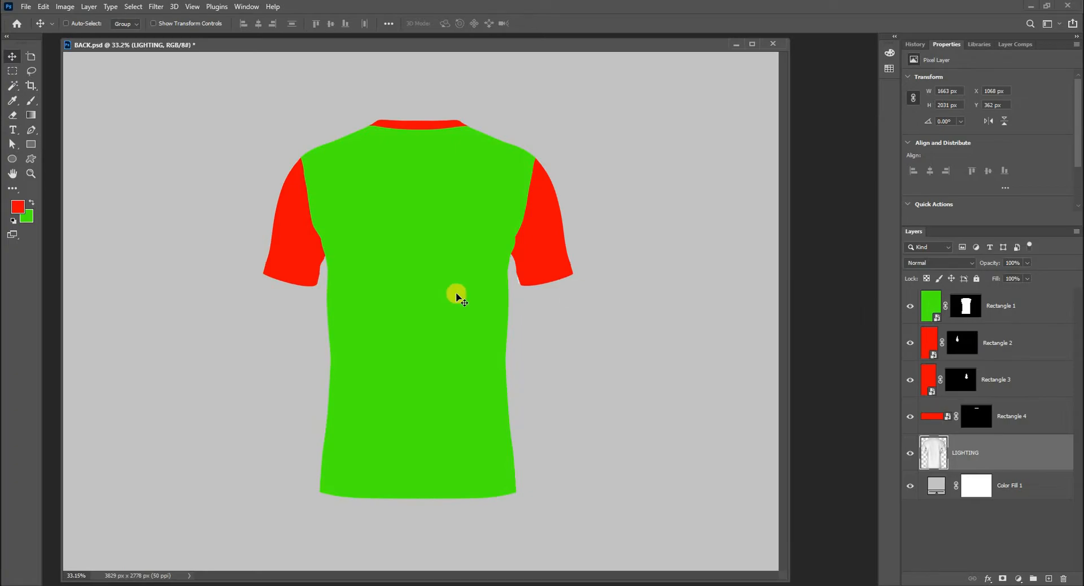
{"action": "left_click", "coordinate": [956, 385]}
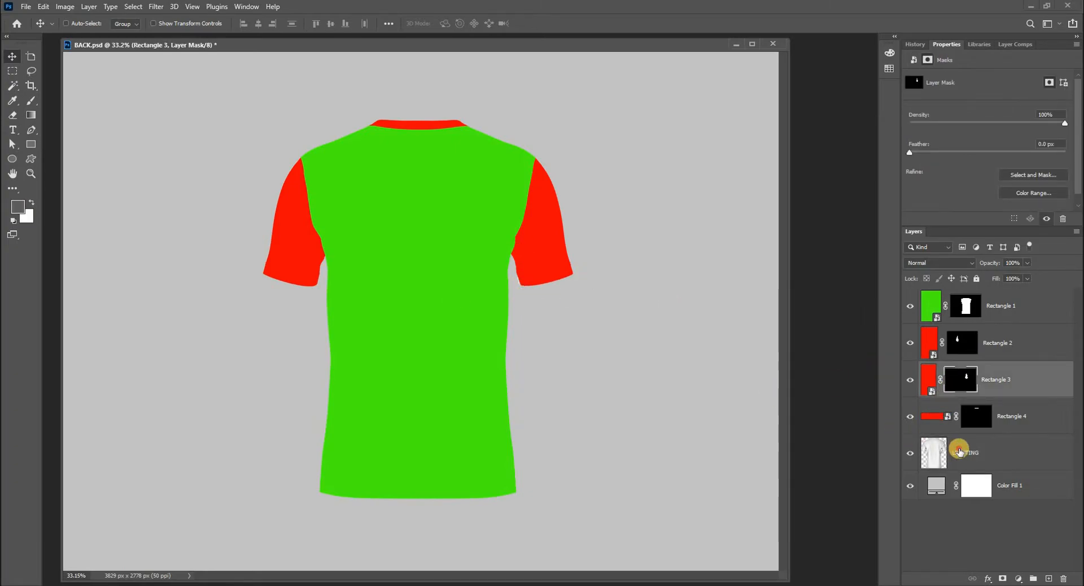
{"action": "left_click_drag", "start_coordinate": [958, 452], "coordinate": [969, 299]}
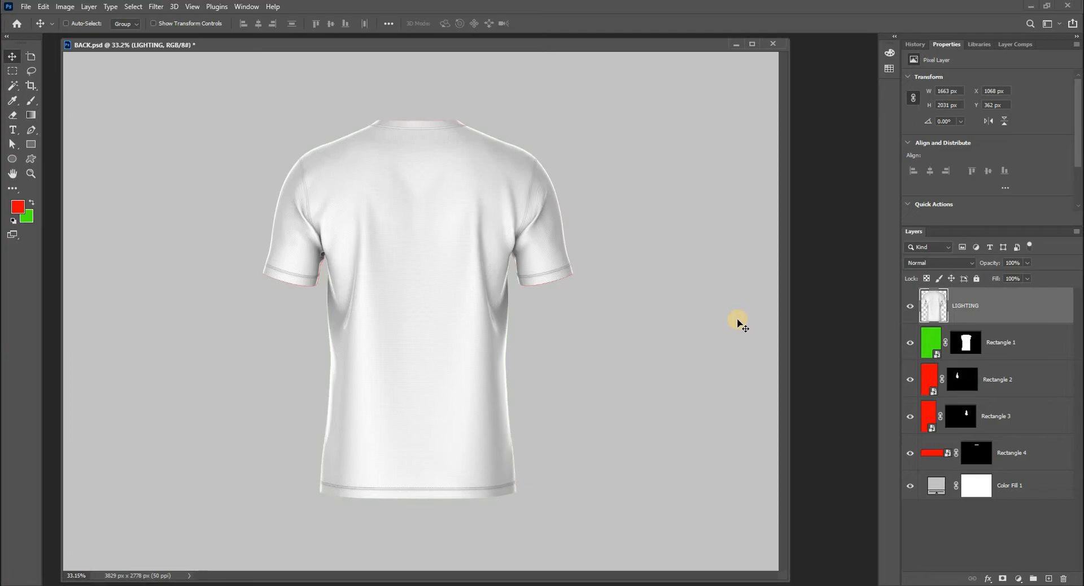
{"action": "key", "text": "ctrl+j"}
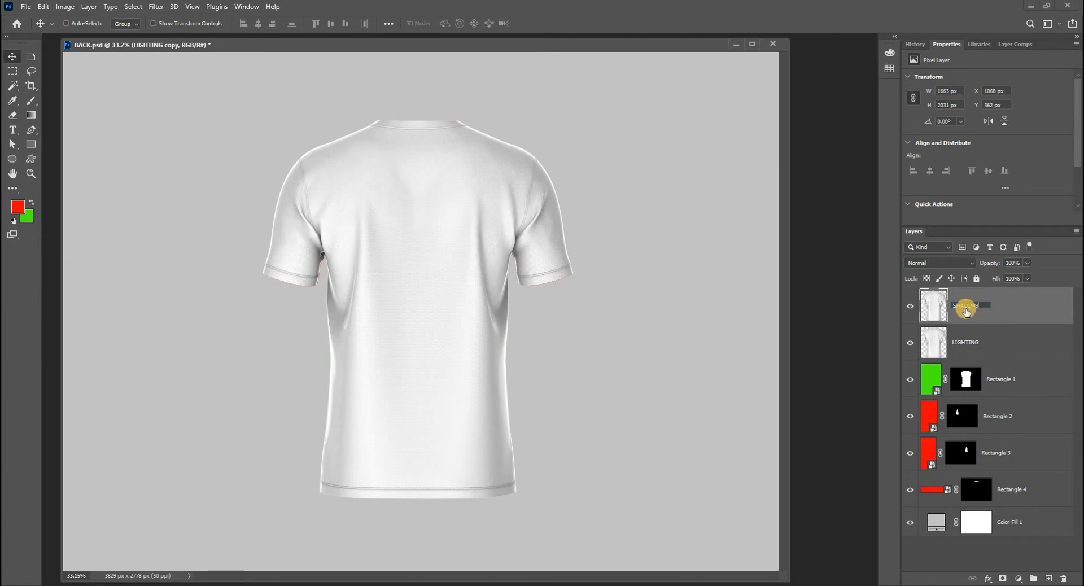
{"action": "key", "text": "Return"}
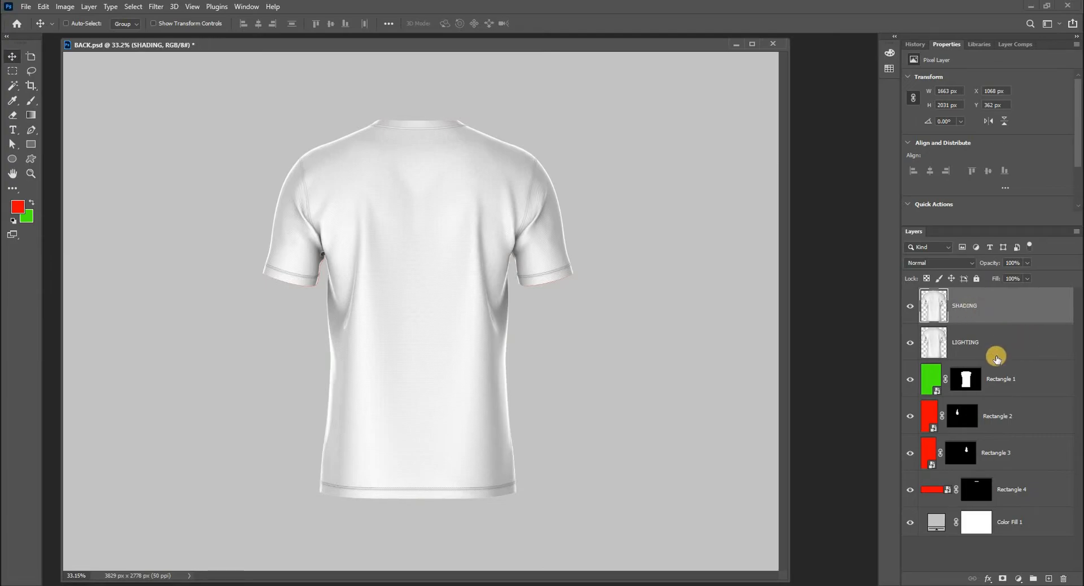
Hide the SHADING layer and set the LIGHTING layer's blend mode to Linear Burn.
{"action": "left_click", "coordinate": [910, 306]}
{"action": "left_click", "coordinate": [962, 339]}
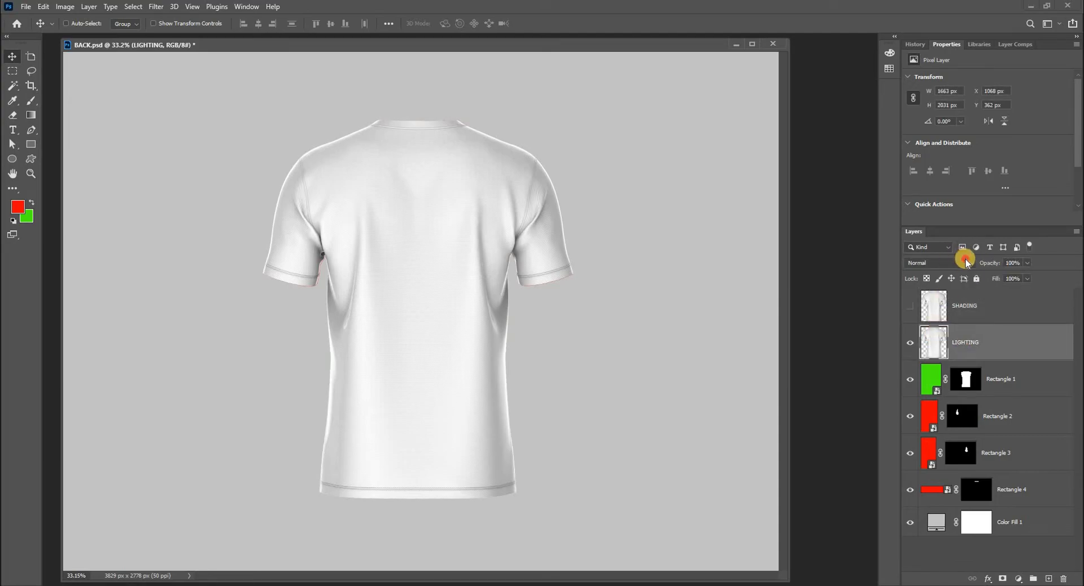
{"action": "left_click", "coordinate": [966, 261]}
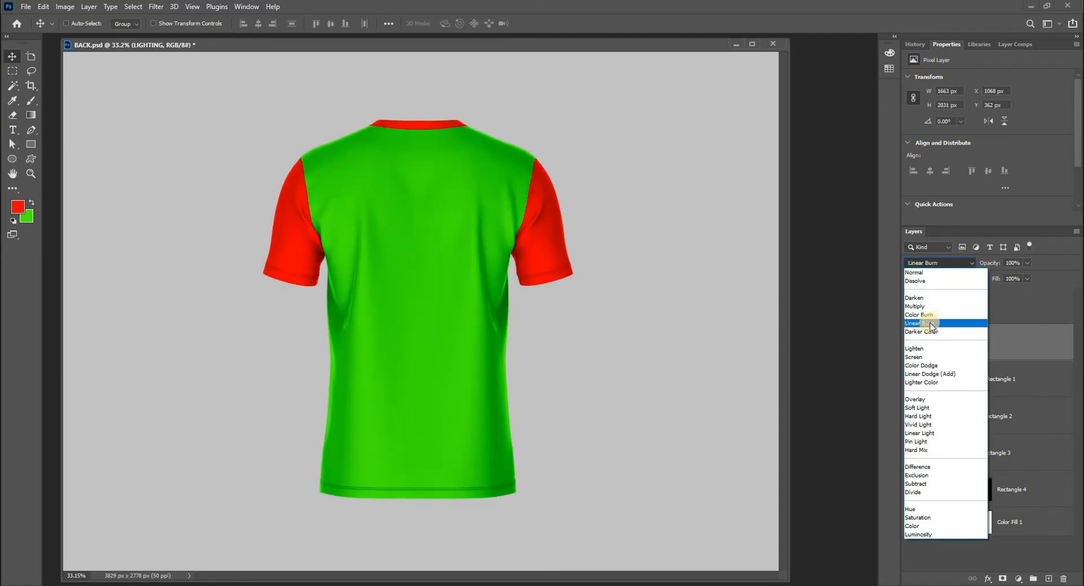
{"action": "left_click", "coordinate": [929, 324]}
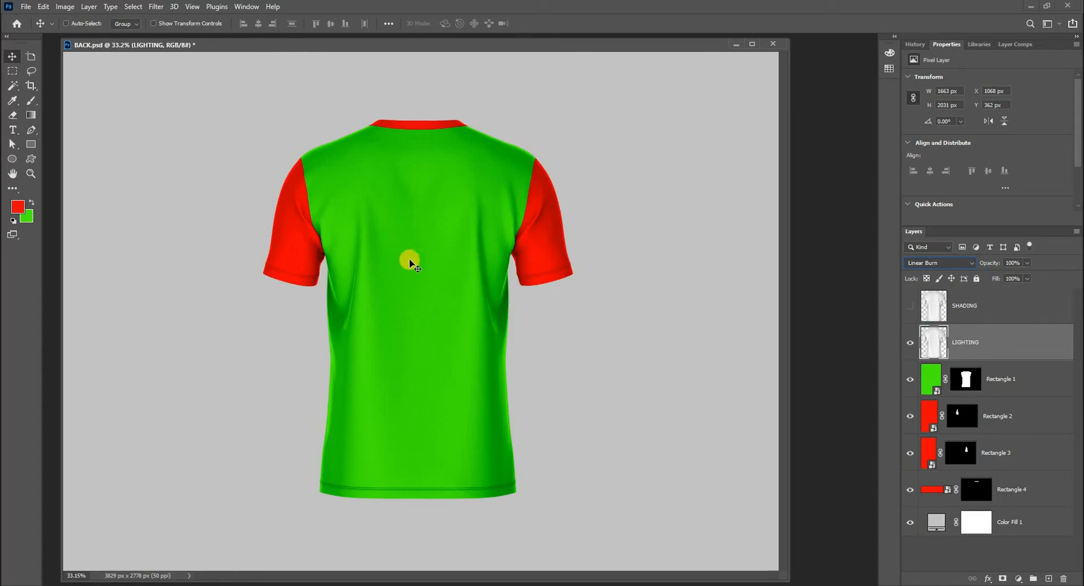
{"action": "left_click_drag", "start_coordinate": [465, 291], "coordinate": [484, 322]}
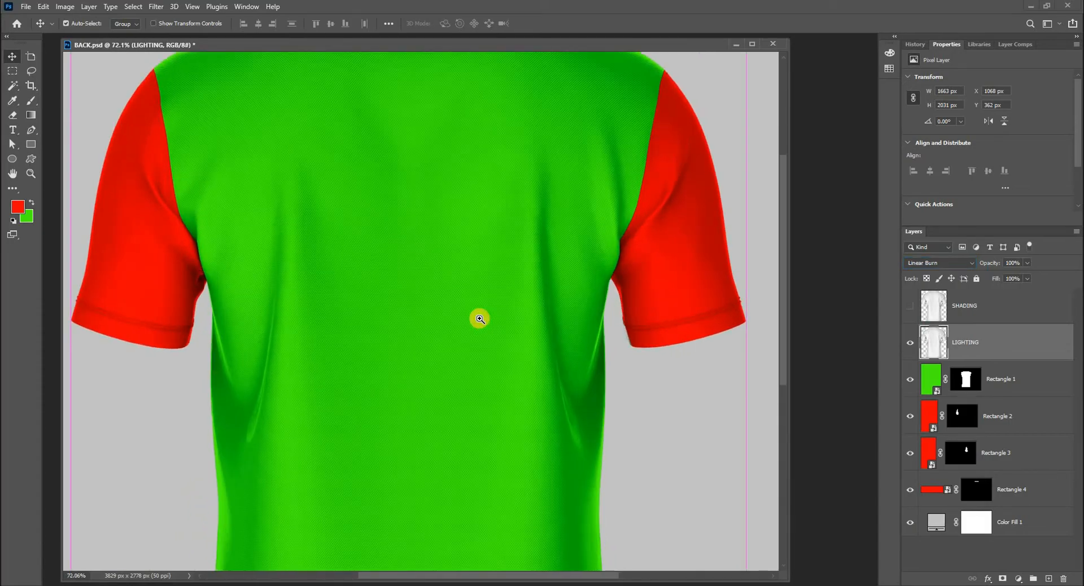
Show the SHADING layer and open a Hue/Saturation adjustment for it.
{"action": "left_click", "coordinate": [918, 310]}
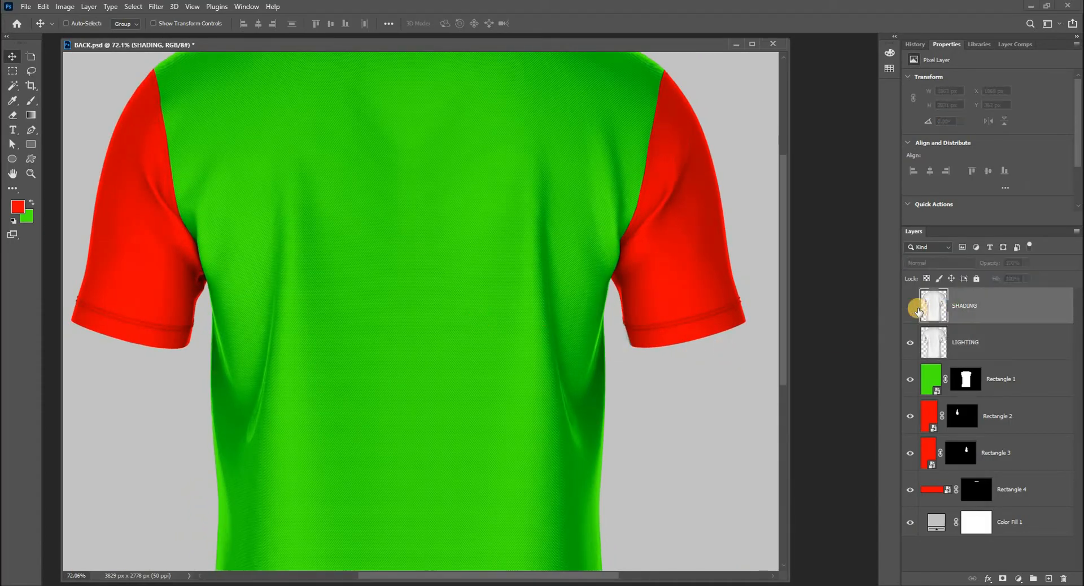
{"action": "left_click", "coordinate": [911, 309]}
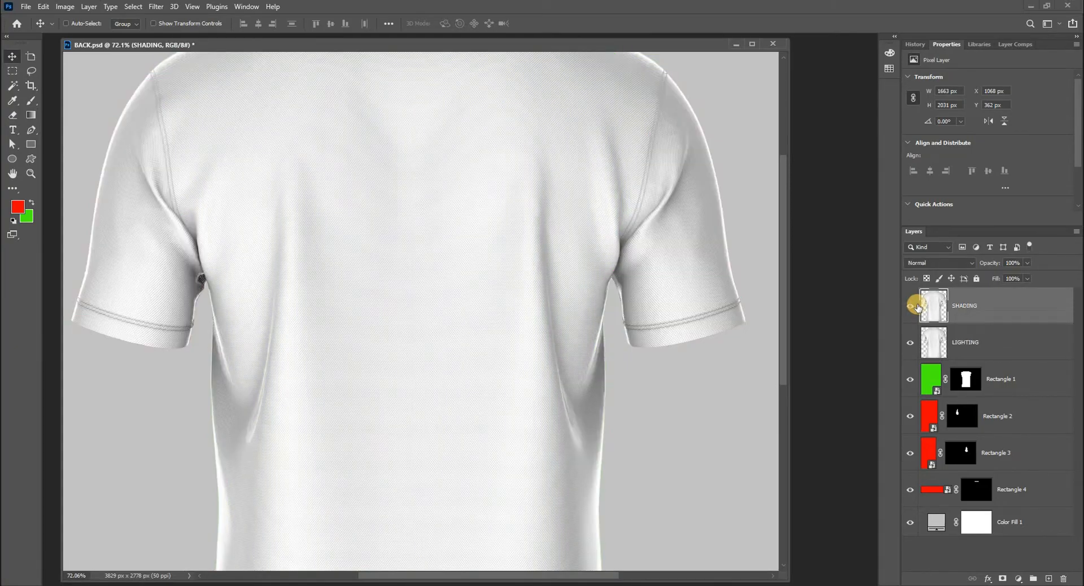
{"action": "key", "text": "ctrl+0"}
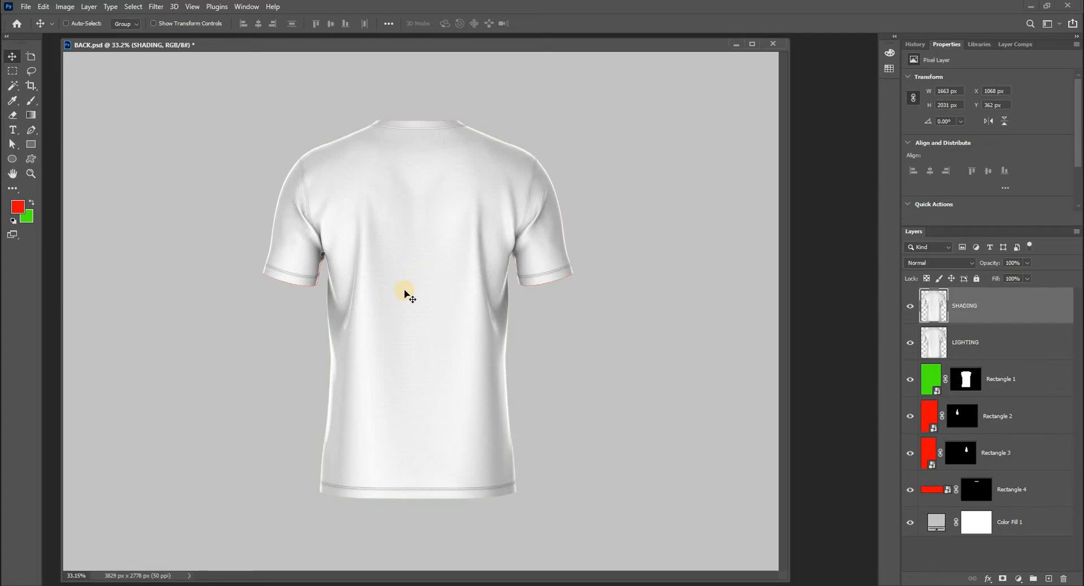
{"action": "key", "text": "ctrl"}
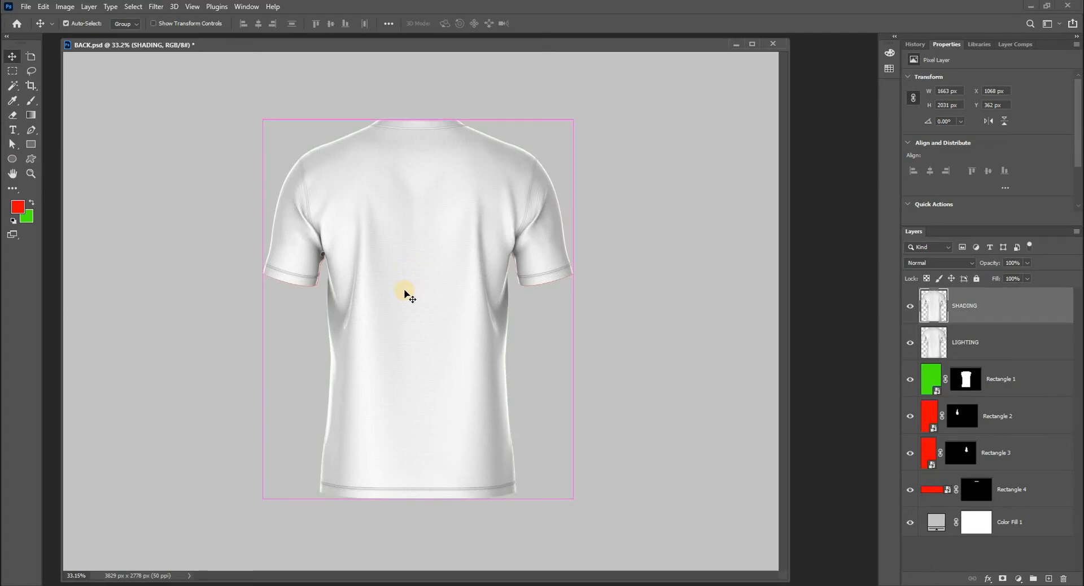
{"action": "key", "text": "ctrl+u"}
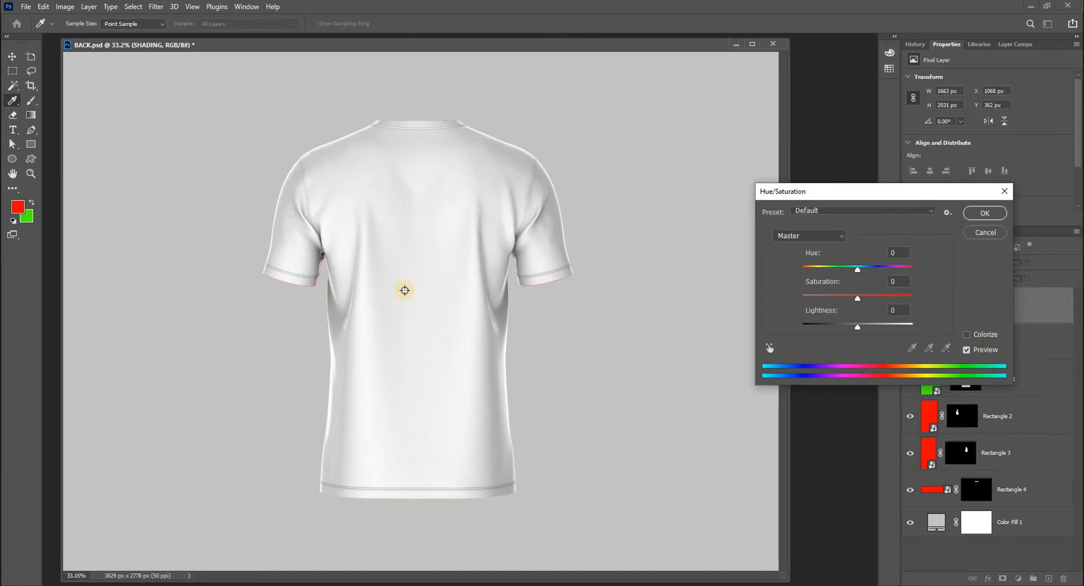
{"action": "left_click", "coordinate": [832, 237]}
{"action": "left_click", "coordinate": [822, 266]}
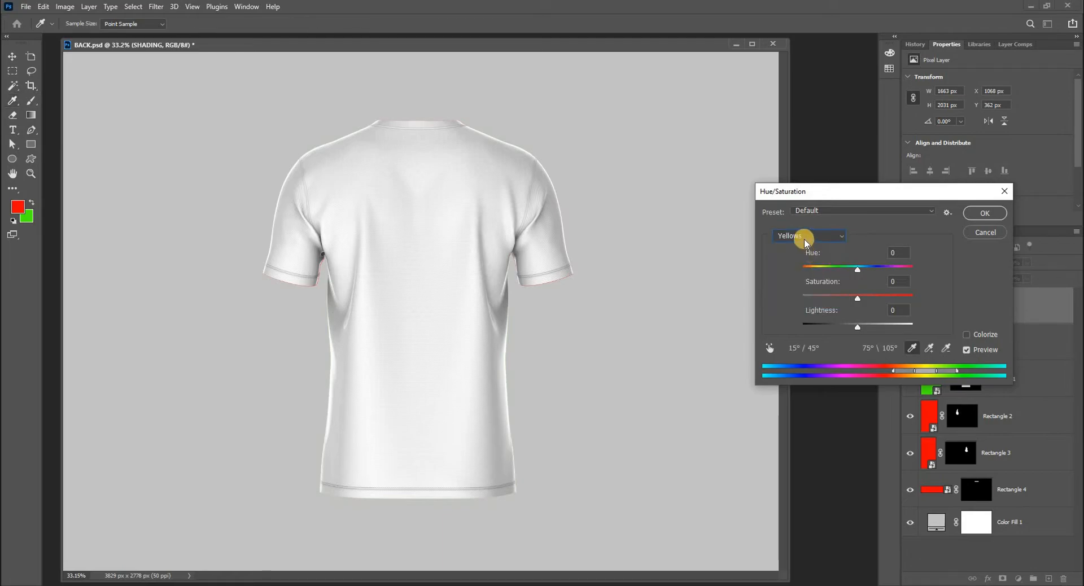
{"action": "left_click", "coordinate": [798, 237]}
{"action": "left_click", "coordinate": [797, 266]}
{"action": "left_click", "coordinate": [805, 237]}
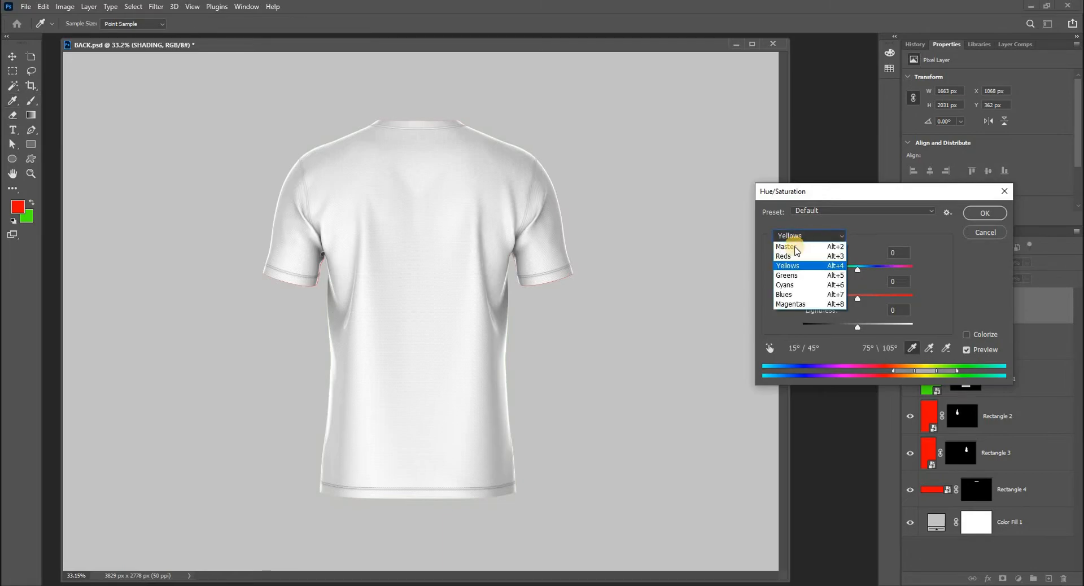
{"action": "left_click", "coordinate": [794, 248]}
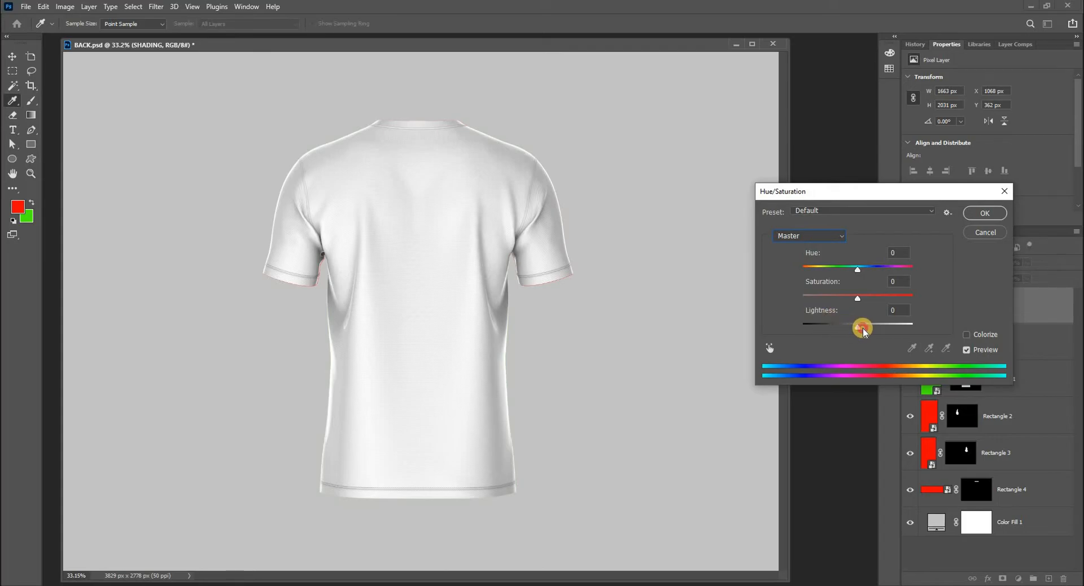
Darken the SHADING layer by applying a Master Lightness of -84.
{"action": "left_click_drag", "start_coordinate": [857, 326], "coordinate": [812, 332]}
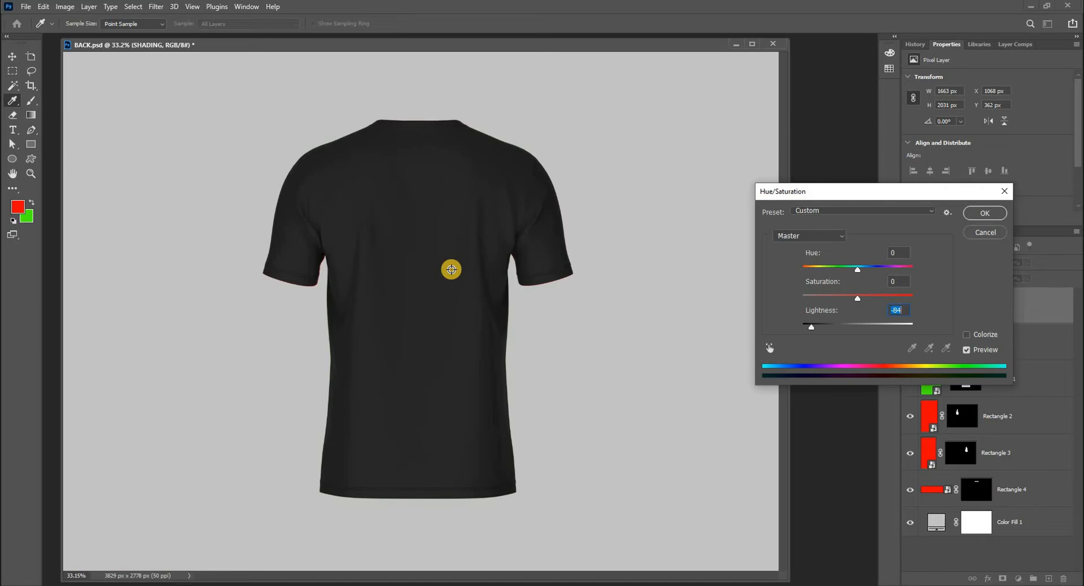
{"action": "left_click", "coordinate": [969, 213]}
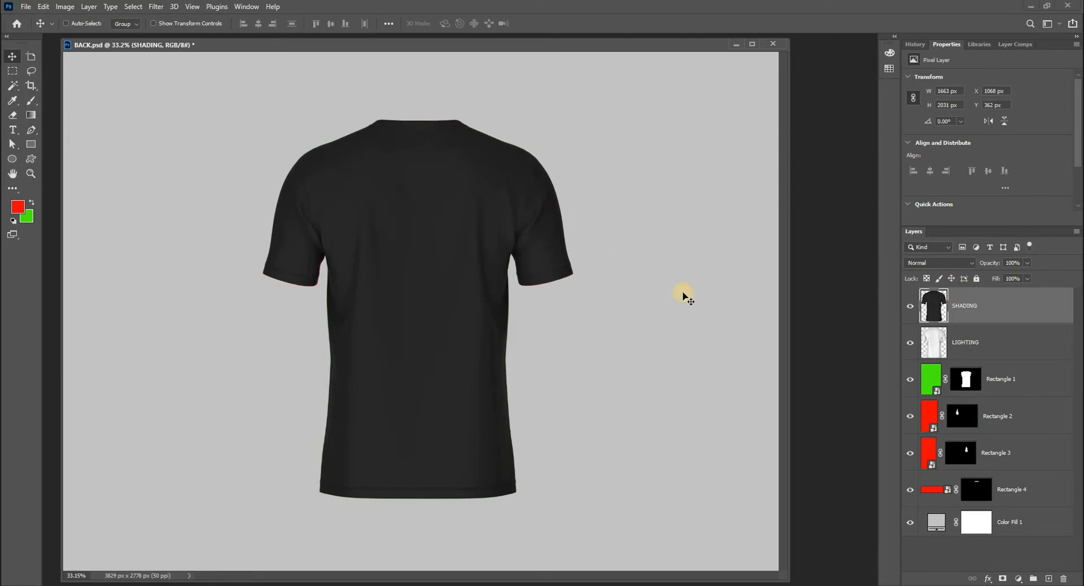
Set the SHADING layer's blend mode to Screen.
{"action": "left_click", "coordinate": [954, 263]}
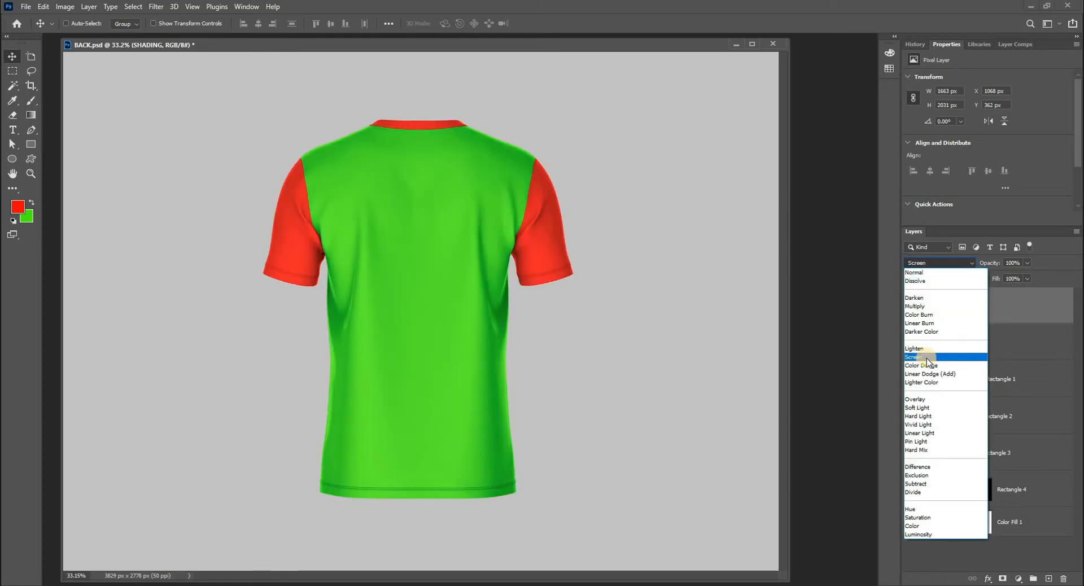
{"action": "left_click", "coordinate": [927, 359]}
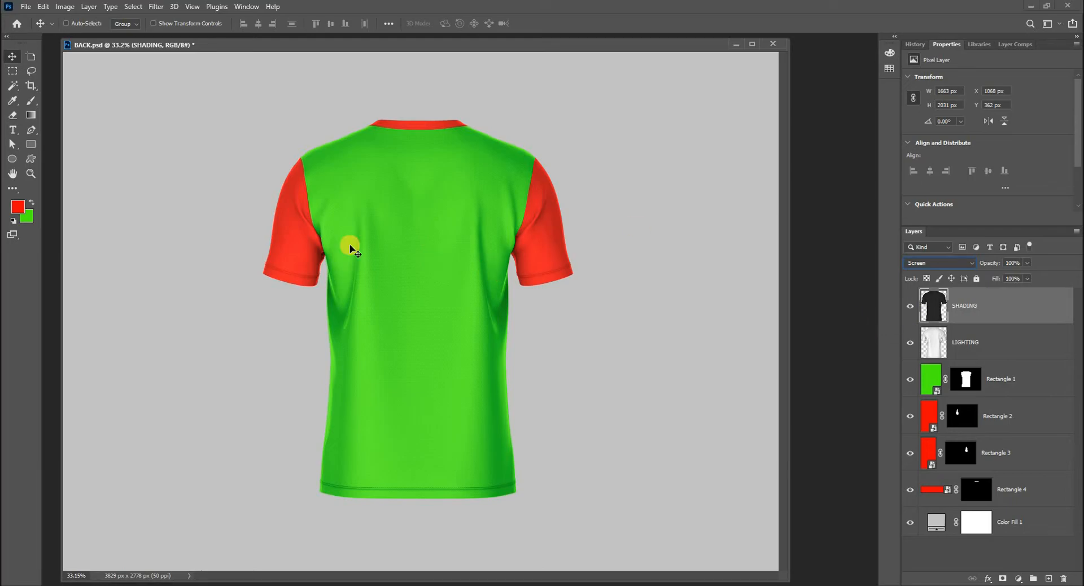
{"action": "left_click", "coordinate": [345, 306]}
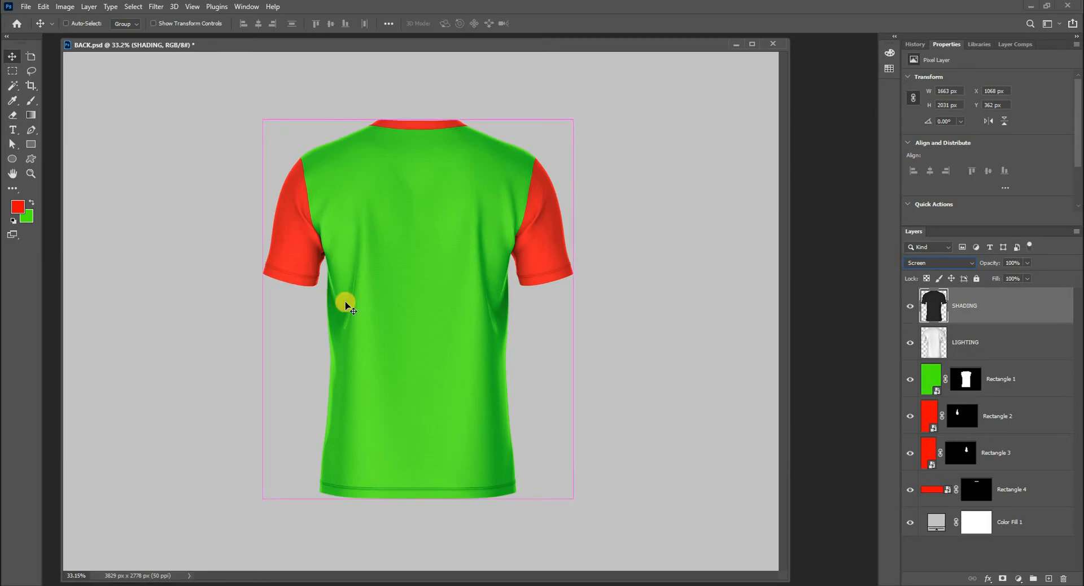
Try a Levels adjustment on SHADING with input levels 22, 0.64 and 63 and output levels 0 and 165.
{"action": "key", "text": "ctrl+l"}
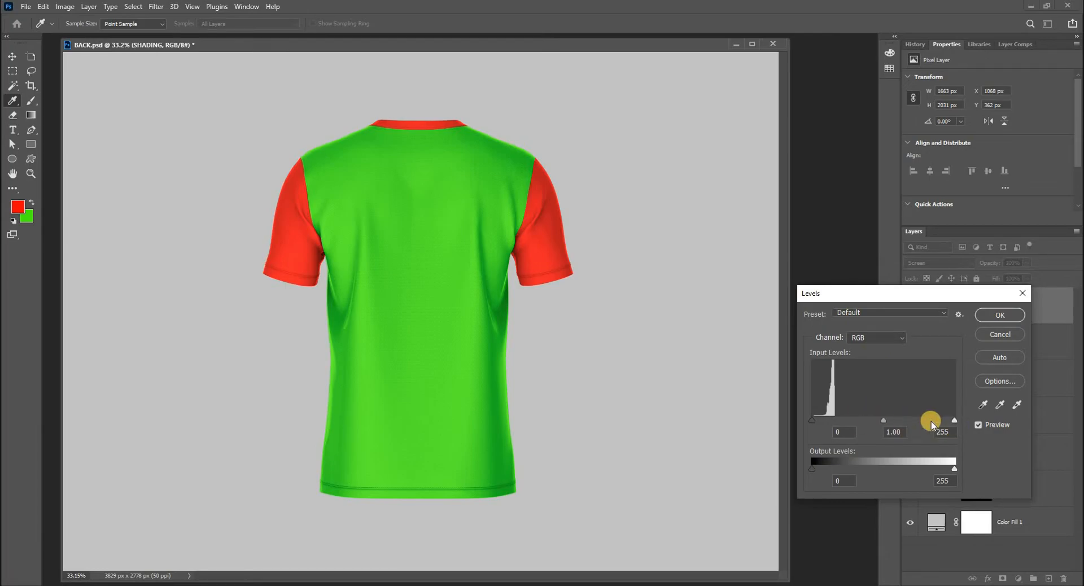
{"action": "left_click_drag", "start_coordinate": [954, 421], "coordinate": [896, 420]}
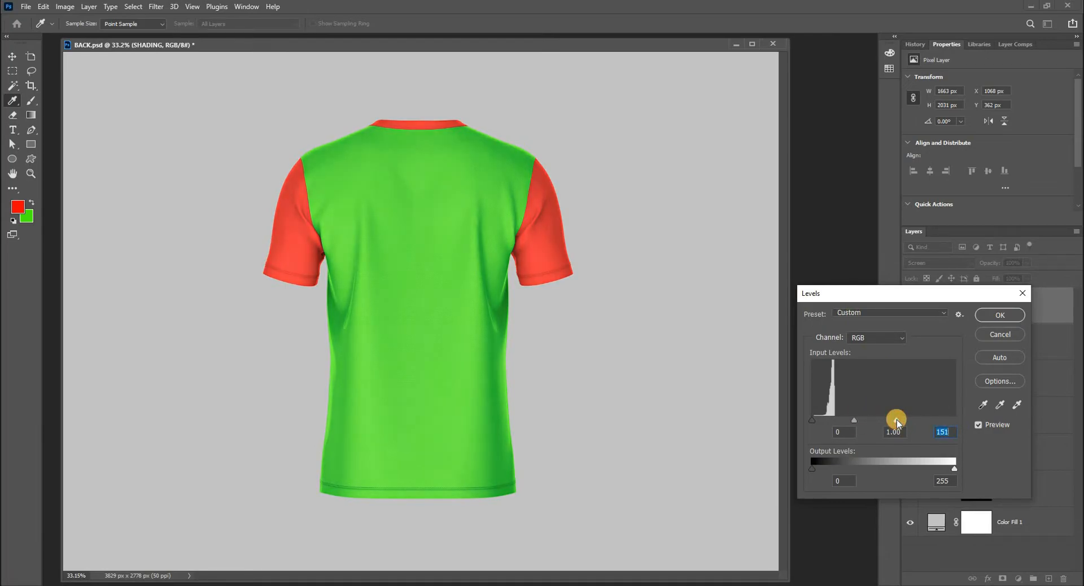
{"action": "left_click_drag", "start_coordinate": [868, 295], "coordinate": [604, 298]}
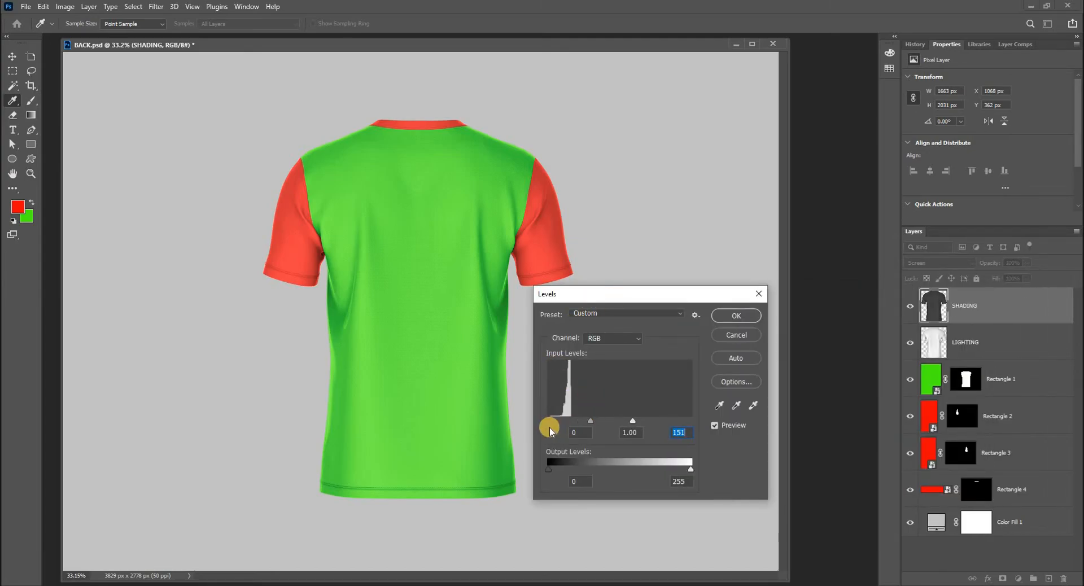
{"action": "left_click_drag", "start_coordinate": [547, 420], "coordinate": [570, 419]}
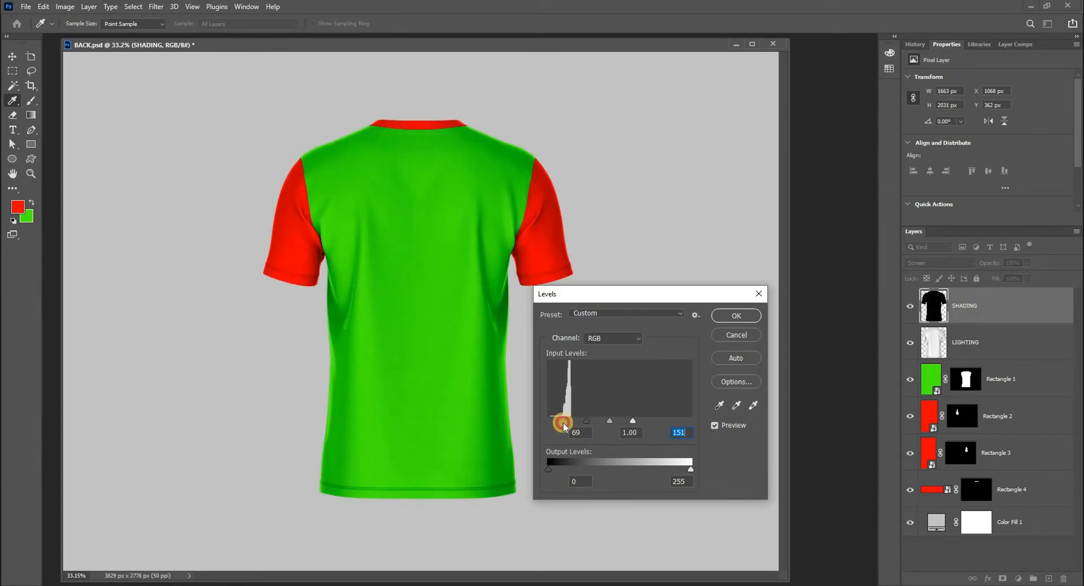
{"action": "mouse_move", "coordinate": [563, 423]}
{"action": "left_mouse_down"}
{"action": "mouse_move", "coordinate": [551, 422]}
{"action": "mouse_move", "coordinate": [574, 422]}
{"action": "mouse_move", "coordinate": [550, 421]}
{"action": "mouse_move", "coordinate": [561, 423]}
{"action": "left_mouse_up"}
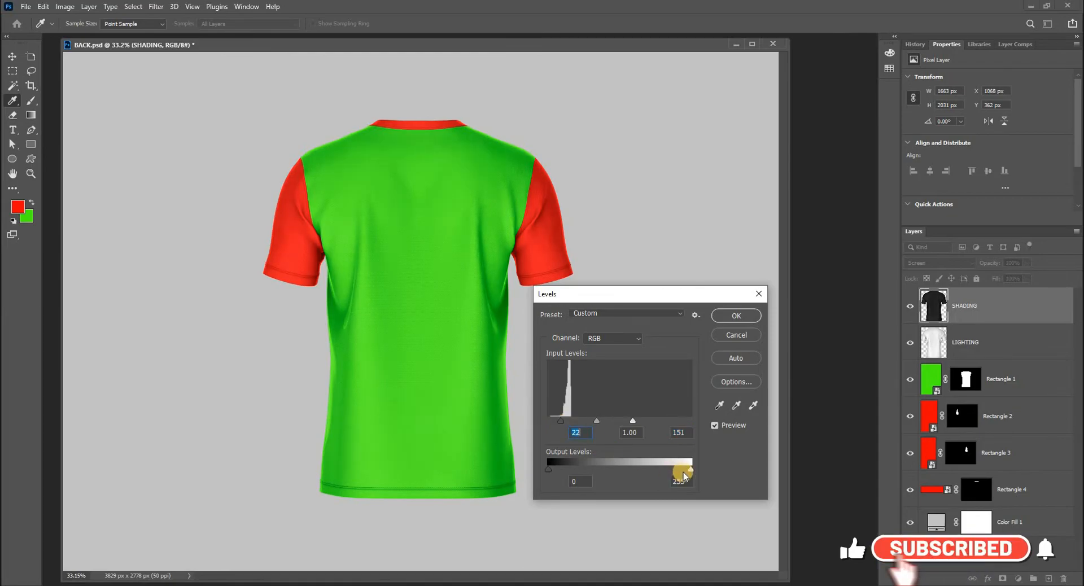
{"action": "left_click_drag", "start_coordinate": [684, 475], "coordinate": [624, 470]}
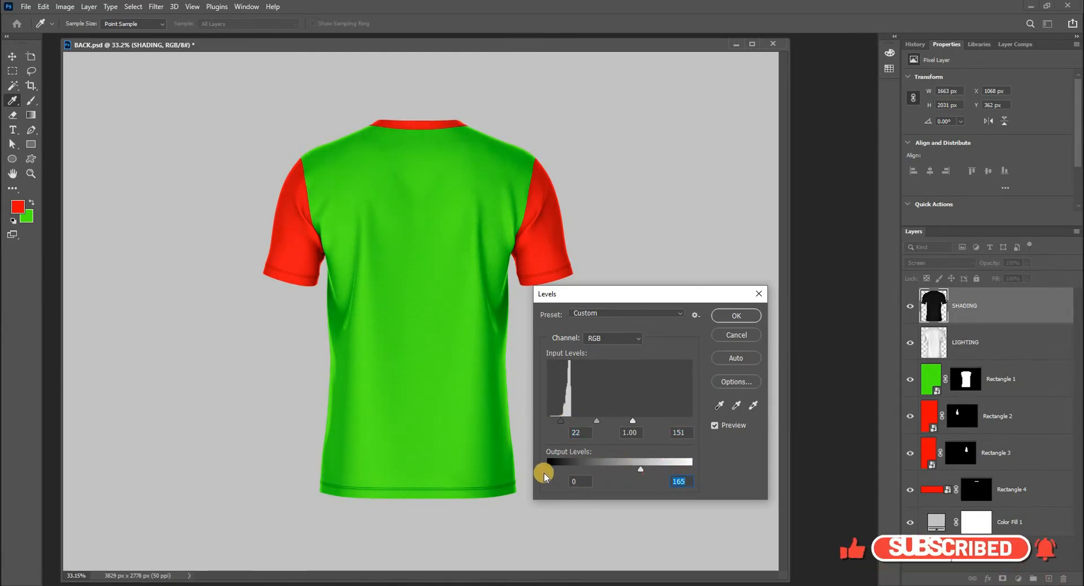
{"action": "mouse_move", "coordinate": [548, 469]}
{"action": "left_mouse_down"}
{"action": "mouse_move", "coordinate": [579, 469]}
{"action": "mouse_move", "coordinate": [535, 465]}
{"action": "left_mouse_up"}
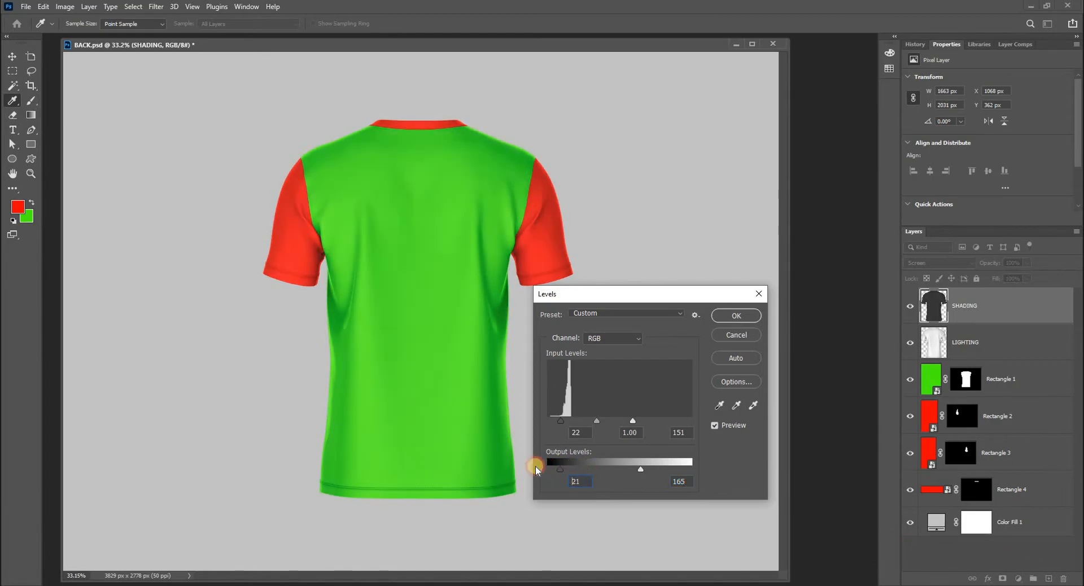
{"action": "left_click_drag", "start_coordinate": [632, 421], "coordinate": [585, 428]}
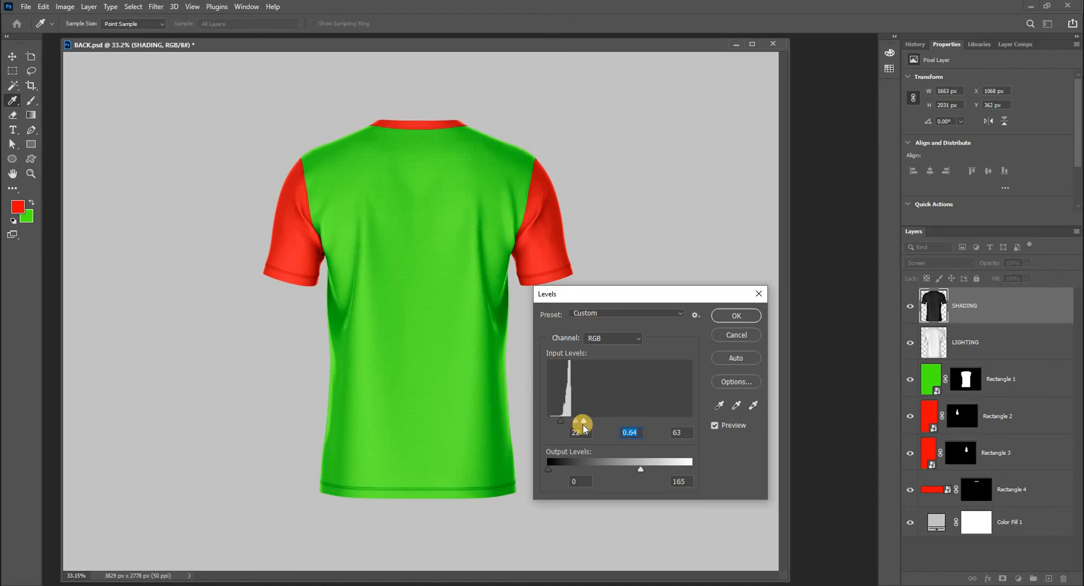
{"action": "left_click", "coordinate": [731, 315]}
{"action": "key", "text": "v"}
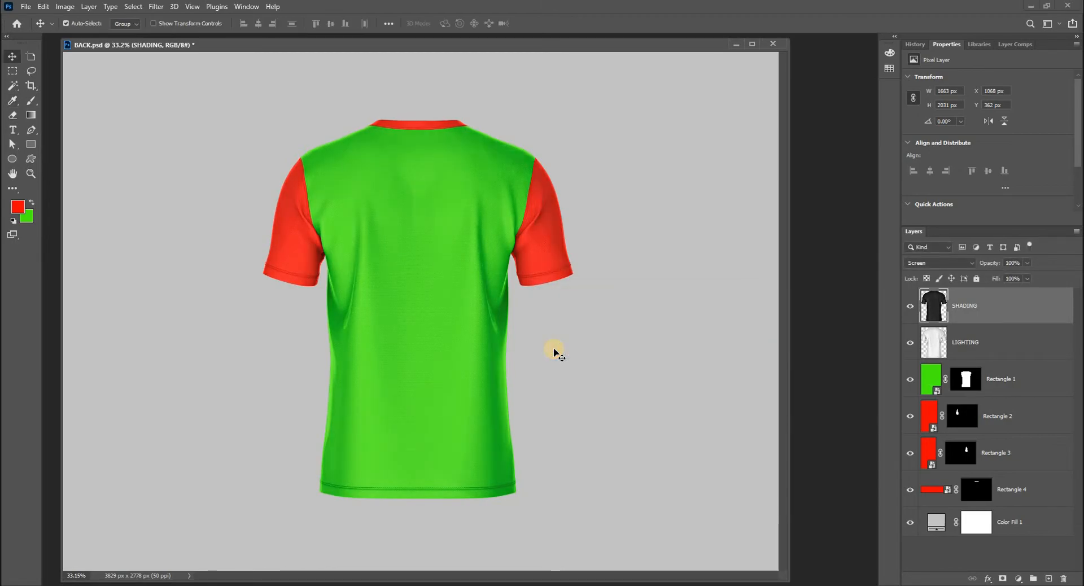
Try brightening the SHADING layer with a Curves point at input 101, output 192.
{"action": "key", "text": "ctrl+m"}
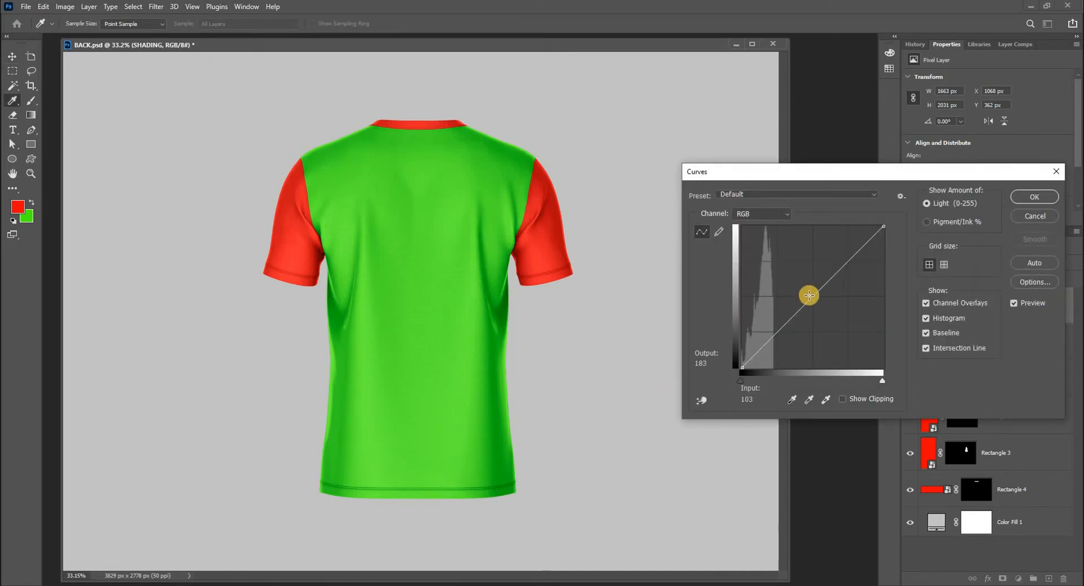
{"action": "left_click_drag", "start_coordinate": [816, 294], "coordinate": [833, 324]}
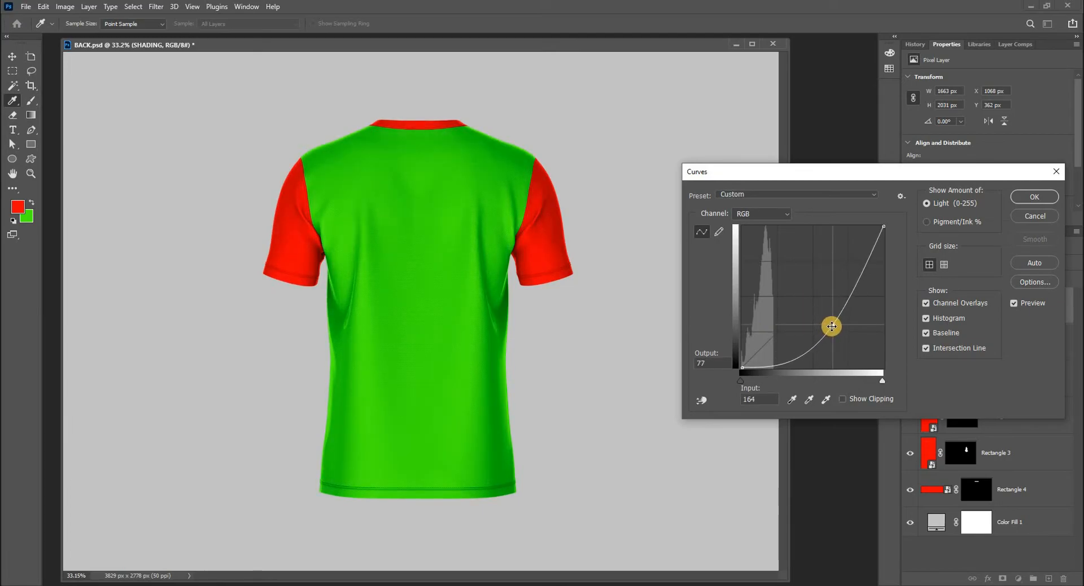
{"action": "left_click_drag", "start_coordinate": [833, 326], "coordinate": [799, 261]}
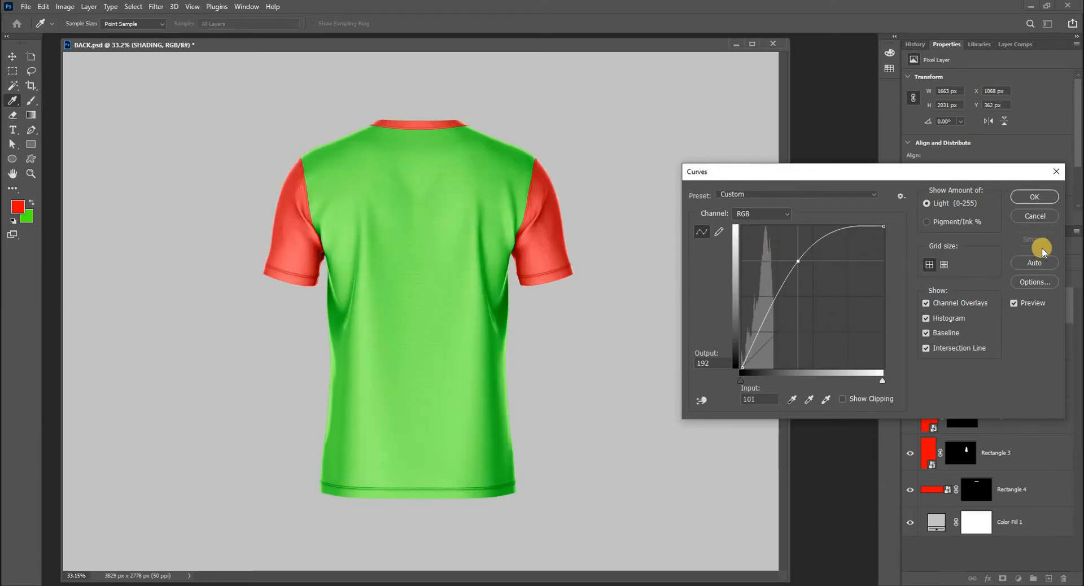
{"action": "left_click", "coordinate": [1035, 197]}
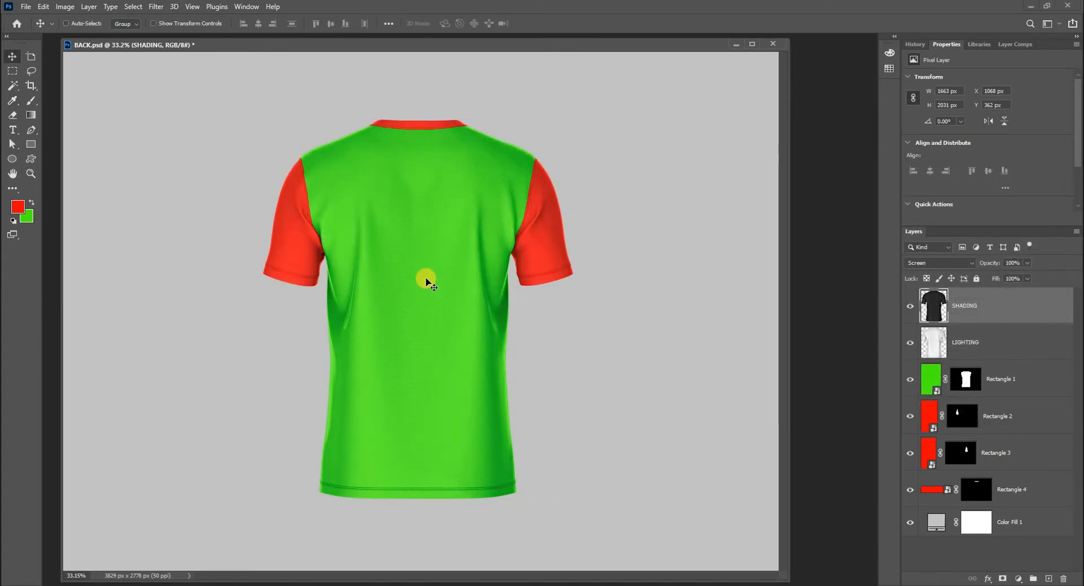
Return SHADING to Normal blend mode and apply Levels with input values 17, 0.34 and 51 and output values 6 and 206.
{"action": "key", "text": "shift+alt+n"}
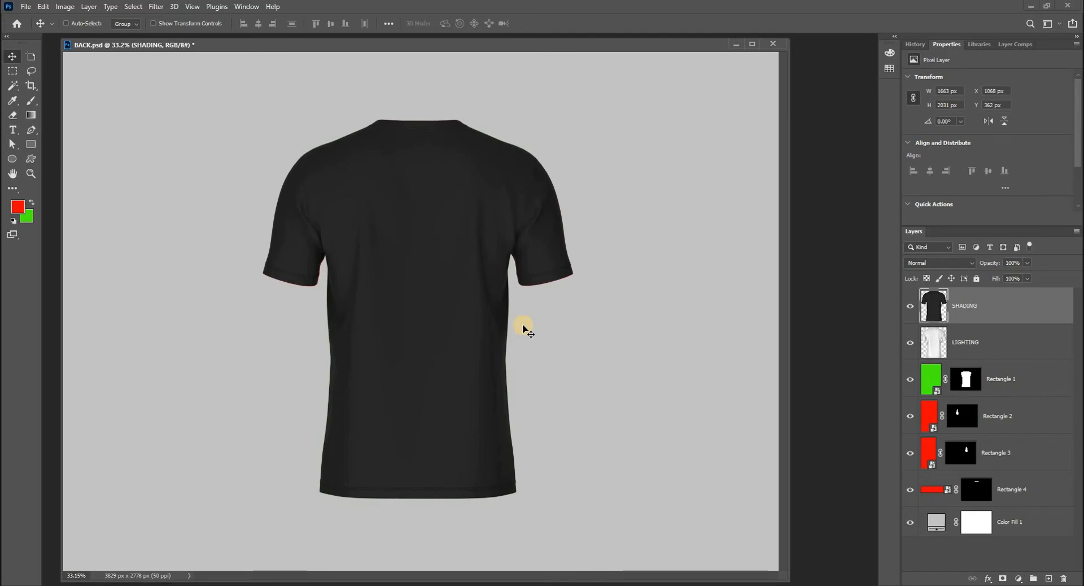
{"action": "key", "text": "ctrl+l"}
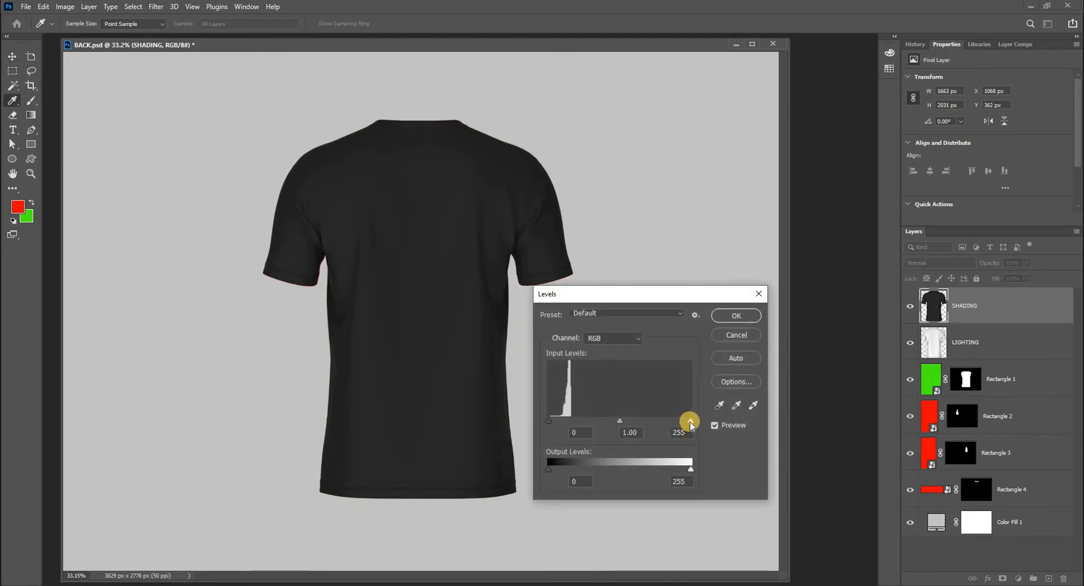
{"action": "left_click_drag", "start_coordinate": [690, 422], "coordinate": [562, 420]}
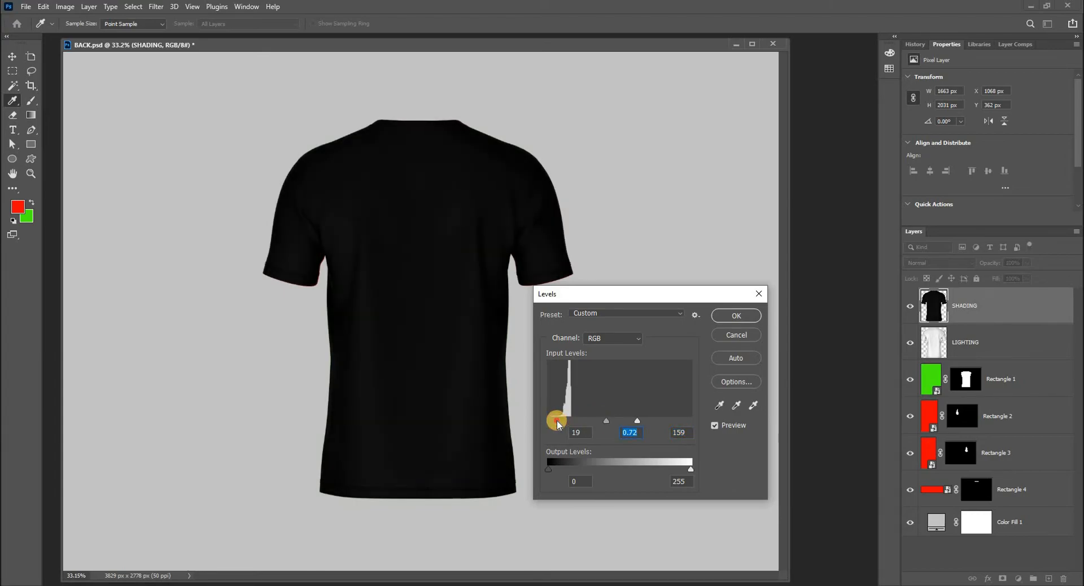
{"action": "left_click_drag", "start_coordinate": [635, 420], "coordinate": [611, 421]}
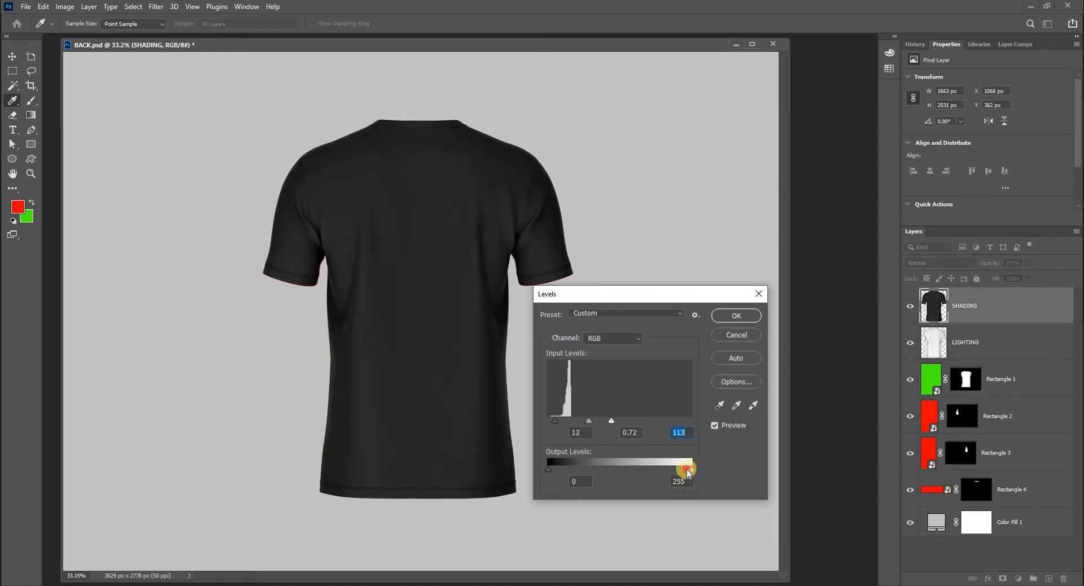
{"action": "left_click_drag", "start_coordinate": [687, 469], "coordinate": [663, 469]}
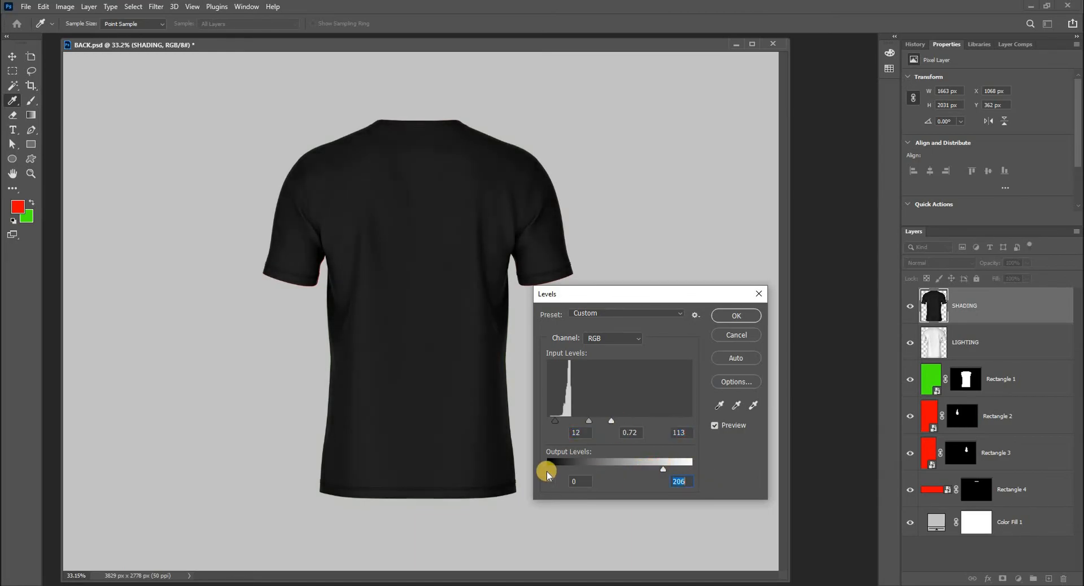
{"action": "mouse_move", "coordinate": [546, 471]}
{"action": "left_mouse_down"}
{"action": "mouse_move", "coordinate": [566, 468]}
{"action": "mouse_move", "coordinate": [551, 468]}
{"action": "left_mouse_up"}
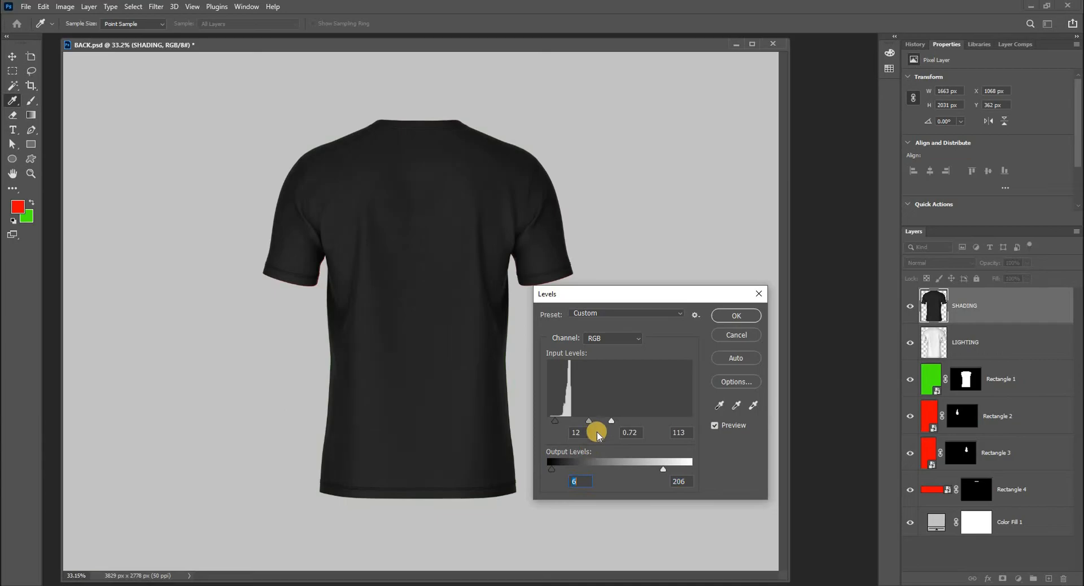
{"action": "left_click_drag", "start_coordinate": [610, 422], "coordinate": [581, 428]}
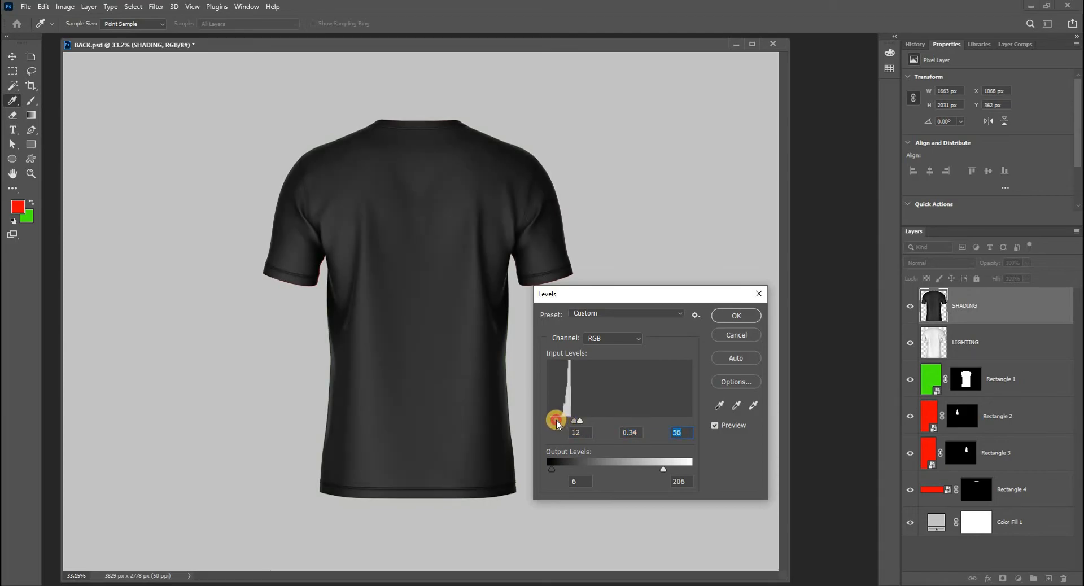
{"action": "left_click_drag", "start_coordinate": [557, 424], "coordinate": [578, 422]}
{"action": "left_click", "coordinate": [577, 421]}
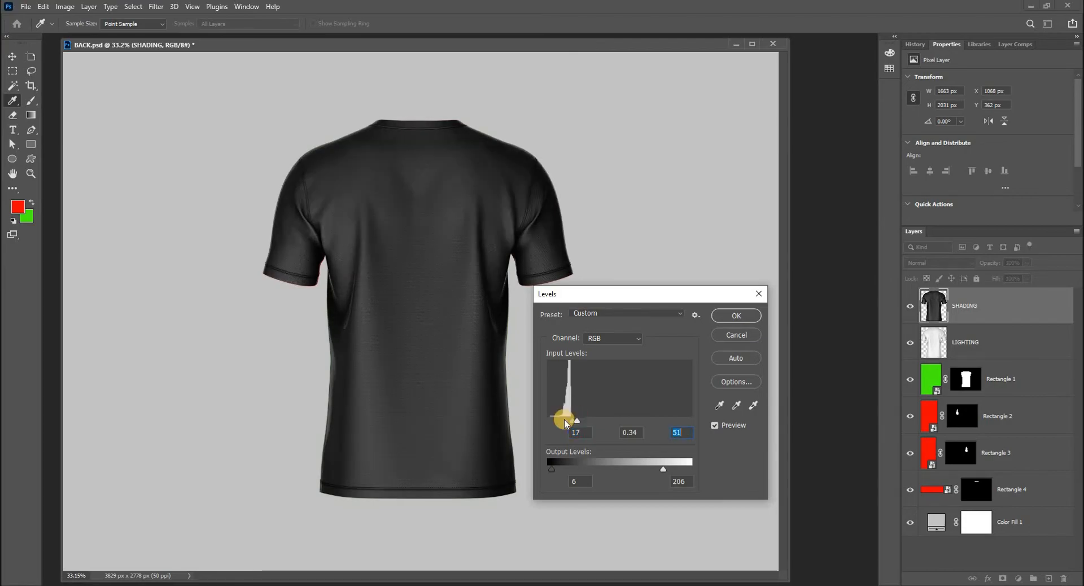
{"action": "left_click", "coordinate": [722, 314]}
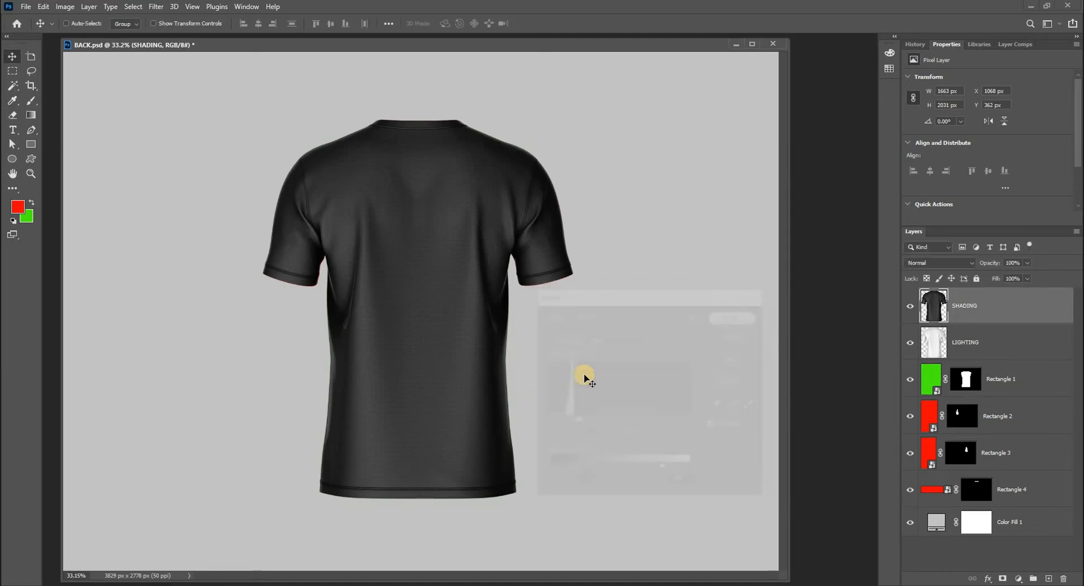
Set the blend mode of the SHADING layer to Screen.
{"action": "left_click", "coordinate": [939, 260]}
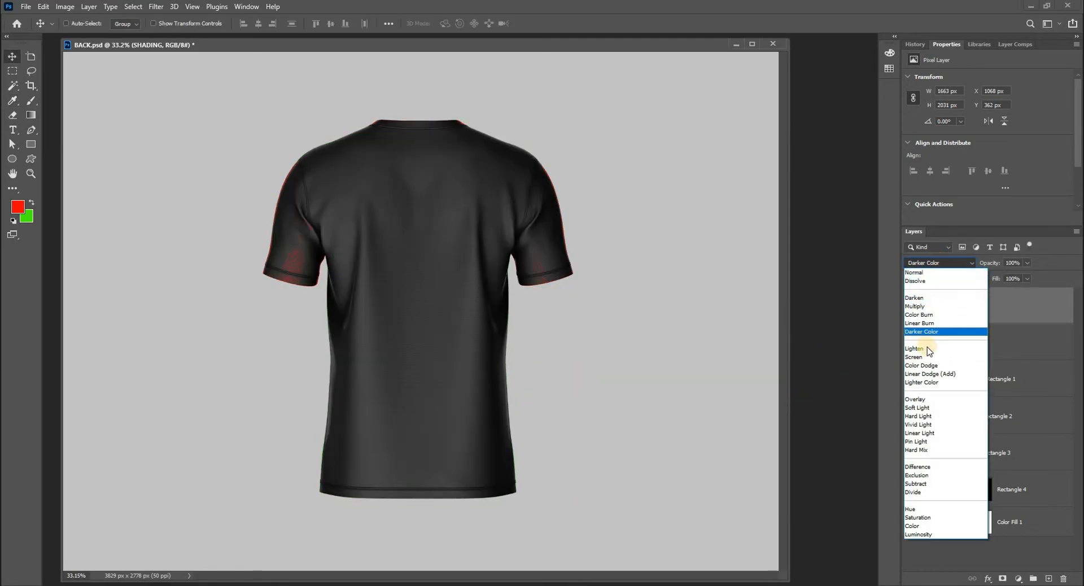
{"action": "left_click", "coordinate": [926, 358]}
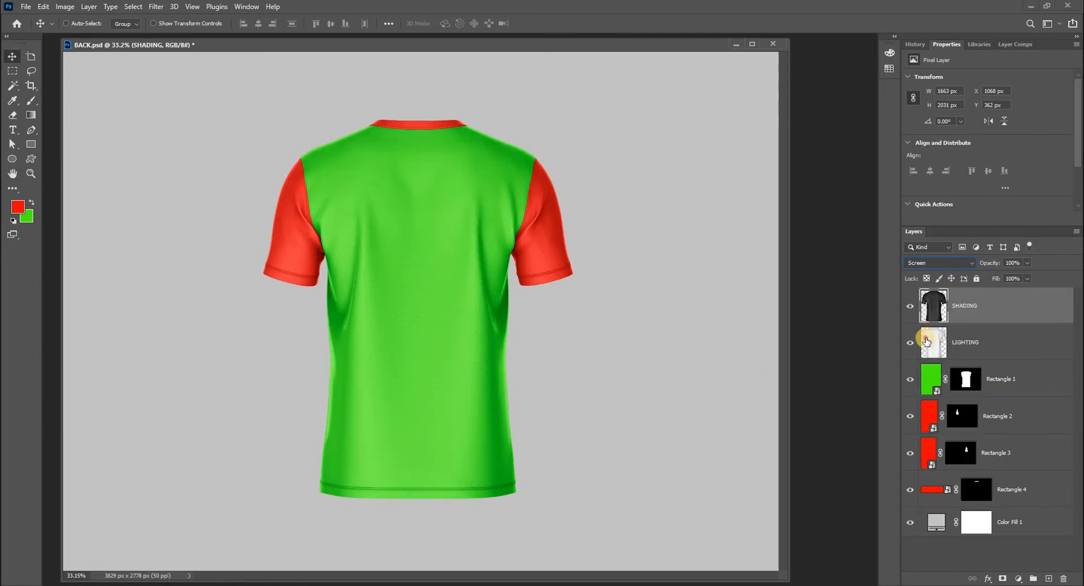
Select the LIGHTING layer and compare the shirt with the SHADING layer hidden and shown, leaving SHADING visible.
{"action": "left_click", "coordinate": [918, 339]}
{"action": "left_click", "coordinate": [910, 306]}
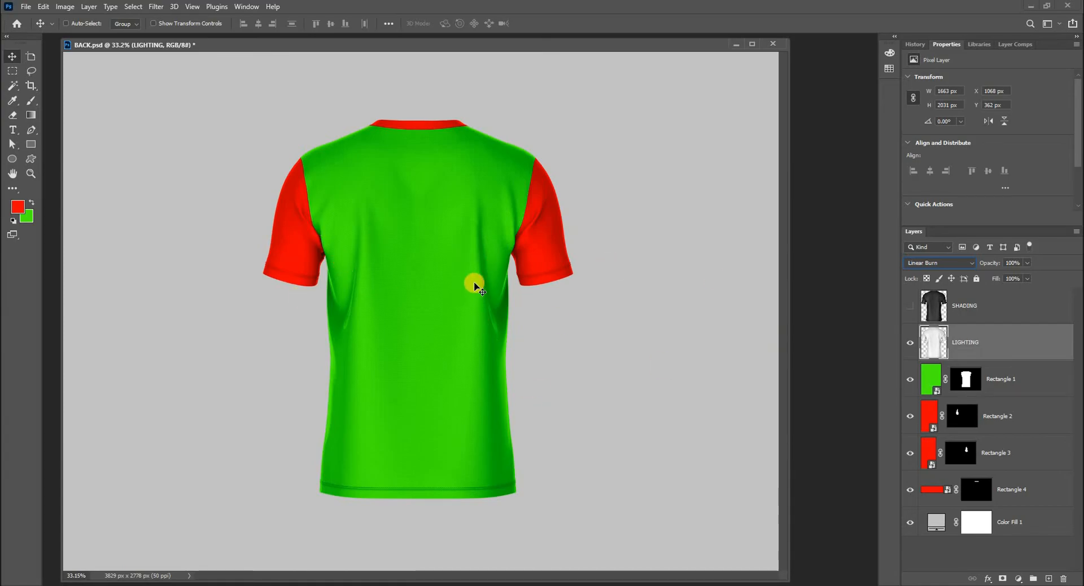
{"action": "left_click", "coordinate": [909, 312]}
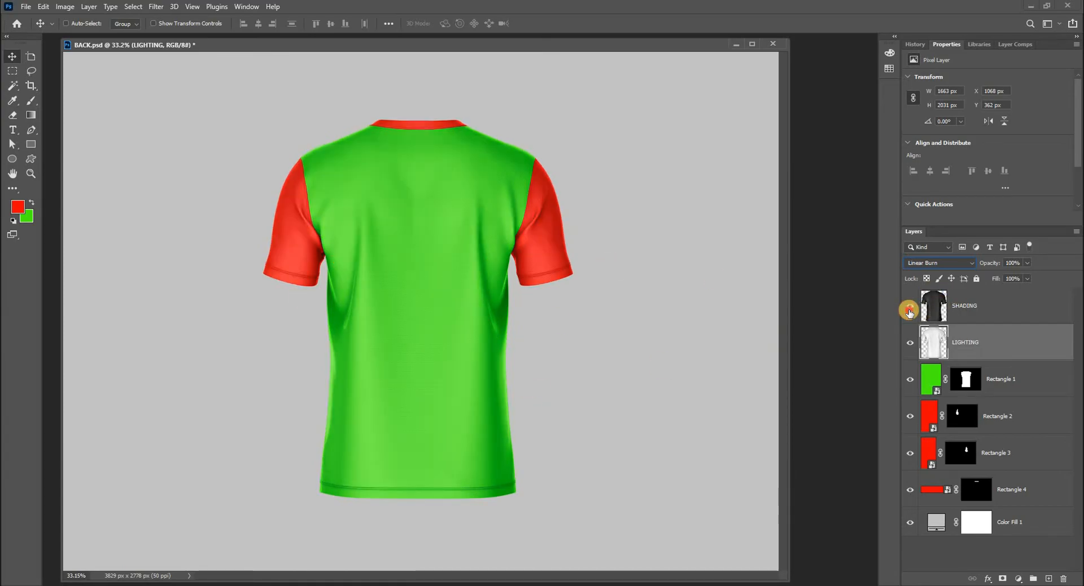
{"action": "left_click", "coordinate": [909, 312]}
{"action": "left_click", "coordinate": [909, 311]}
{"action": "left_click", "coordinate": [909, 311]}
{"action": "left_click", "coordinate": [909, 312]}
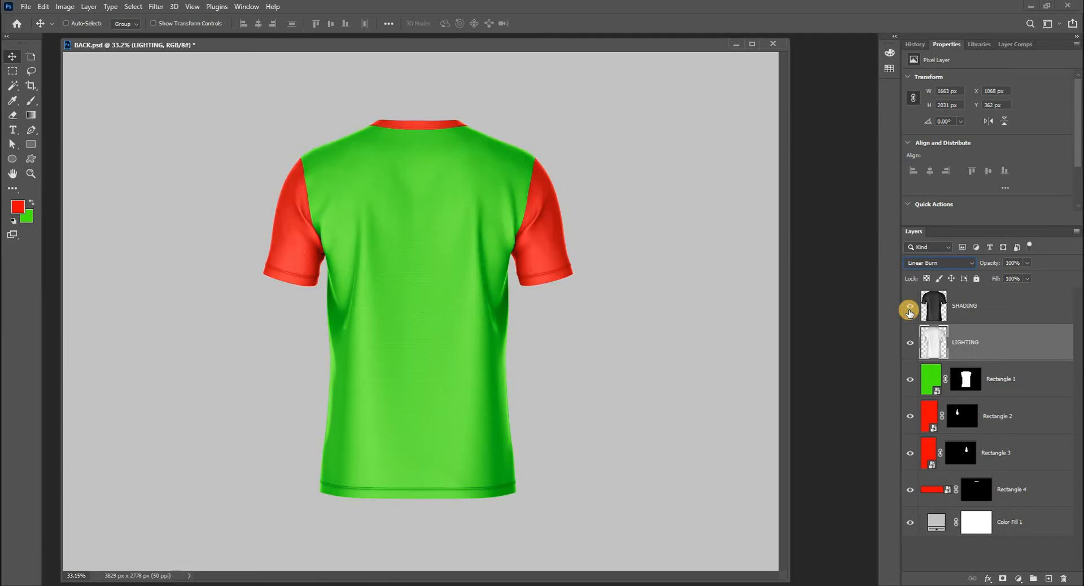
{"action": "left_click", "coordinate": [909, 311]}
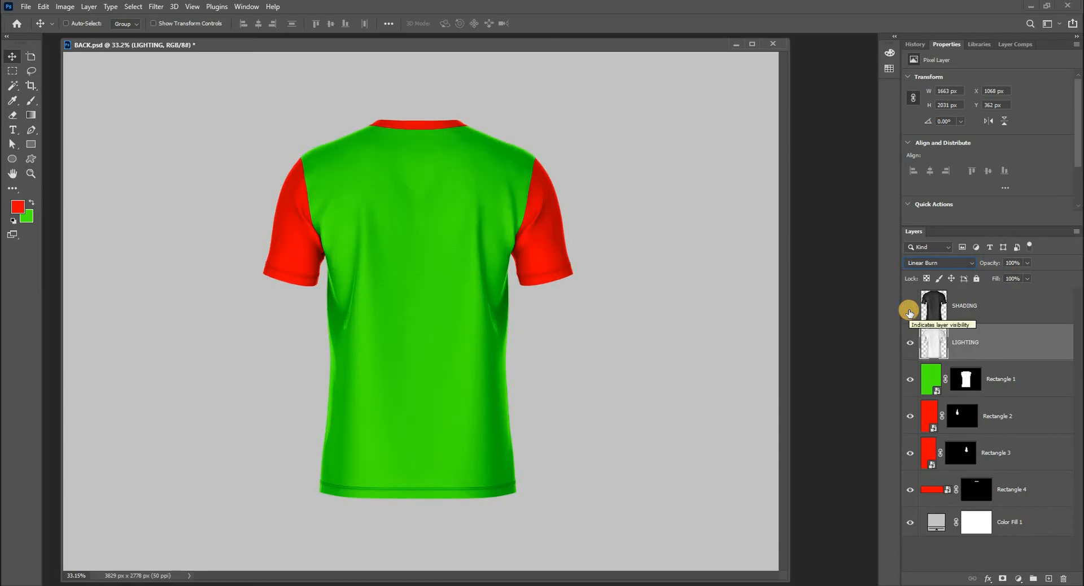
{"action": "left_click", "coordinate": [909, 309]}
Try strengthening the highlights by duplicating the SHADING layer three times.
{"action": "left_click", "coordinate": [932, 302]}
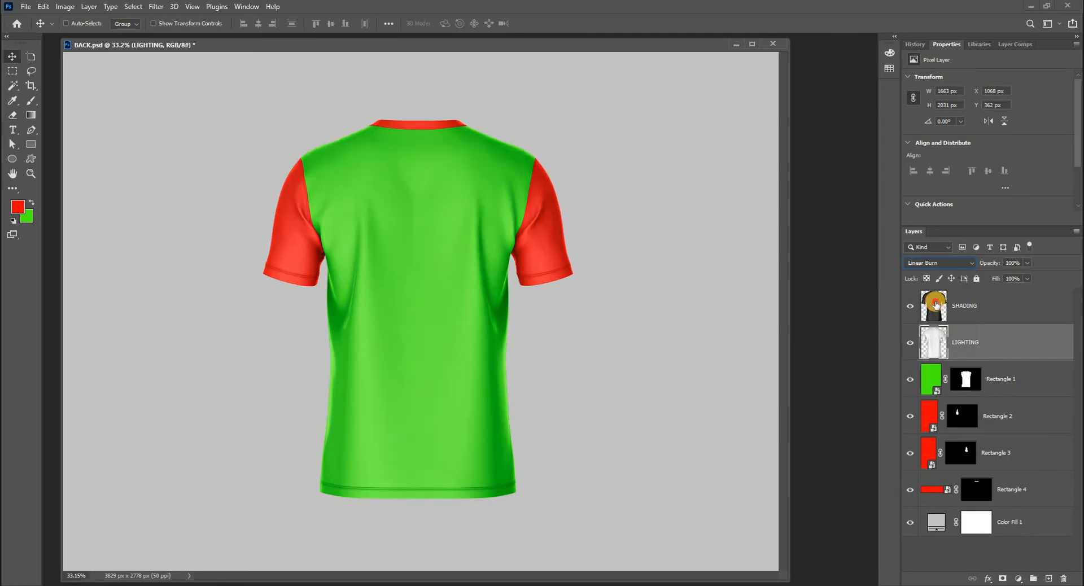
{"action": "key", "text": "ctrl+j"}
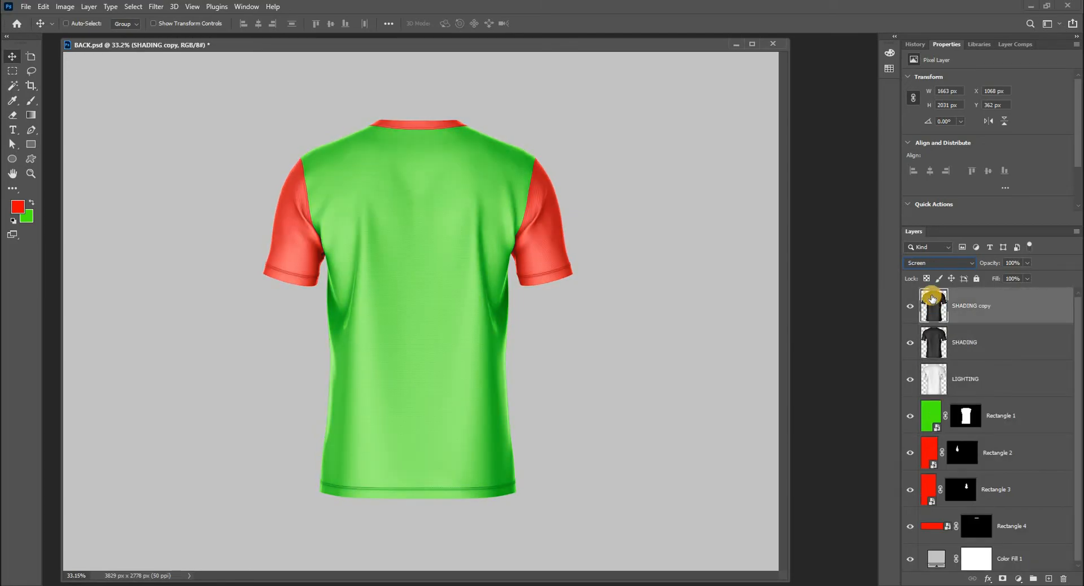
{"action": "key", "text": "ctrl+j"}
{"action": "key", "text": "ctrl+j"}
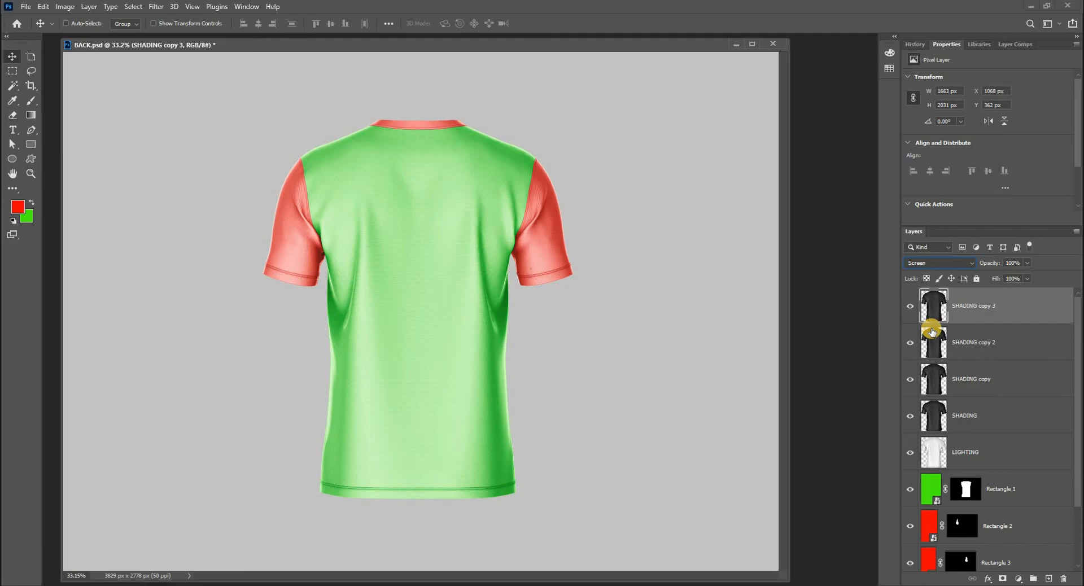
{"action": "key", "text": "ctrl+z"}
{"action": "key", "text": "ctrl+z"}
{"action": "key", "text": "ctrl+z"}
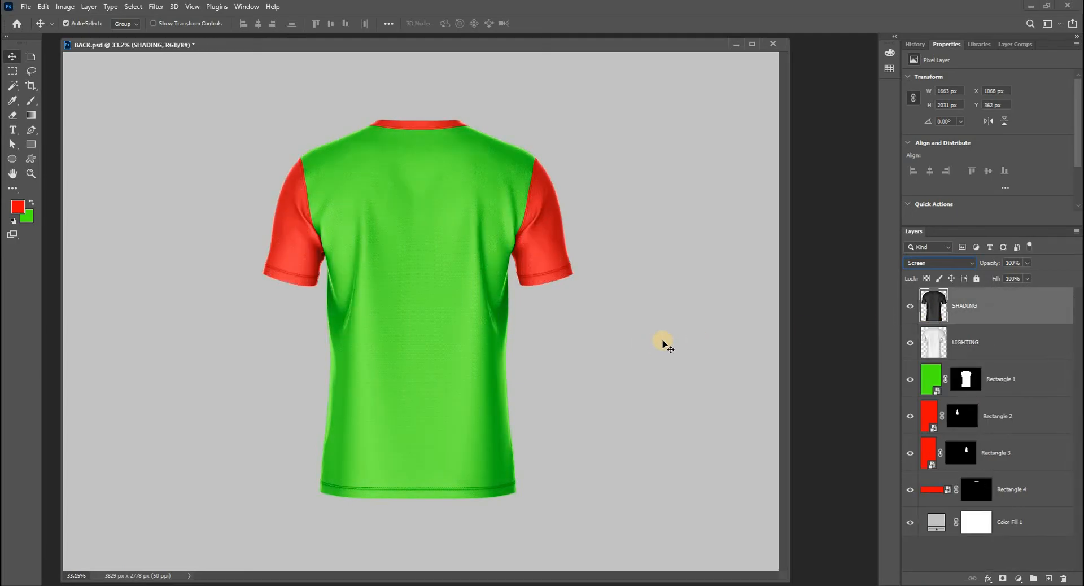
Toggle the visibility of the single SHADING layer to check its effect on the shirt's highlights.
{"action": "left_click", "coordinate": [910, 307]}
{"action": "left_click", "coordinate": [910, 307]}
{"action": "left_click", "coordinate": [910, 307]}
{"action": "left_click", "coordinate": [910, 308]}
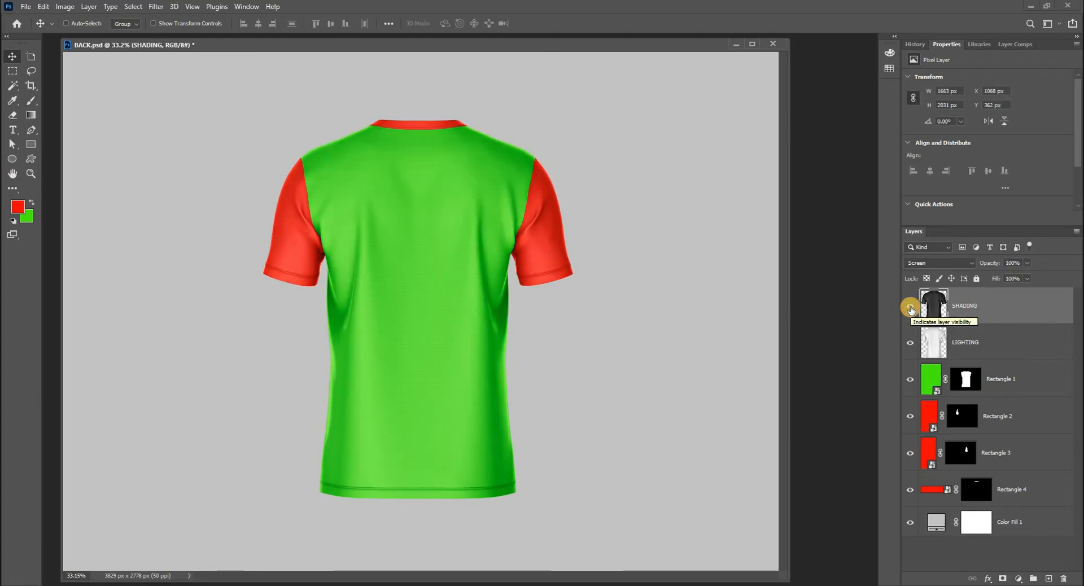
{"action": "left_click", "coordinate": [910, 307]}
{"action": "left_click", "coordinate": [910, 307]}
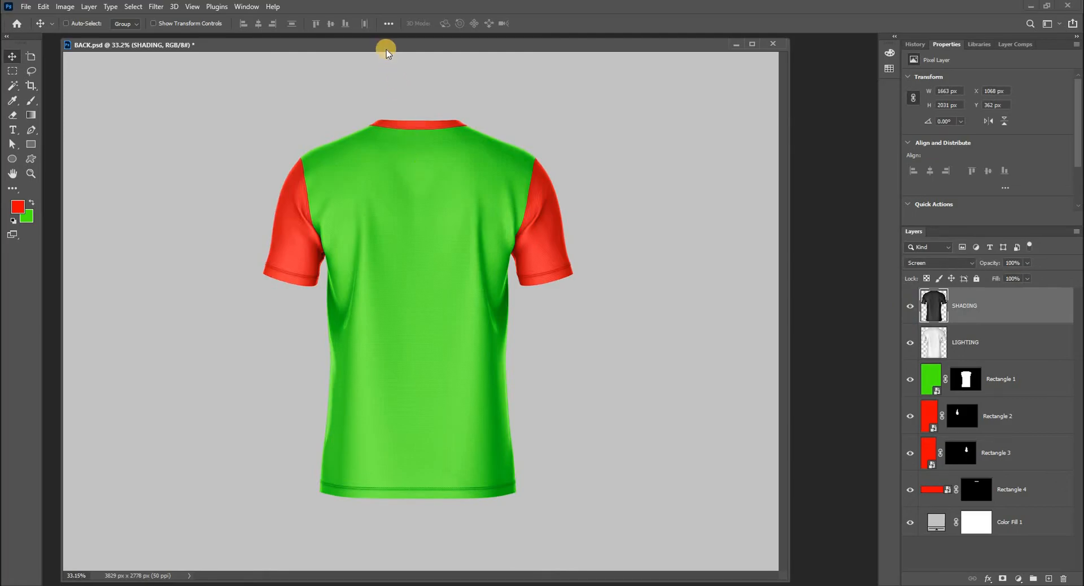
Switch to how to make mockup in photoshop.tif and compare its shirt with the Rectangle 1 design hidden and shown.
{"action": "left_click_drag", "start_coordinate": [395, 44], "coordinate": [409, 44]}
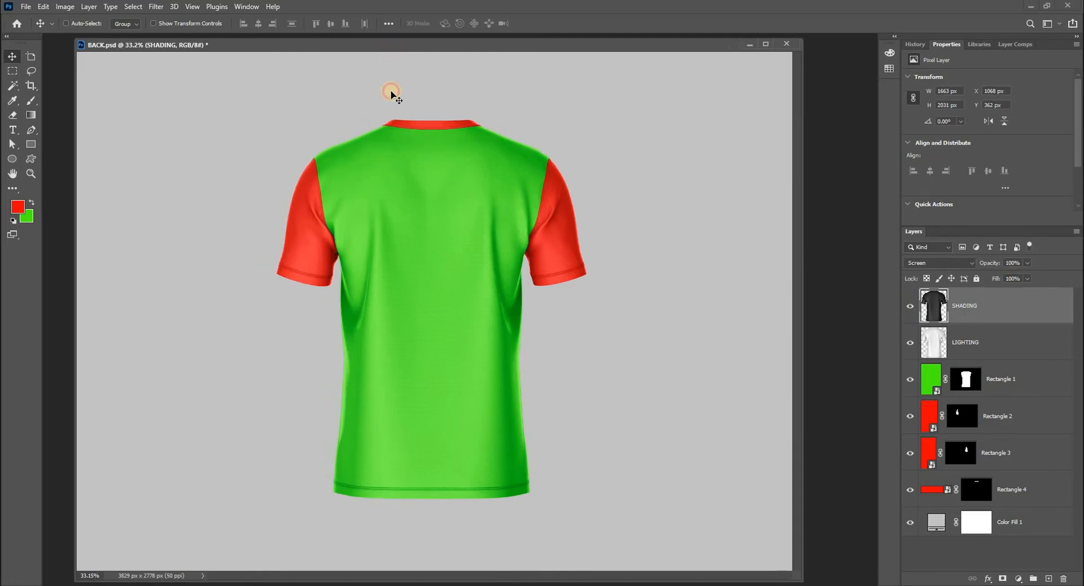
{"action": "left_click", "coordinate": [246, 7]}
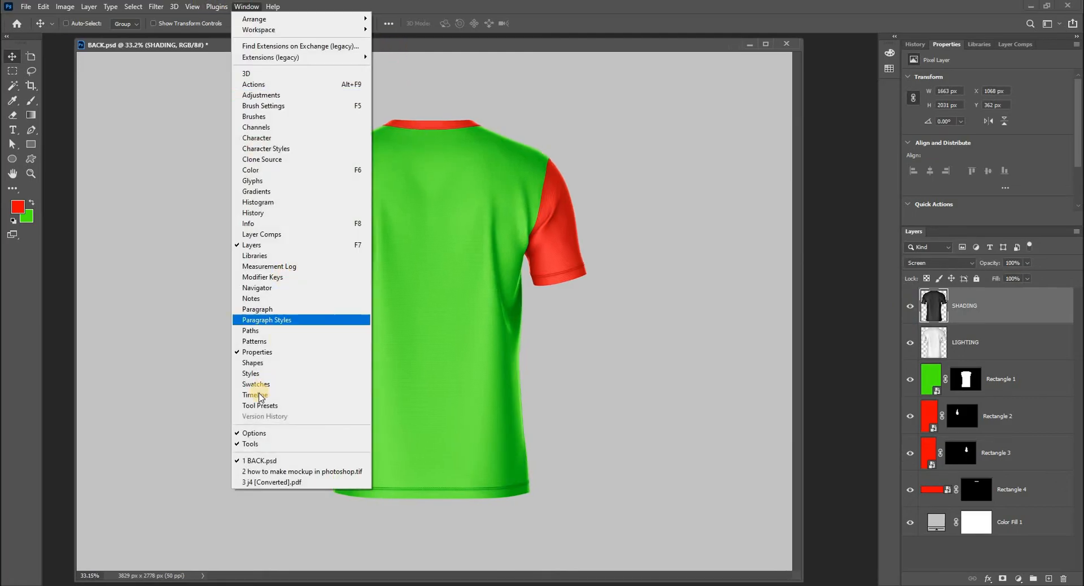
{"action": "left_click", "coordinate": [277, 471]}
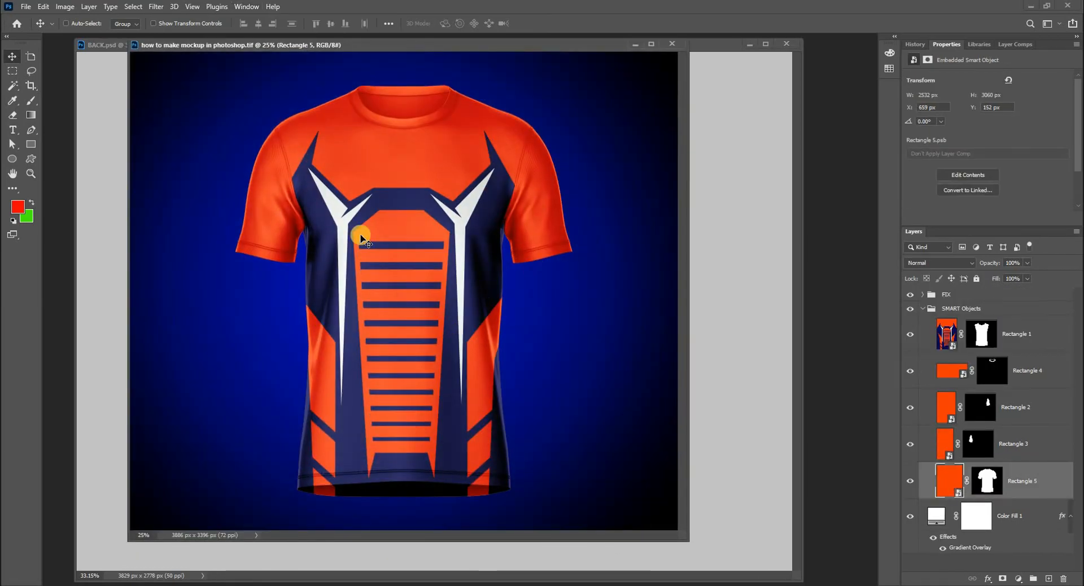
{"action": "left_click", "coordinate": [909, 334]}
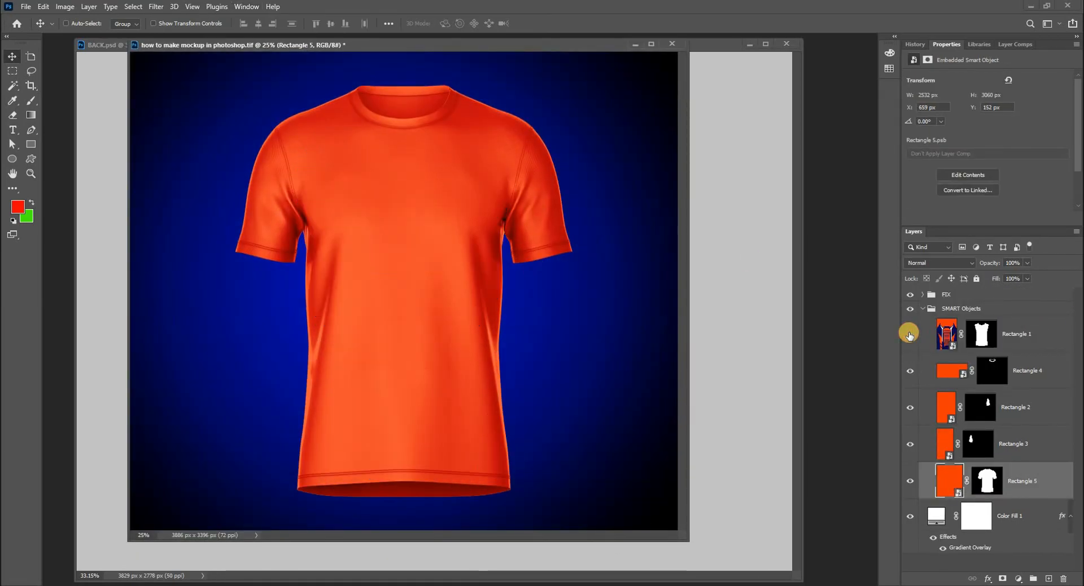
{"action": "left_click", "coordinate": [910, 334]}
Bring up the j4 [Converted].pdf artwork beside the mockup, minimize the TIF document and return to BACK.psd.
{"action": "key", "text": "ctrl+Tab"}
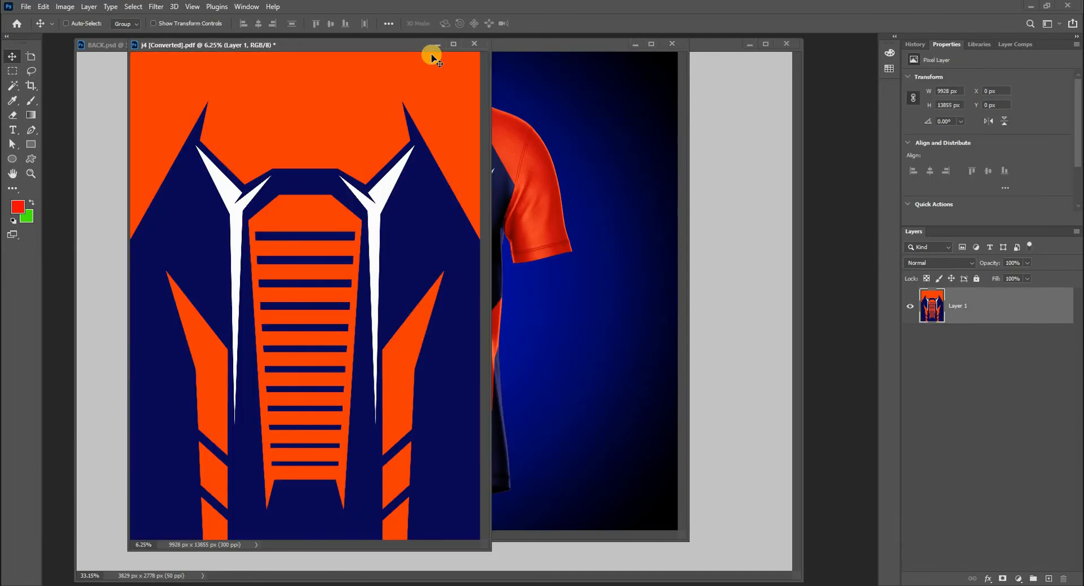
{"action": "left_click_drag", "start_coordinate": [431, 44], "coordinate": [747, 100]}
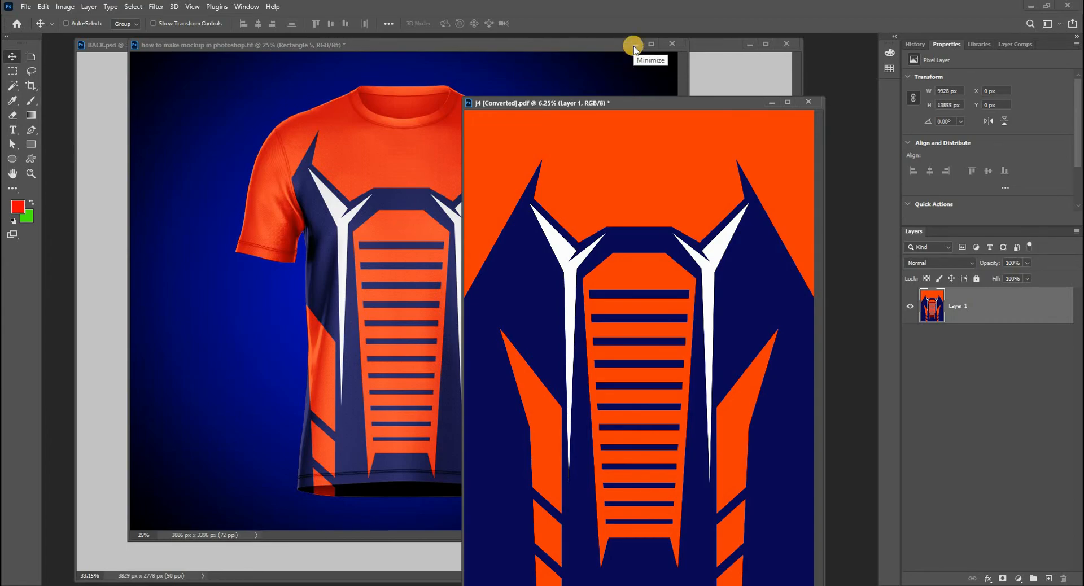
{"action": "left_click", "coordinate": [633, 44]}
{"action": "left_click", "coordinate": [414, 49]}
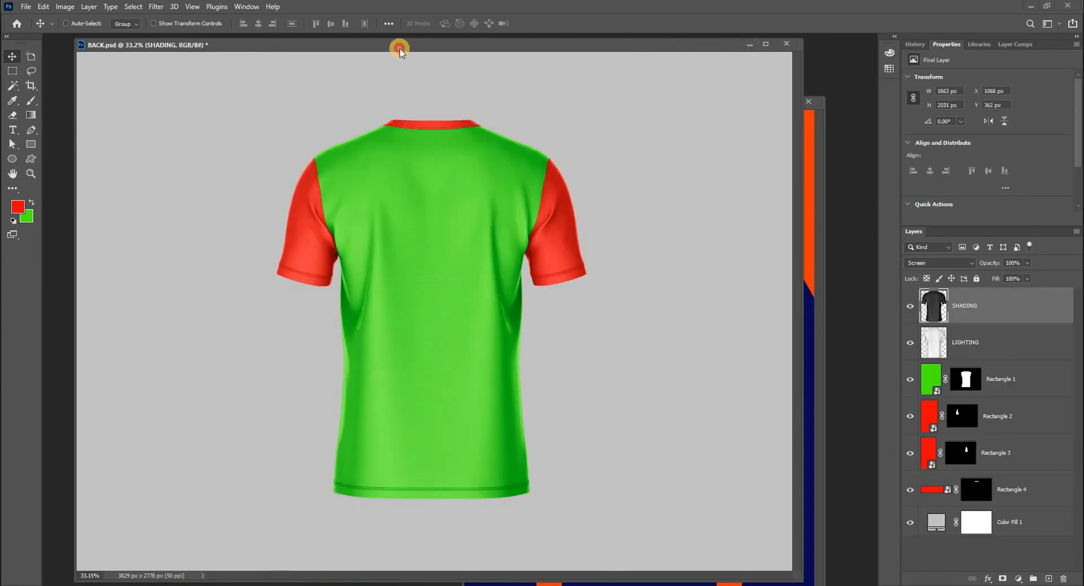
{"action": "left_click_drag", "start_coordinate": [401, 47], "coordinate": [388, 52]}
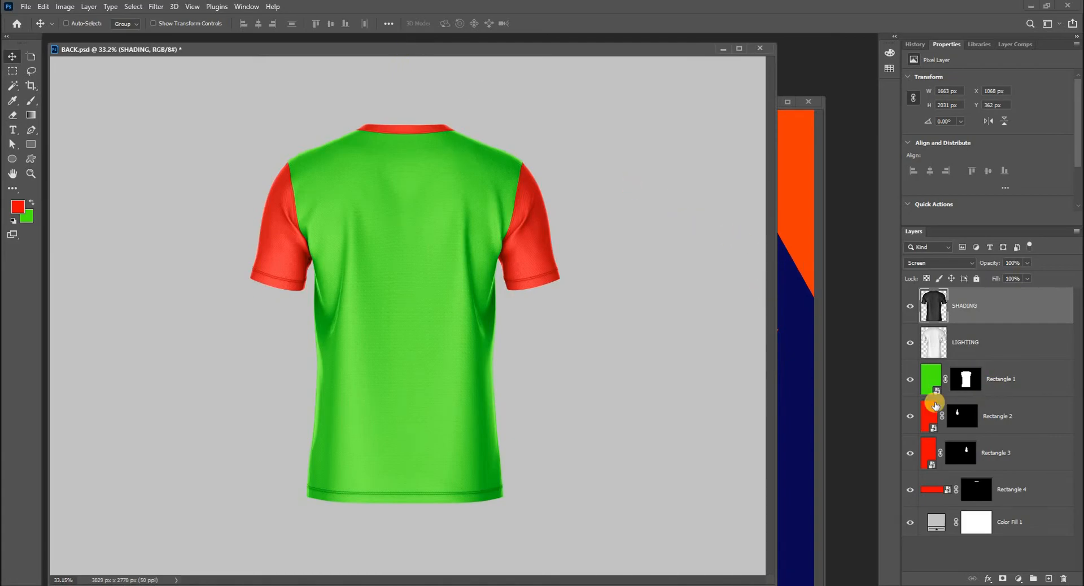
Open the contents of BACK.psd's Rectangle 1 smart object and copy the j4 [Converted].pdf artwork into it.
{"action": "left_click", "coordinate": [930, 383]}
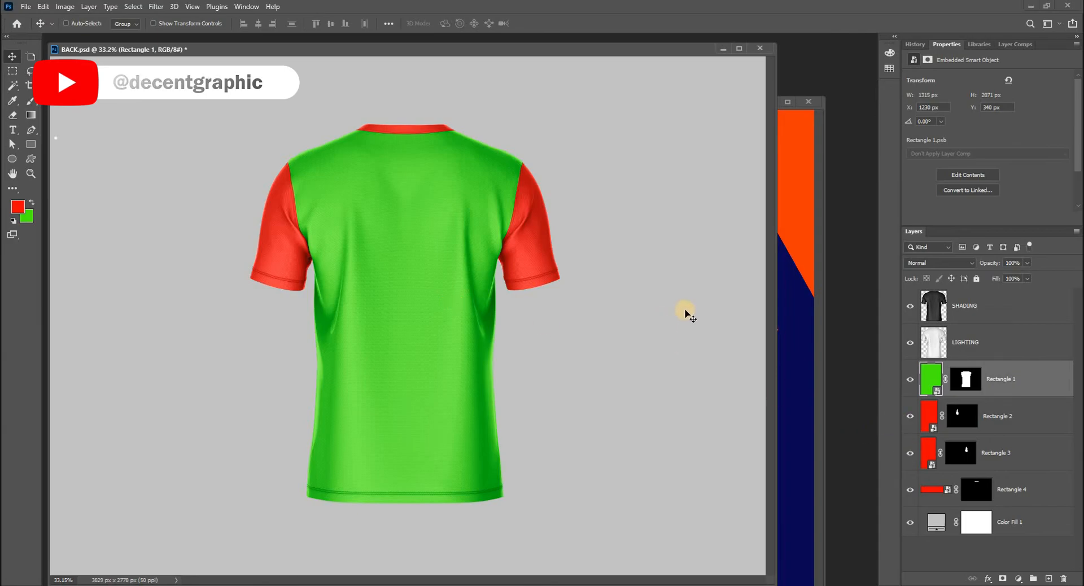
{"action": "left_click", "coordinate": [785, 307]}
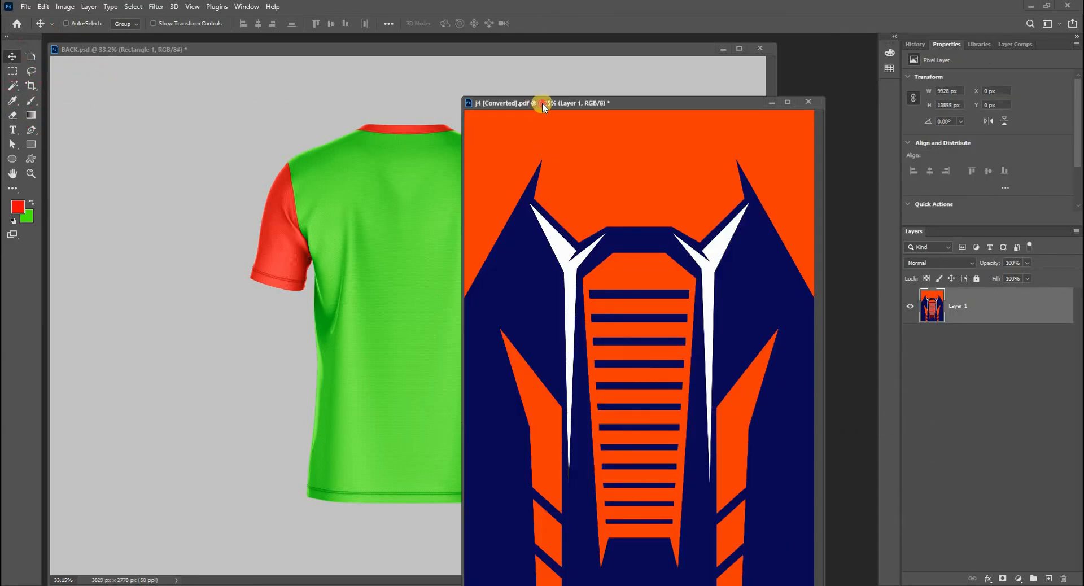
{"action": "left_click_drag", "start_coordinate": [542, 103], "coordinate": [563, 98]}
{"action": "left_click", "coordinate": [513, 53]}
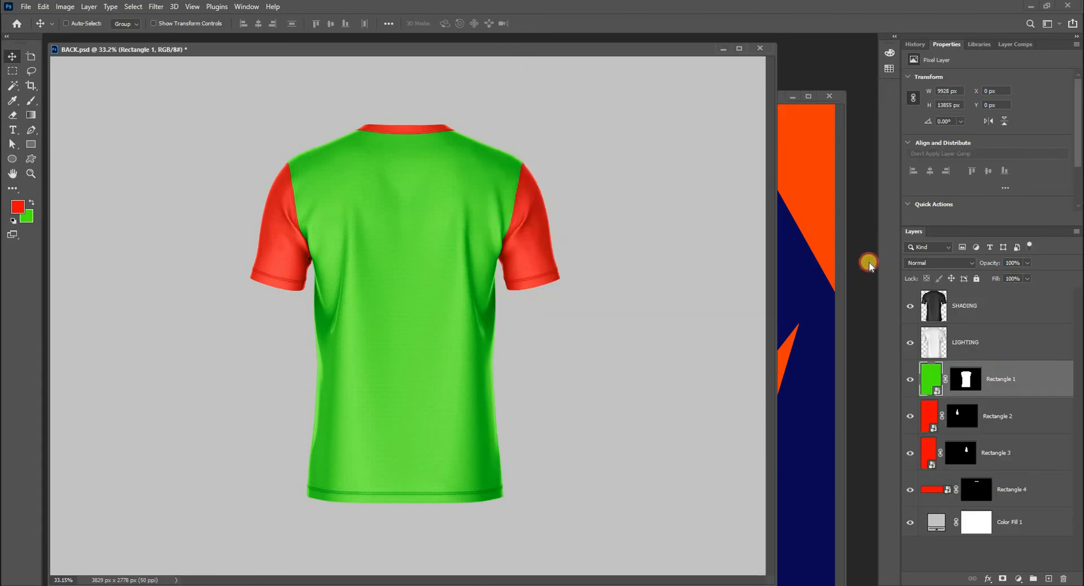
{"action": "double_click", "coordinate": [931, 380]}
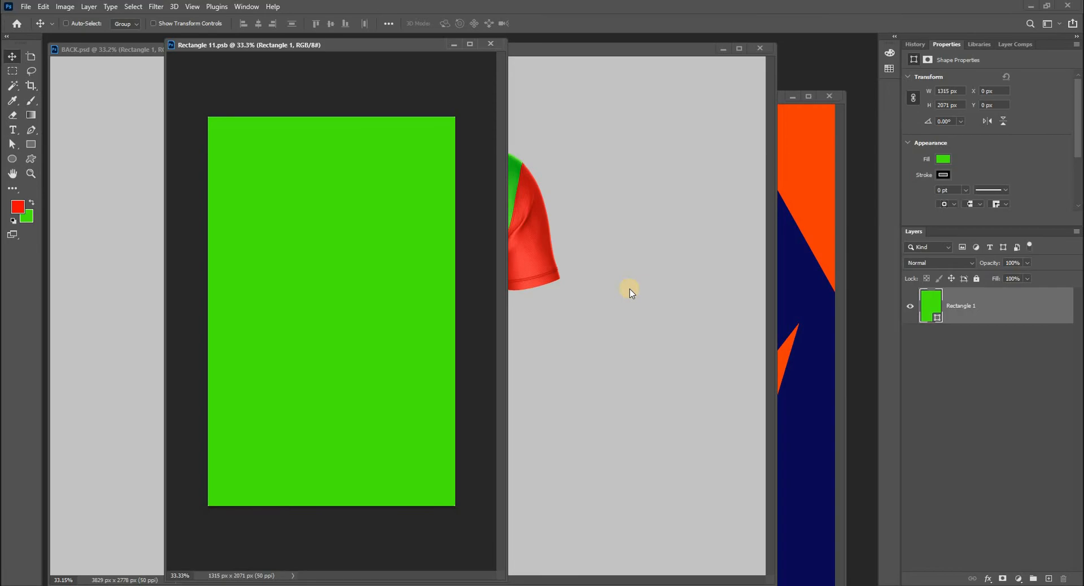
{"action": "left_click", "coordinate": [805, 293]}
{"action": "left_click_drag", "start_coordinate": [677, 340], "coordinate": [323, 340]}
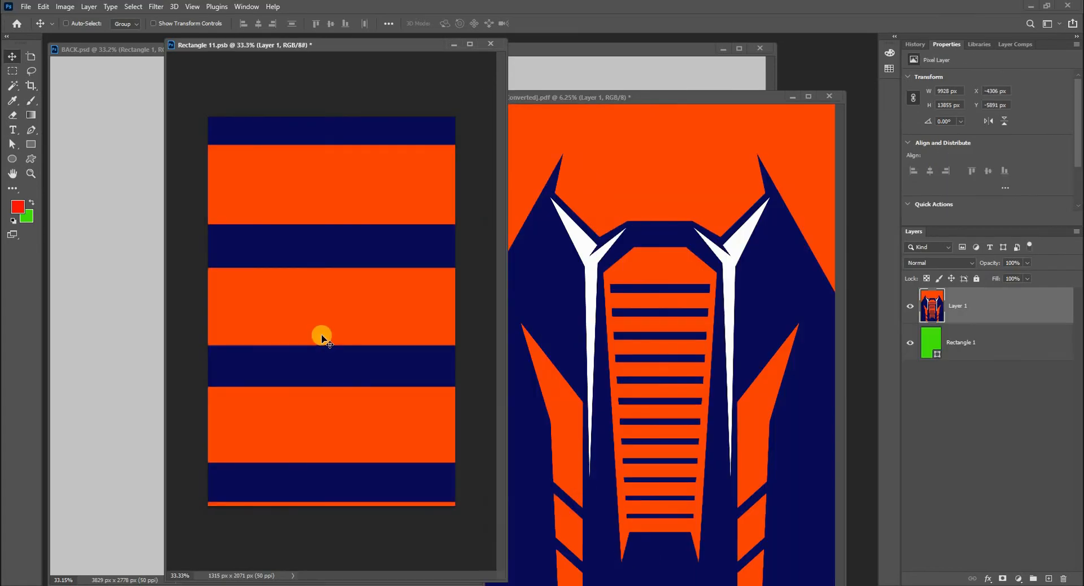
Scale the copied artwork to about 14.96% so it fills the height of the smart object's canvas.
{"action": "key", "text": "ctrl+minus"}
{"action": "key", "text": "ctrl+minus"}
{"action": "key", "text": "ctrl+minus"}
{"action": "key", "text": "ctrl+minus"}
{"action": "key", "text": "ctrl+t"}
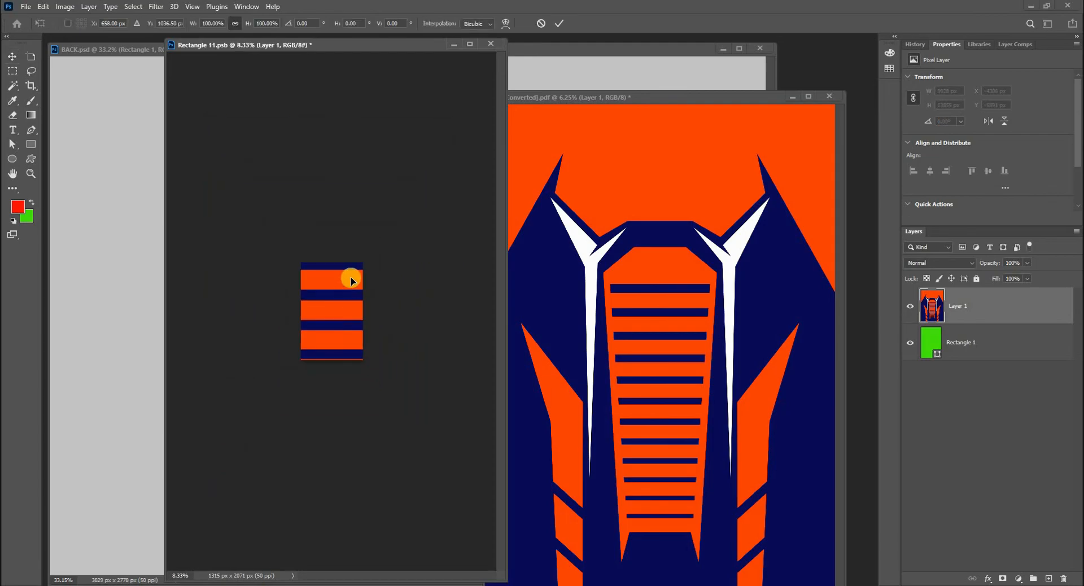
{"action": "key", "text": "ctrl+minus"}
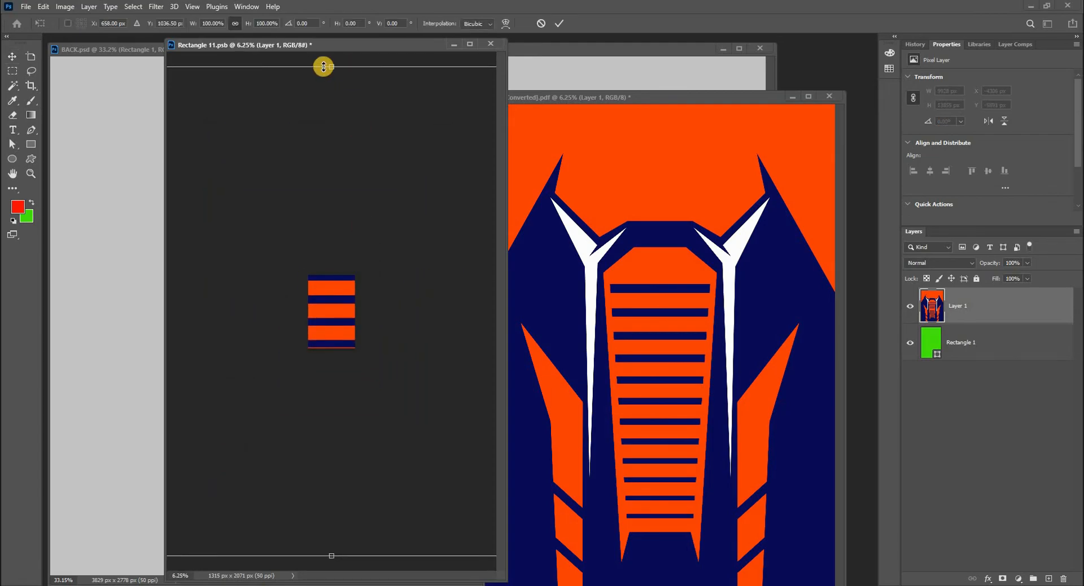
{"action": "left_click_drag", "start_coordinate": [331, 68], "coordinate": [336, 276]}
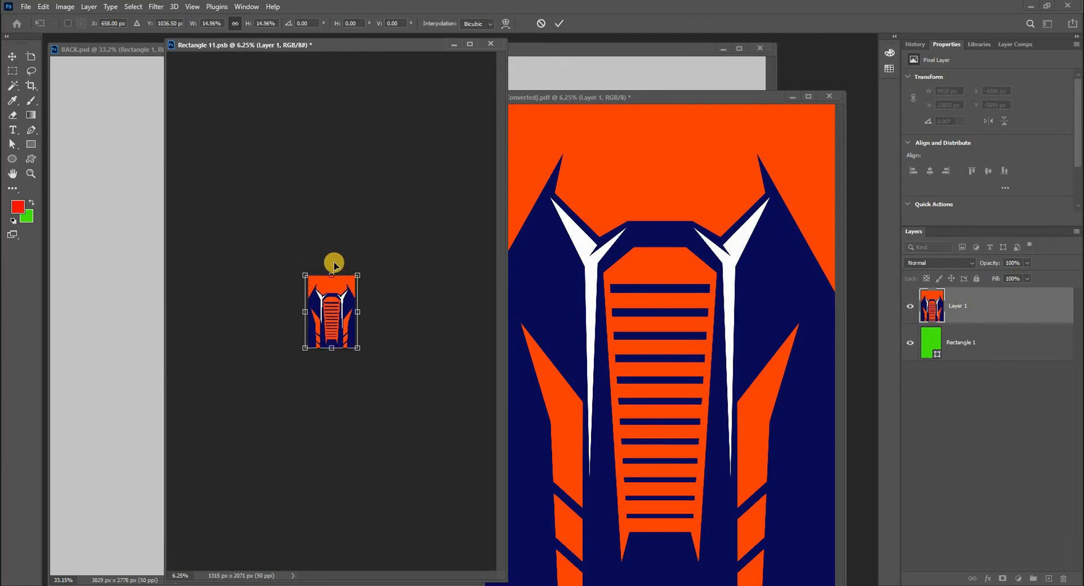
{"action": "key", "text": "ctrl+plus"}
{"action": "key", "text": "ctrl+plus"}
{"action": "key", "text": "ctrl+plus"}
{"action": "key", "text": "ctrl+plus"}
{"action": "key", "text": "ctrl+plus"}
{"action": "key", "text": "ctrl+plus"}
{"action": "key", "text": "ctrl+minus"}
{"action": "mouse_move", "coordinate": [355, 113]}
{"action": "left_mouse_down"}
{"action": "mouse_move", "coordinate": [357, 88]}
{"action": "mouse_move", "coordinate": [339, 216]}
{"action": "mouse_move", "coordinate": [336, 109]}
{"action": "mouse_move", "coordinate": [355, 113]}
{"action": "left_mouse_up"}
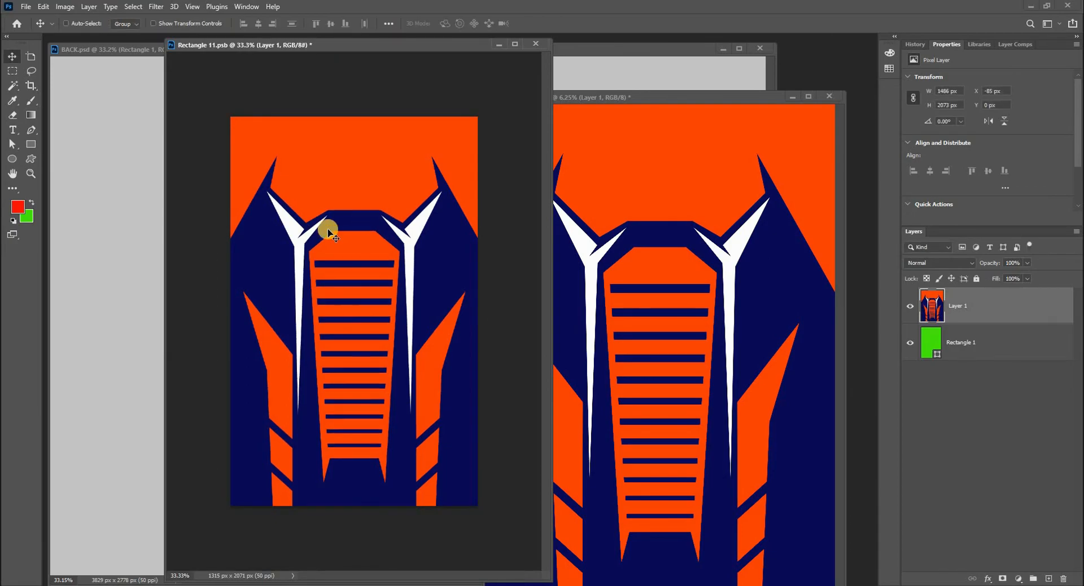
Swap the foreground and background colors, fill the Rectangle 1 shape with red, and reselect the artwork layer.
{"action": "key", "text": "x"}
{"action": "left_click", "coordinate": [969, 348]}
{"action": "key", "text": "ctrl+BackSpace"}
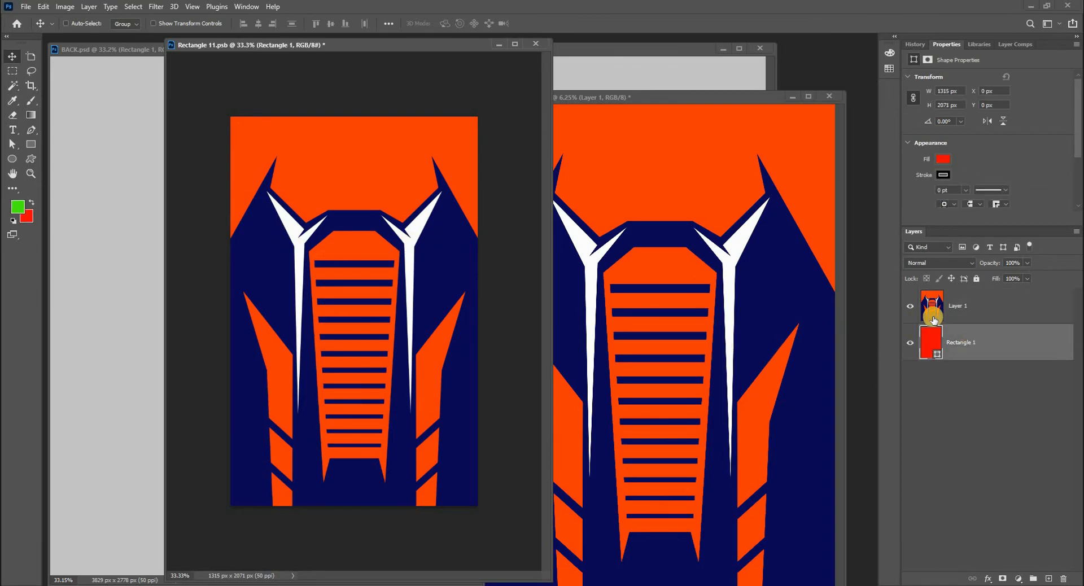
{"action": "left_click", "coordinate": [948, 294]}
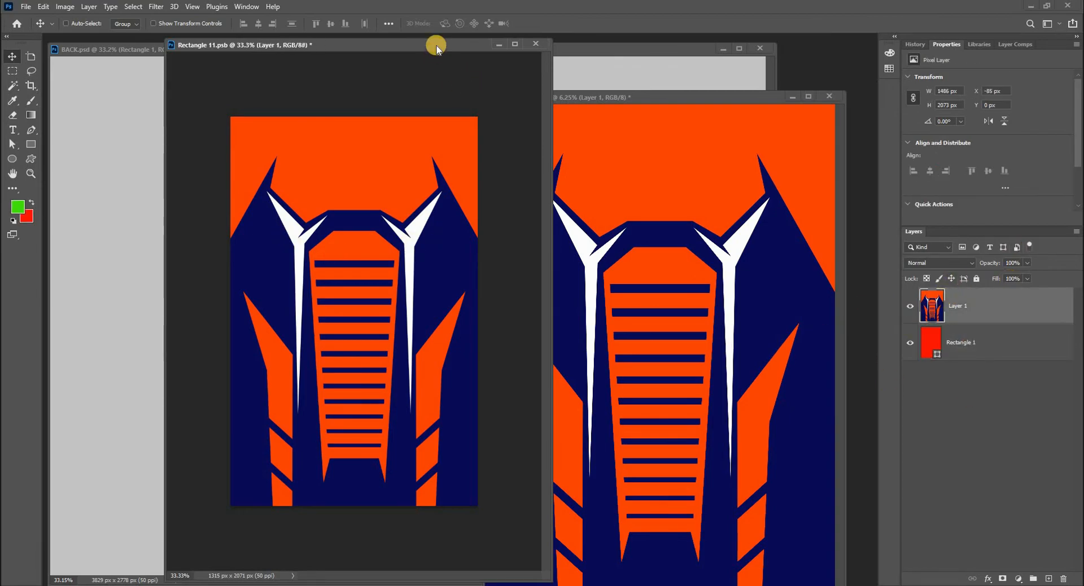
Save the Rectangle 1 smart object's contents and move its window aside to reveal the updated shirt mockup.
{"action": "left_click_drag", "start_coordinate": [435, 147], "coordinate": [428, 194]}
{"action": "key", "text": "ctrl+s"}
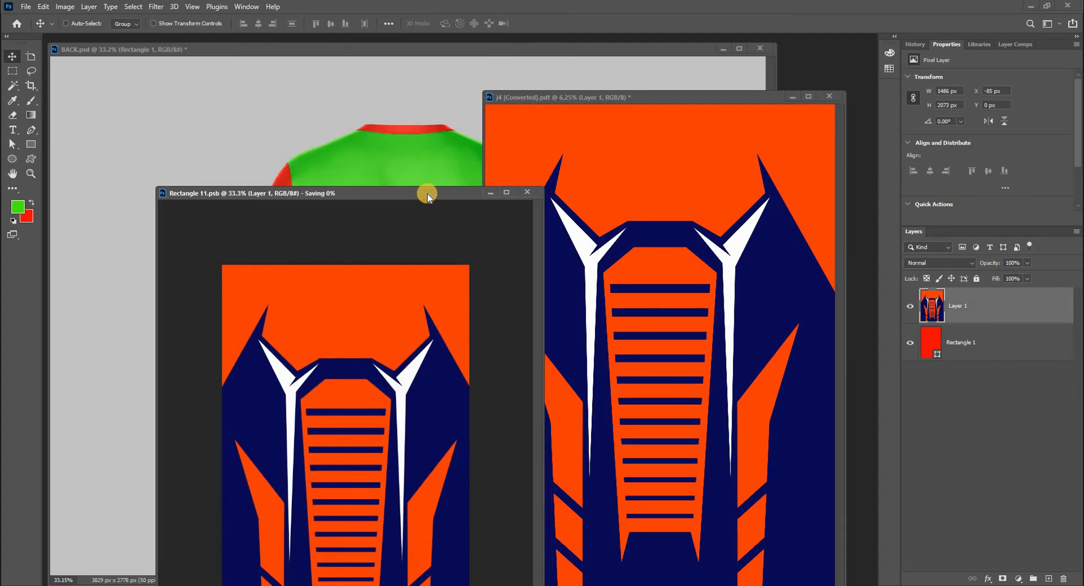
{"action": "left_click_drag", "start_coordinate": [330, 194], "coordinate": [676, 320]}
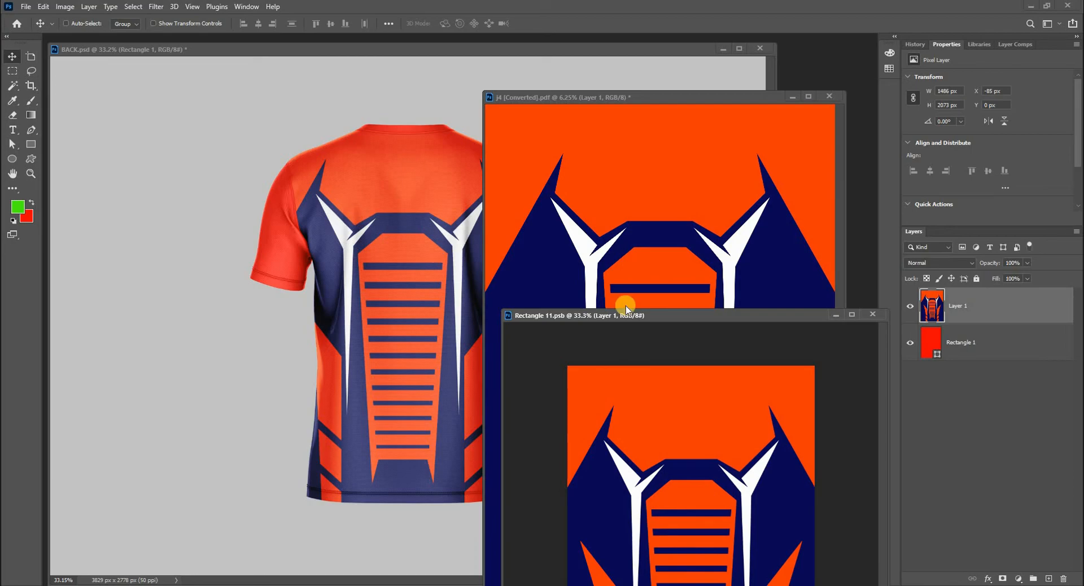
{"action": "left_click_drag", "start_coordinate": [801, 320], "coordinate": [513, 265]}
{"action": "key", "text": "ctrl+s"}
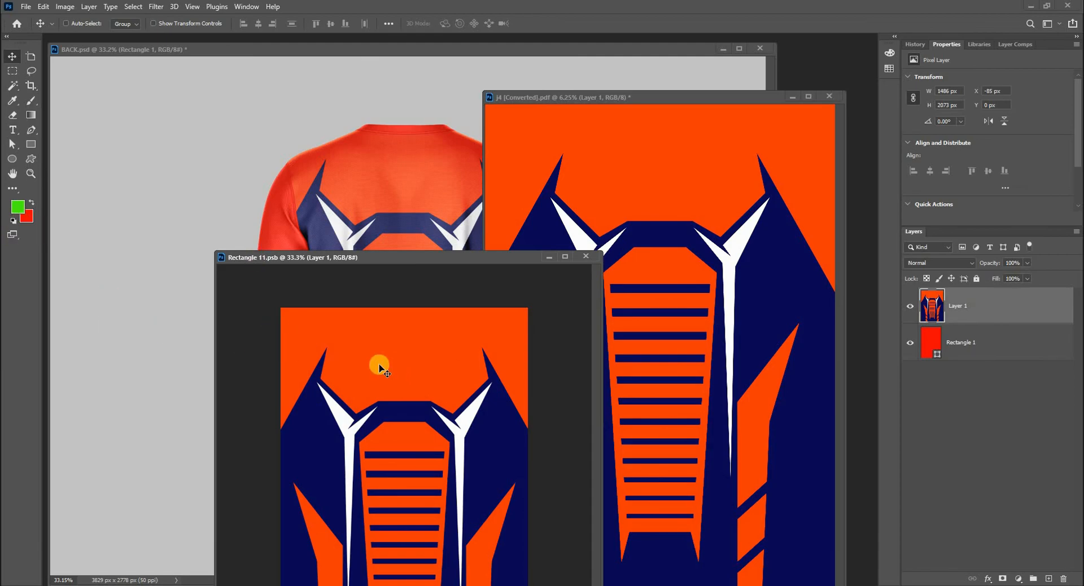
Set the background color to the jersey artwork's orange, fe3700, by sampling it from the Rectangle 1 smart object's canvas.
{"action": "left_click", "coordinate": [26, 219]}
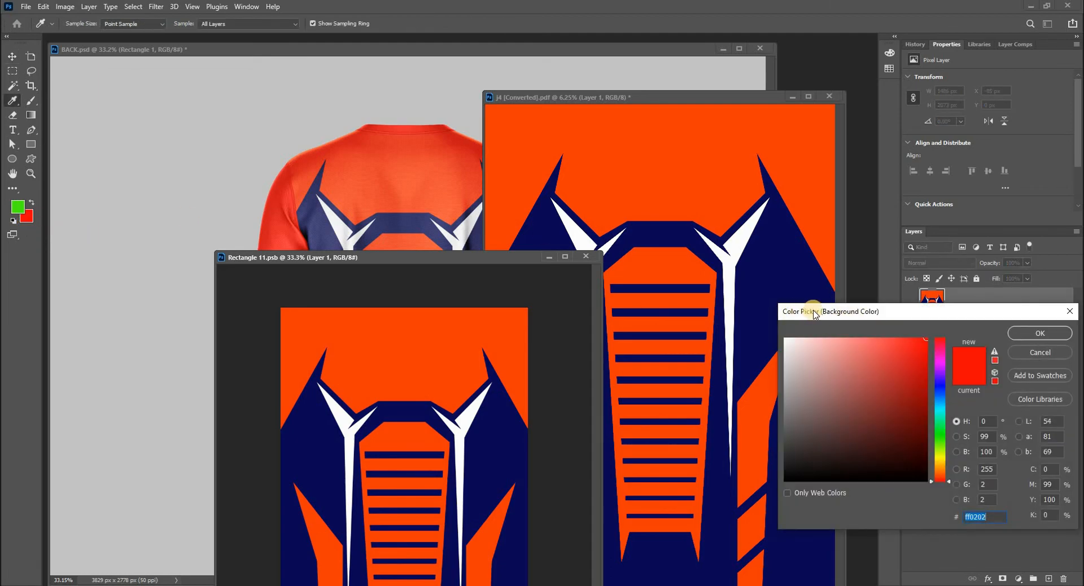
{"action": "left_click", "coordinate": [409, 327]}
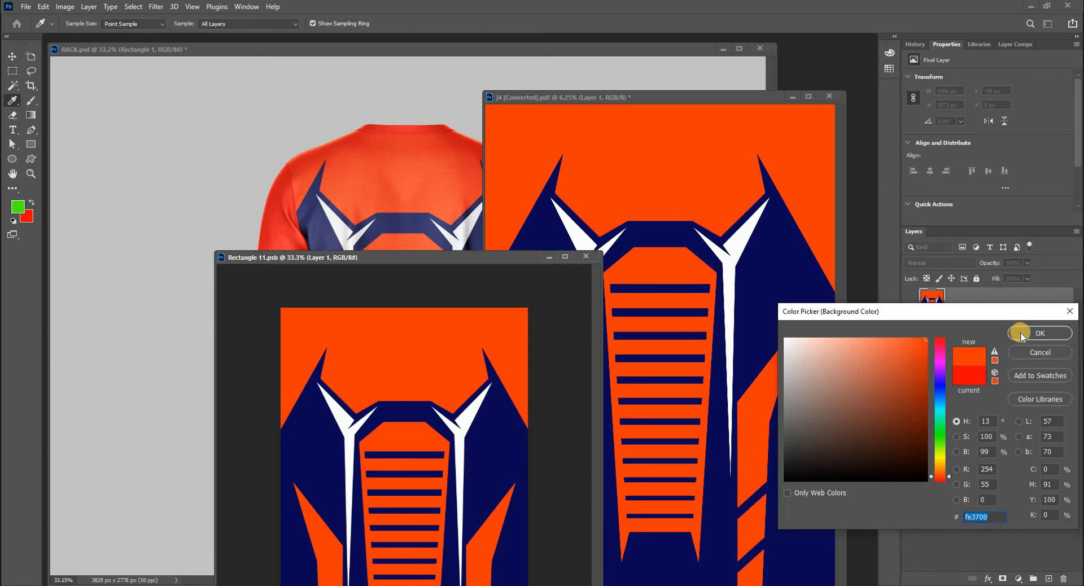
{"action": "left_click", "coordinate": [1039, 333]}
{"action": "key", "text": "v"}
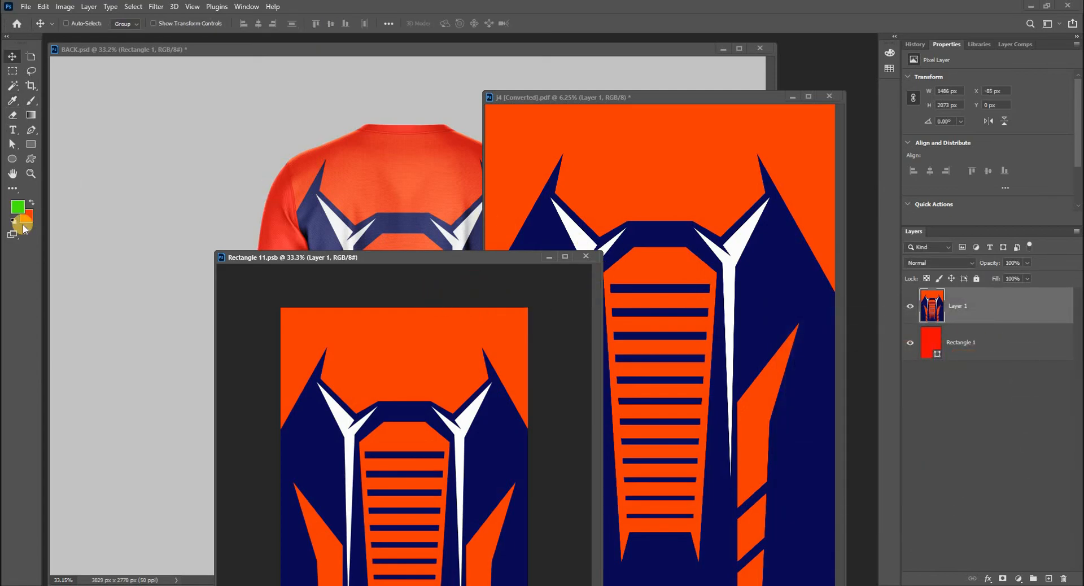
Minimize the j4 [Converted].pdf window and bring BACK.psd to the front.
{"action": "left_click", "coordinate": [666, 184]}
{"action": "left_click", "coordinate": [793, 96]}
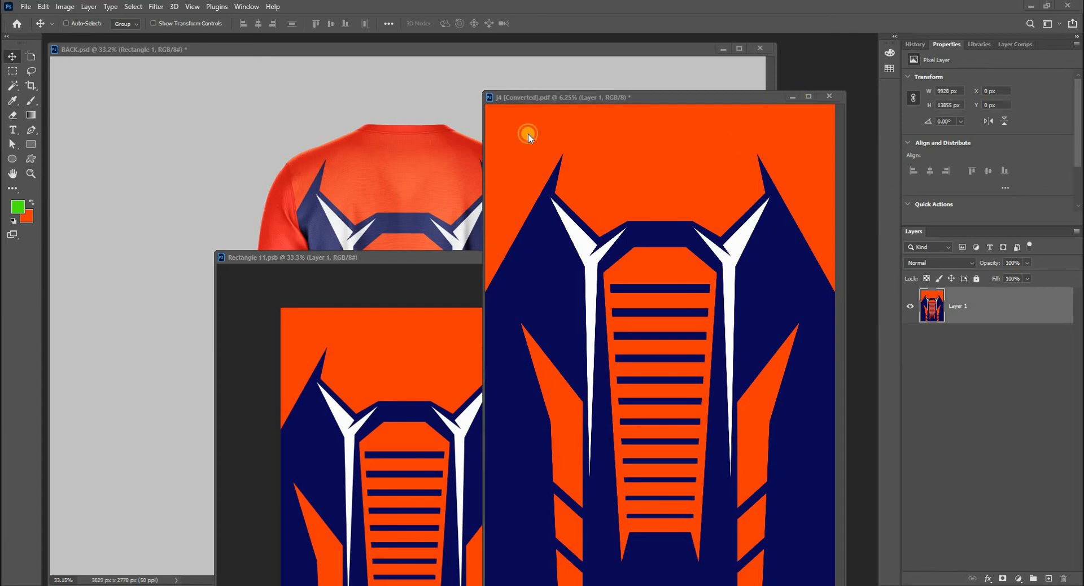
{"action": "left_click", "coordinate": [527, 161]}
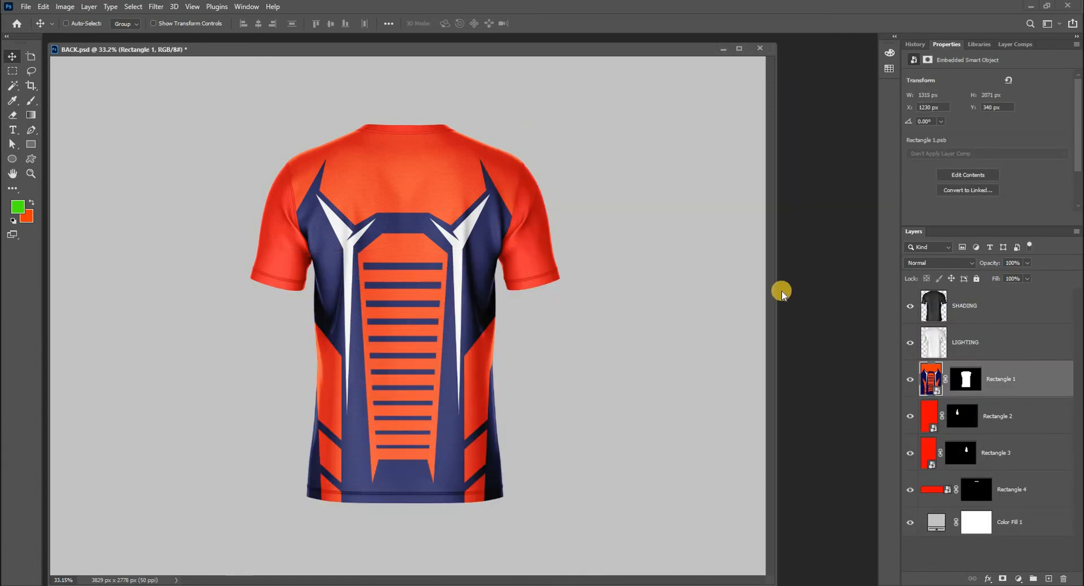
Open the Rectangle 2 smart object's contents, fill the shape with the orange background color, then save and close it.
{"action": "left_click", "coordinate": [930, 412]}
{"action": "double_click", "coordinate": [542, 314]}
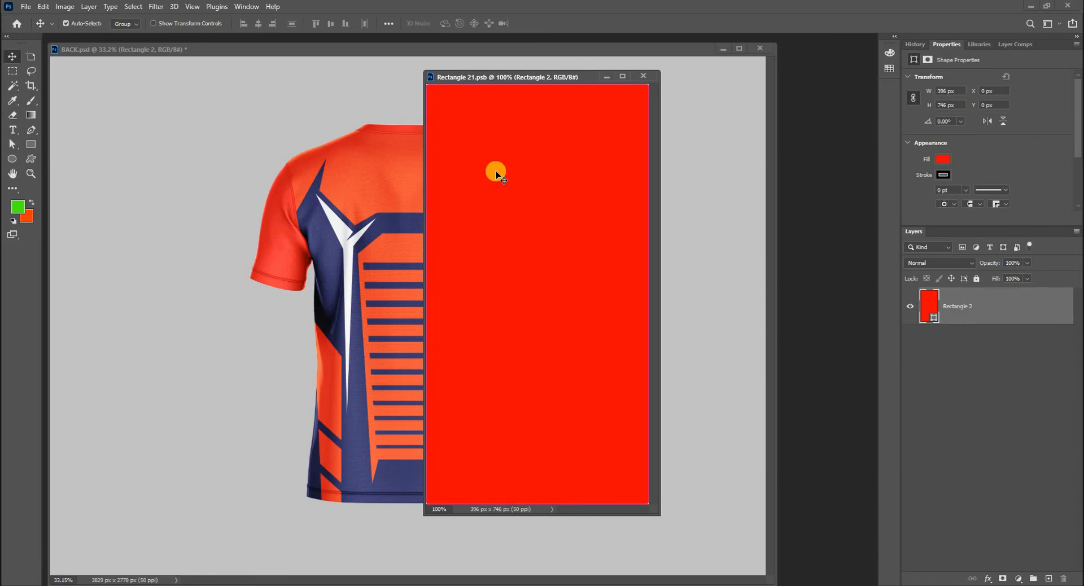
{"action": "key", "text": "ctrl+BackSpace"}
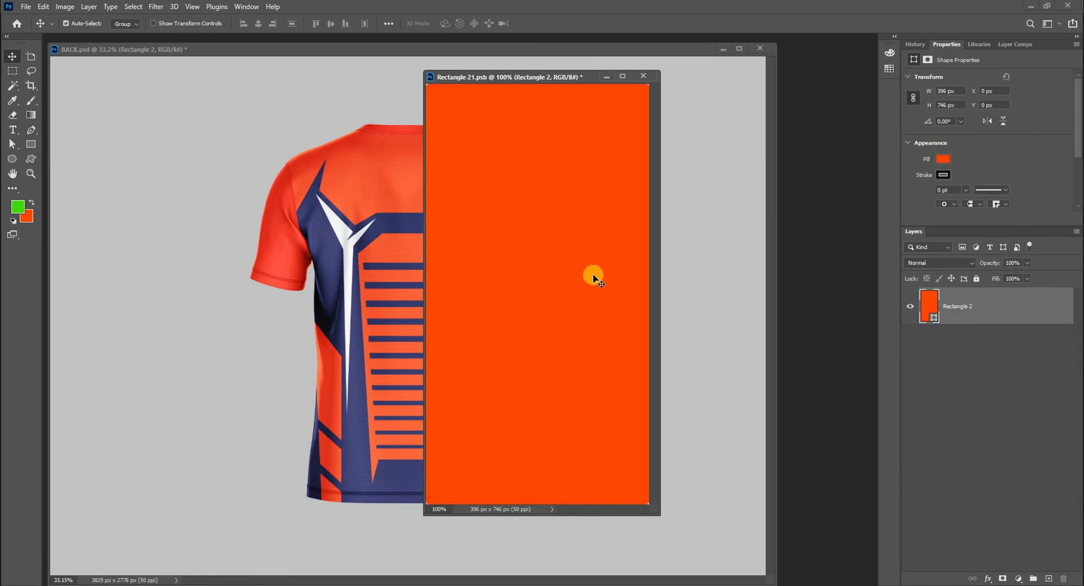
{"action": "key", "text": "ctrl+s"}
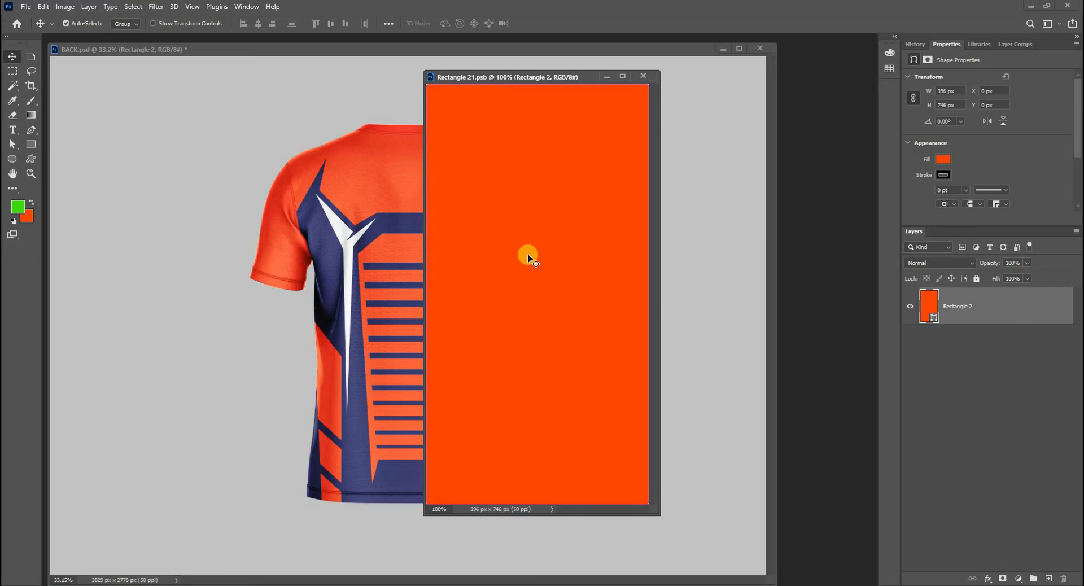
{"action": "key", "text": "ctrl+w"}
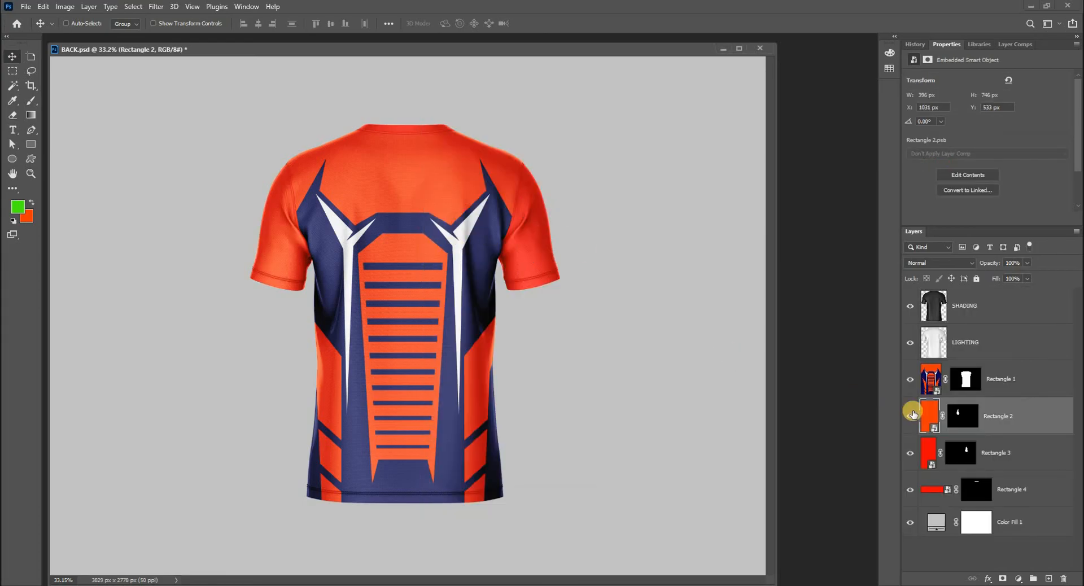
Open the Rectangle 3 smart object's contents, fill the shape with the orange background color, then save and close it.
{"action": "double_click", "coordinate": [925, 451]}
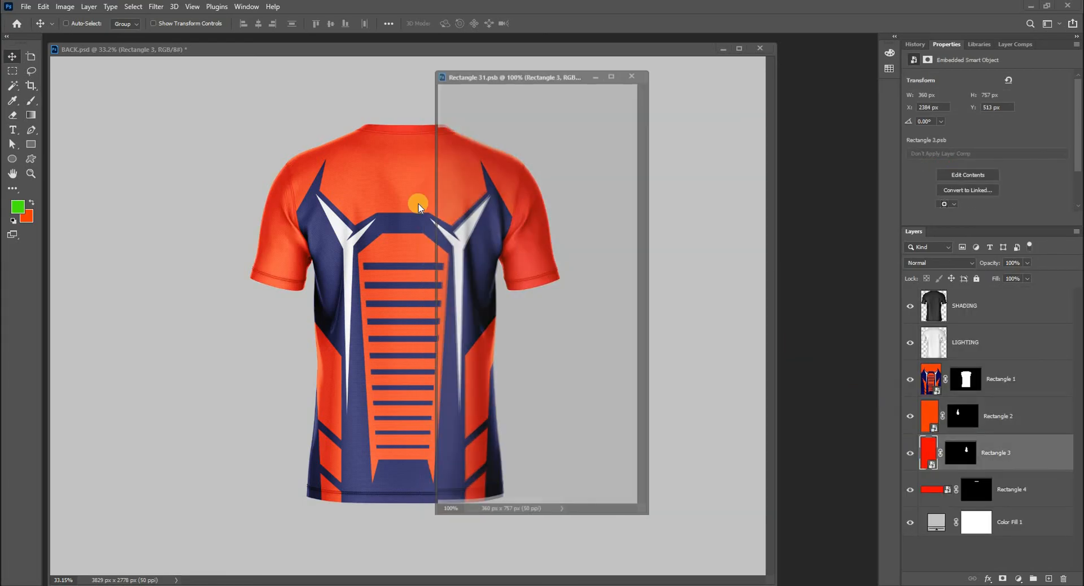
{"action": "left_click_drag", "start_coordinate": [517, 73], "coordinate": [716, 88]}
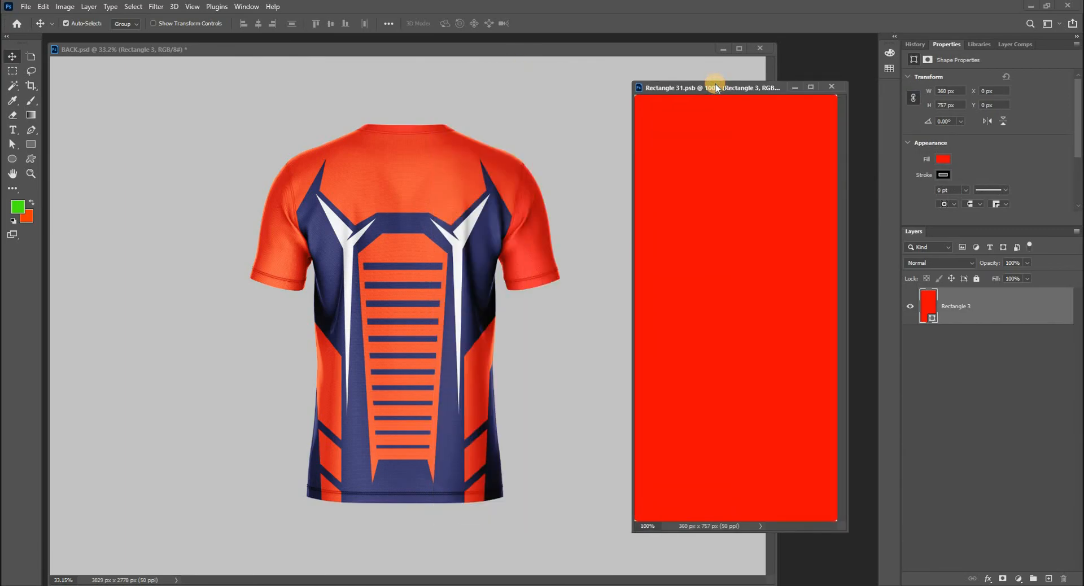
{"action": "key", "text": "ctrl+BackSpace"}
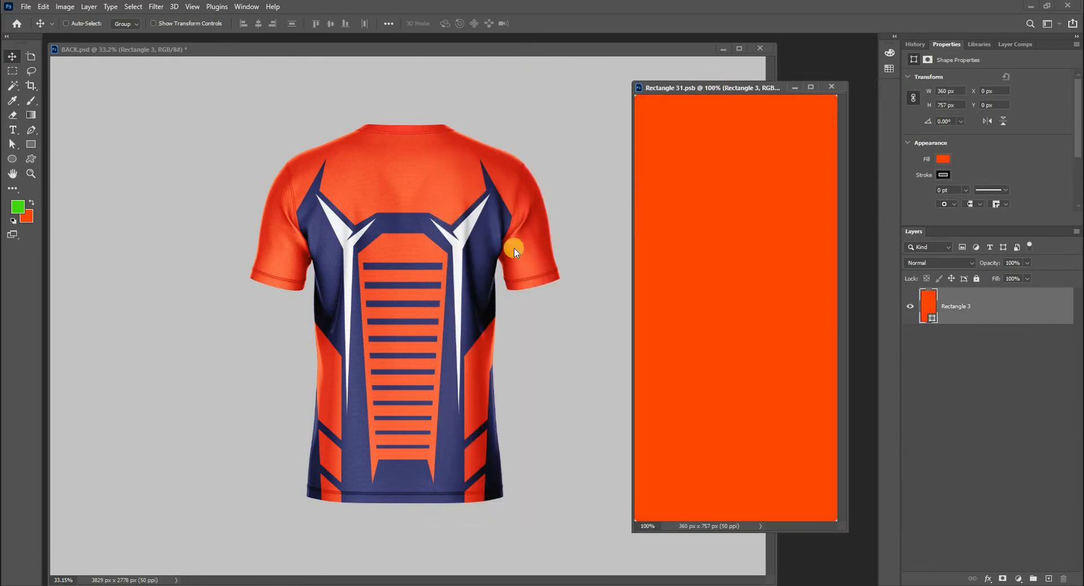
{"action": "key", "text": "ctrl+w"}
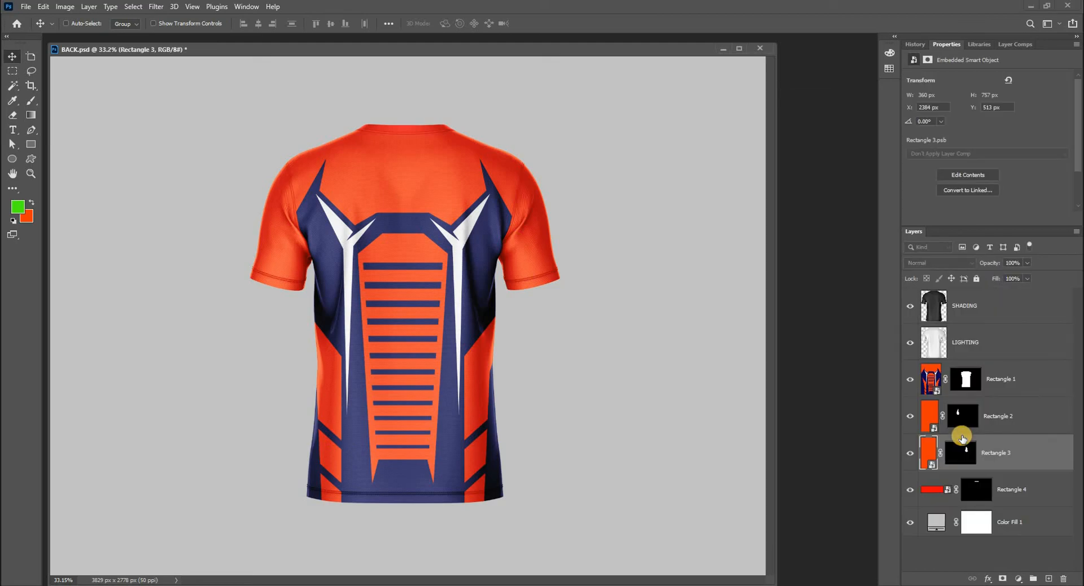
Open the Rectangle 4 smart object's contents, fill the collar shape with the orange background color, then save and close it.
{"action": "left_click", "coordinate": [930, 491]}
{"action": "double_click", "coordinate": [930, 491]}
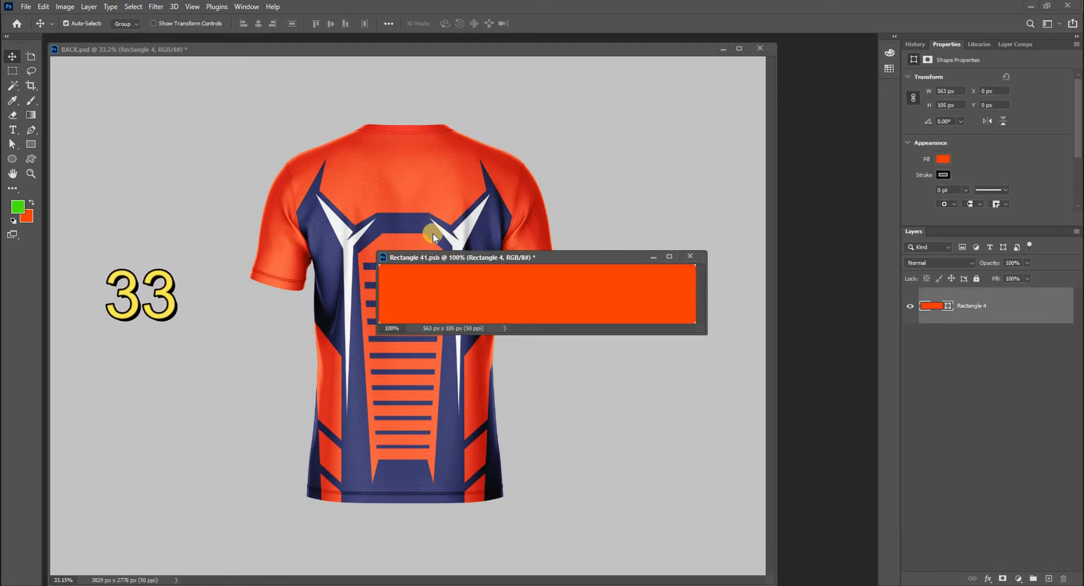
{"action": "key", "text": "ctrl+s"}
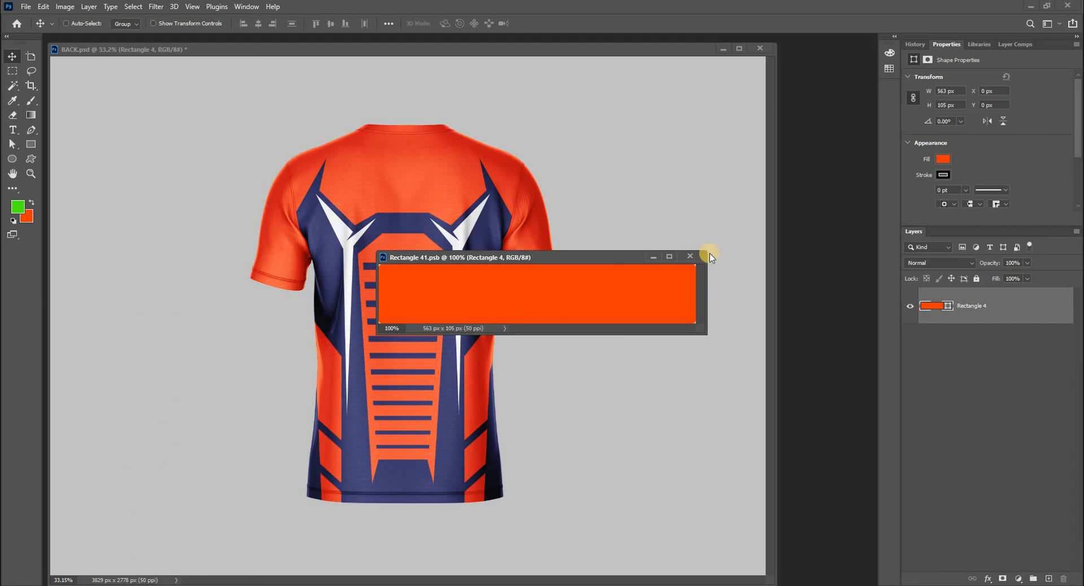
{"action": "left_click", "coordinate": [690, 256]}
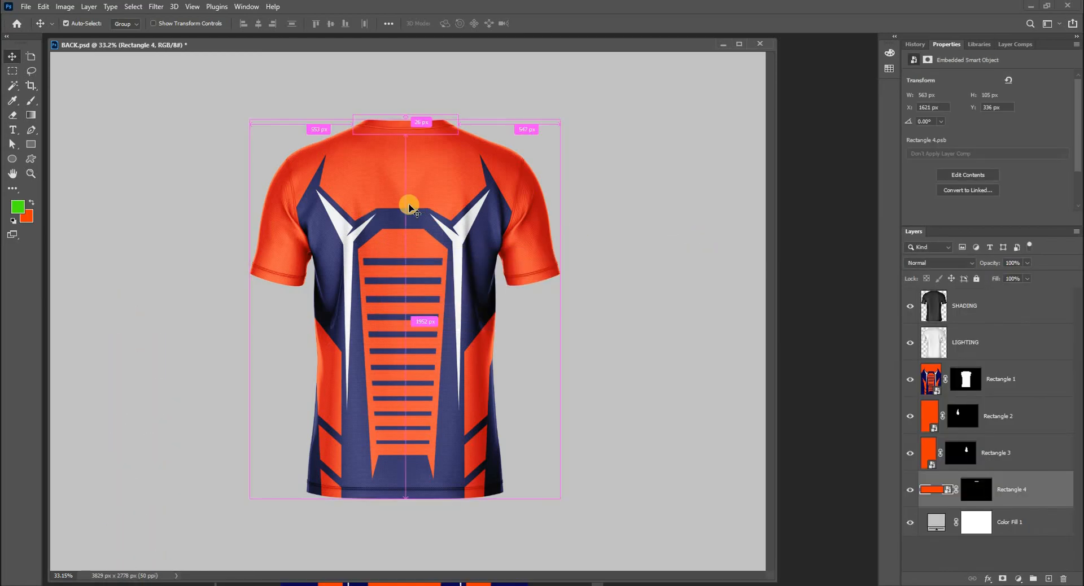
Bring the leftover Rectangle 1 smart object contents window forward and close it.
{"action": "key", "text": "ctrl+minus"}
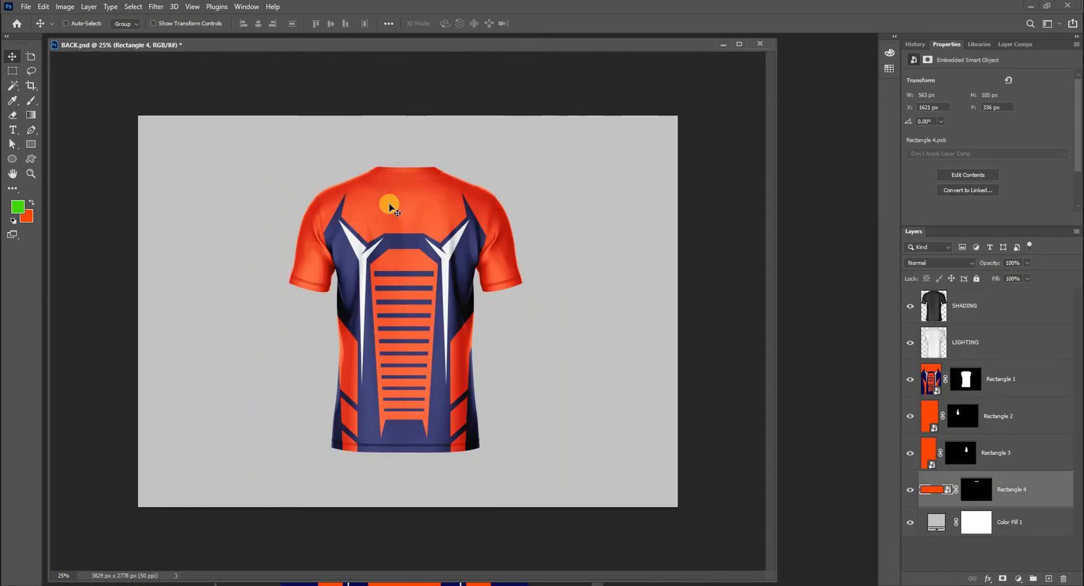
{"action": "left_click", "coordinate": [519, 582]}
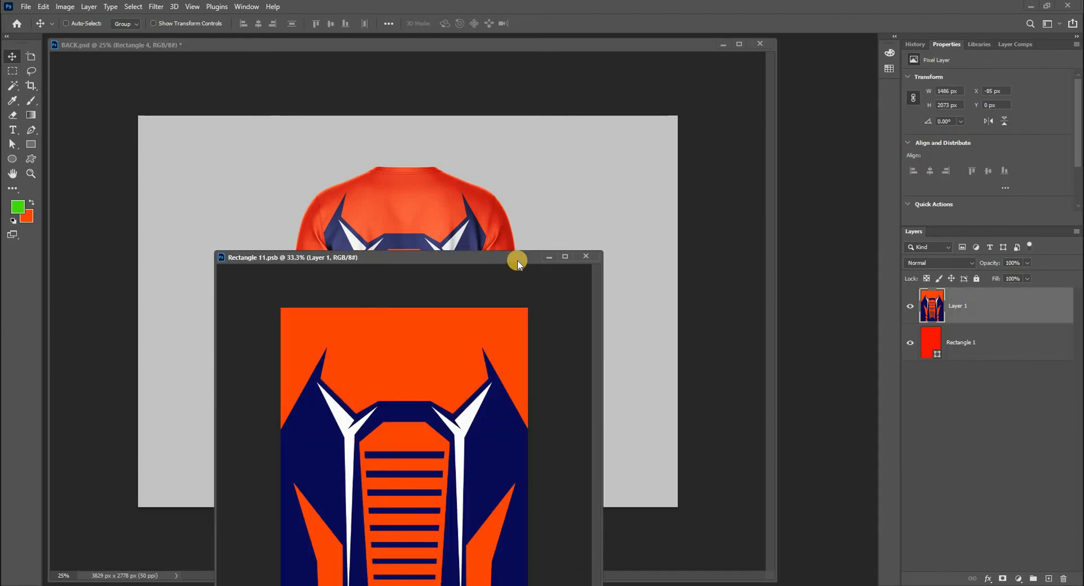
{"action": "left_click", "coordinate": [585, 256]}
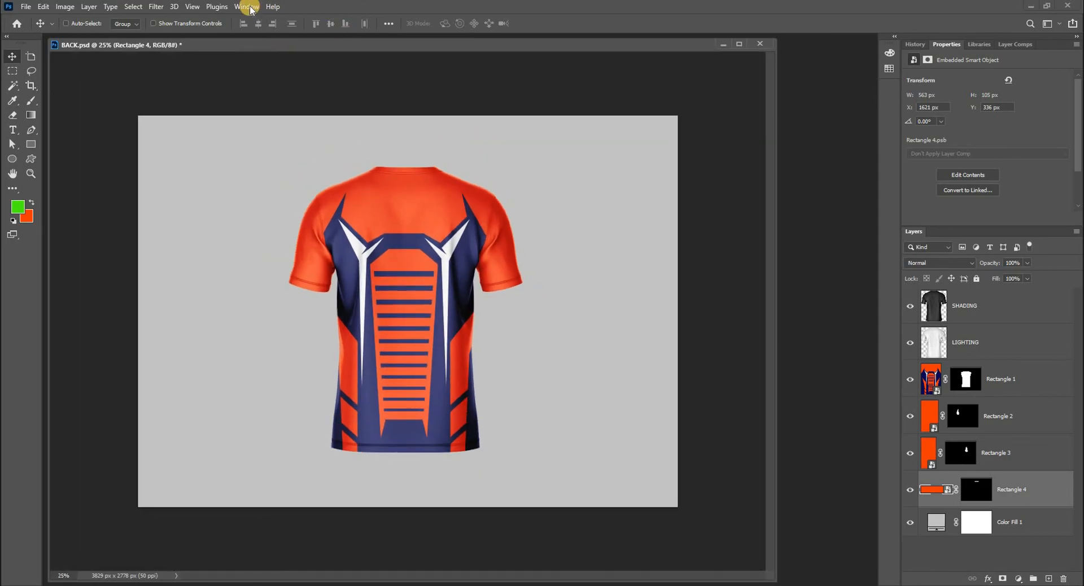
Bring how to make mockup in photoshop.tif into view and move the BACK.psd window aside to uncover it.
{"action": "left_click", "coordinate": [246, 6]}
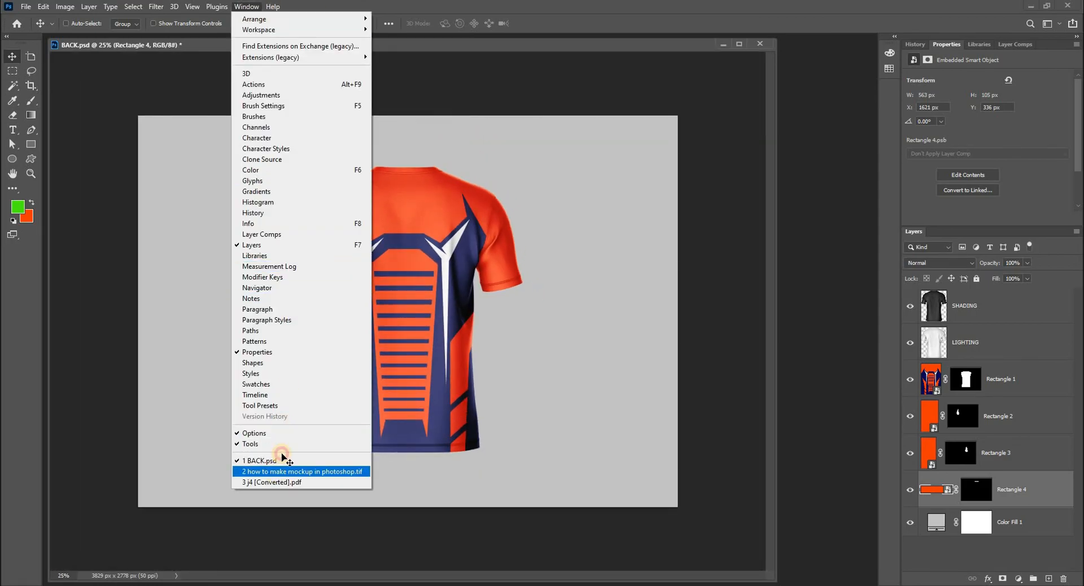
{"action": "left_click", "coordinate": [277, 472]}
{"action": "left_click_drag", "start_coordinate": [432, 46], "coordinate": [367, 78]}
{"action": "left_click", "coordinate": [689, 141]}
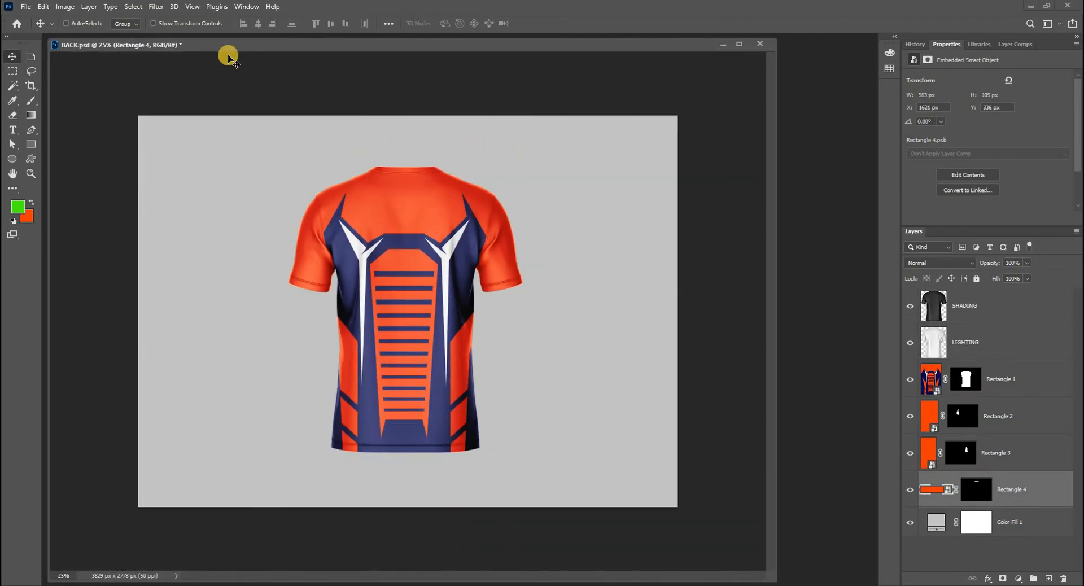
{"action": "left_click_drag", "start_coordinate": [199, 40], "coordinate": [384, 49]}
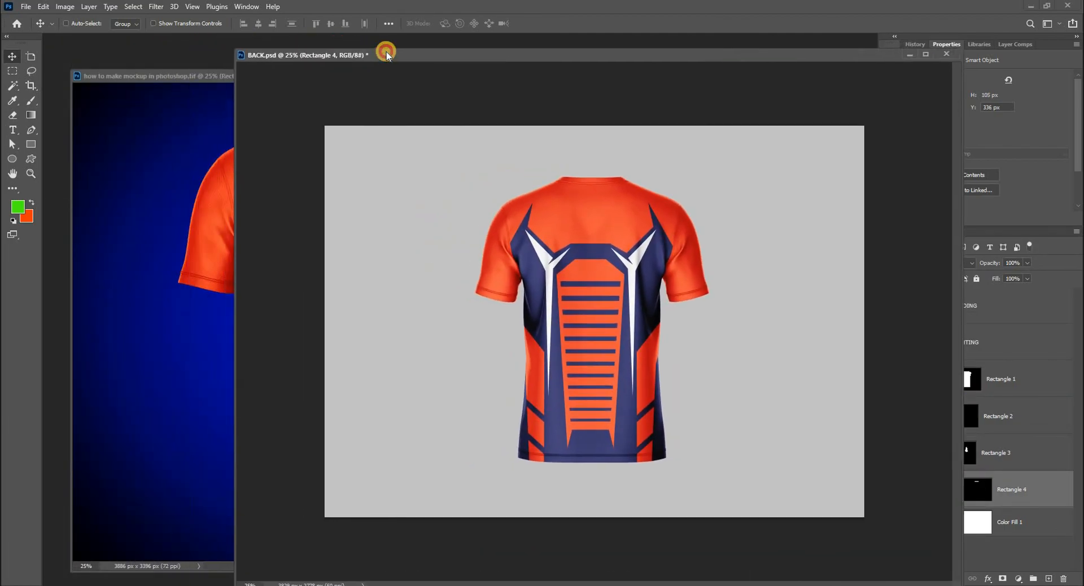
Shrink the BACK.psd window around its 16.7% view and arrange it beside the front mockup's window.
{"action": "left_click_drag", "start_coordinate": [235, 73], "coordinate": [458, 124]}
{"action": "key", "text": "ctrl+minus"}
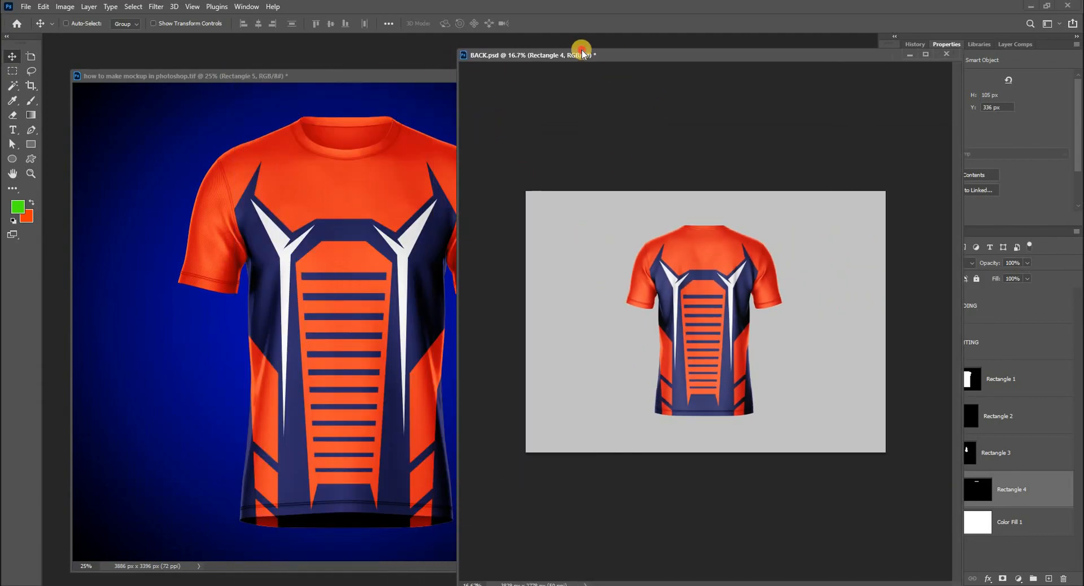
{"action": "left_click_drag", "start_coordinate": [582, 51], "coordinate": [518, 41]}
{"action": "left_click_drag", "start_coordinate": [895, 578], "coordinate": [796, 364]}
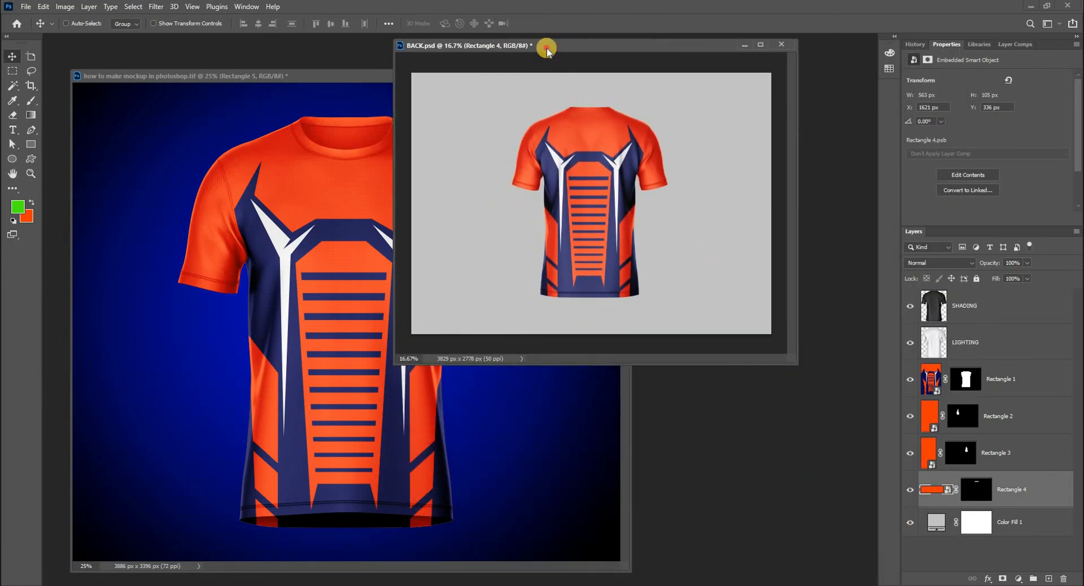
{"action": "left_click_drag", "start_coordinate": [544, 44], "coordinate": [568, 46]}
{"action": "left_click", "coordinate": [327, 75]}
{"action": "left_click_drag", "start_coordinate": [328, 76], "coordinate": [275, 75]}
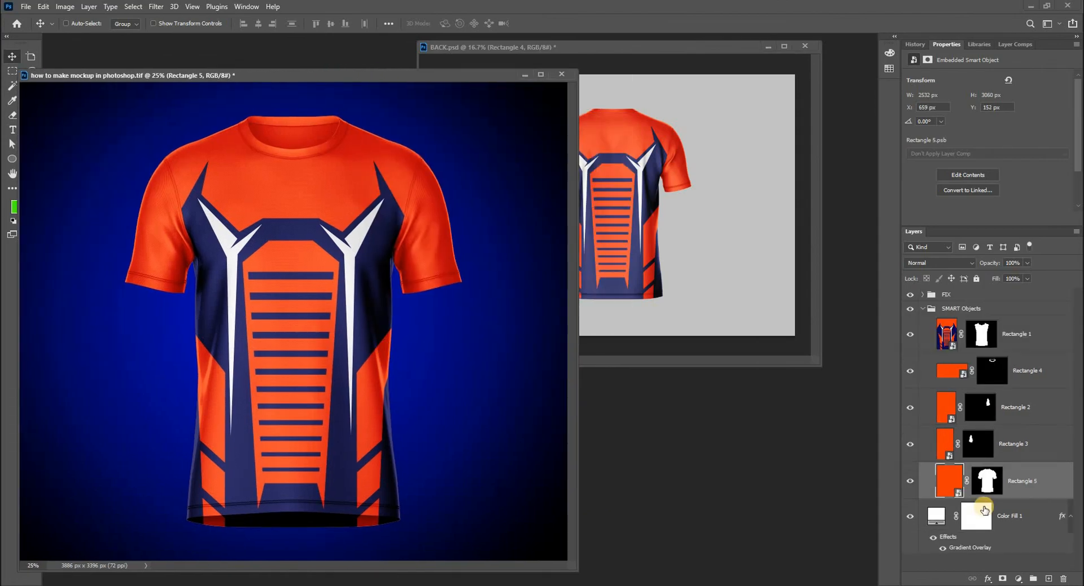
Copy the front mockup's Color Fill 1 layer with its Gradient Overlay into BACK.psd above the existing grey fill layer.
{"action": "left_click", "coordinate": [937, 515]}
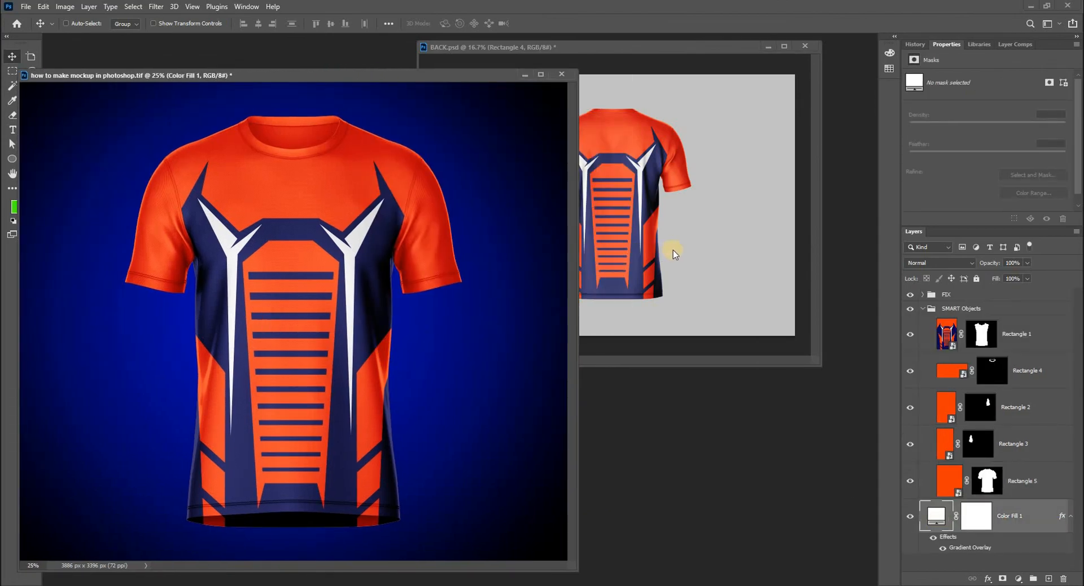
{"action": "left_click", "coordinate": [673, 250]}
{"action": "left_click", "coordinate": [939, 523]}
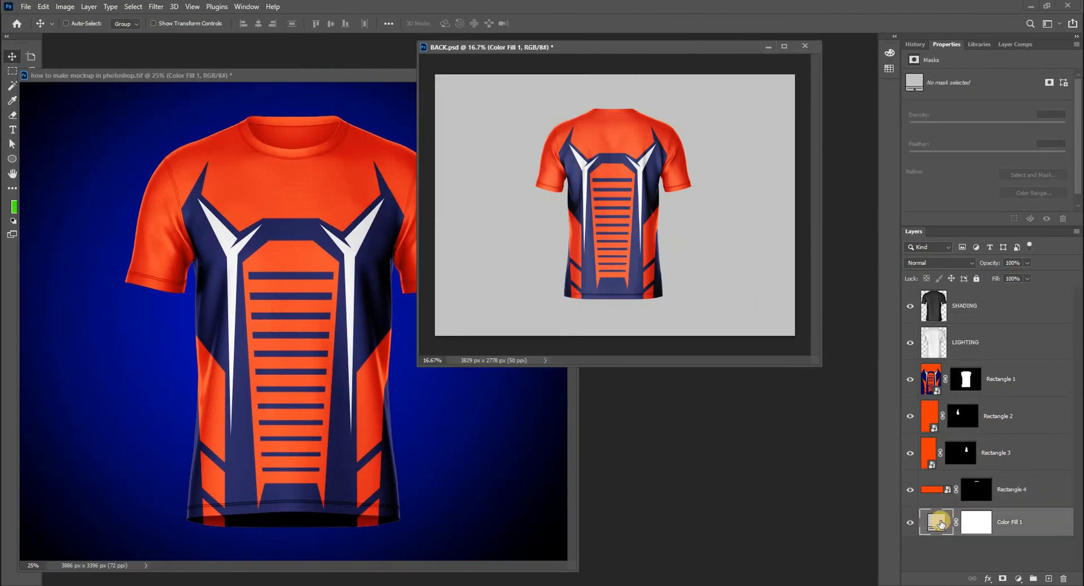
{"action": "mouse_move", "coordinate": [940, 524]}
{"action": "left_mouse_down"}
{"action": "mouse_move", "coordinate": [939, 489]}
{"action": "mouse_move", "coordinate": [412, 411]}
{"action": "mouse_move", "coordinate": [503, 401]}
{"action": "mouse_move", "coordinate": [438, 382]}
{"action": "mouse_move", "coordinate": [672, 332]}
{"action": "mouse_move", "coordinate": [651, 327]}
{"action": "left_mouse_up"}
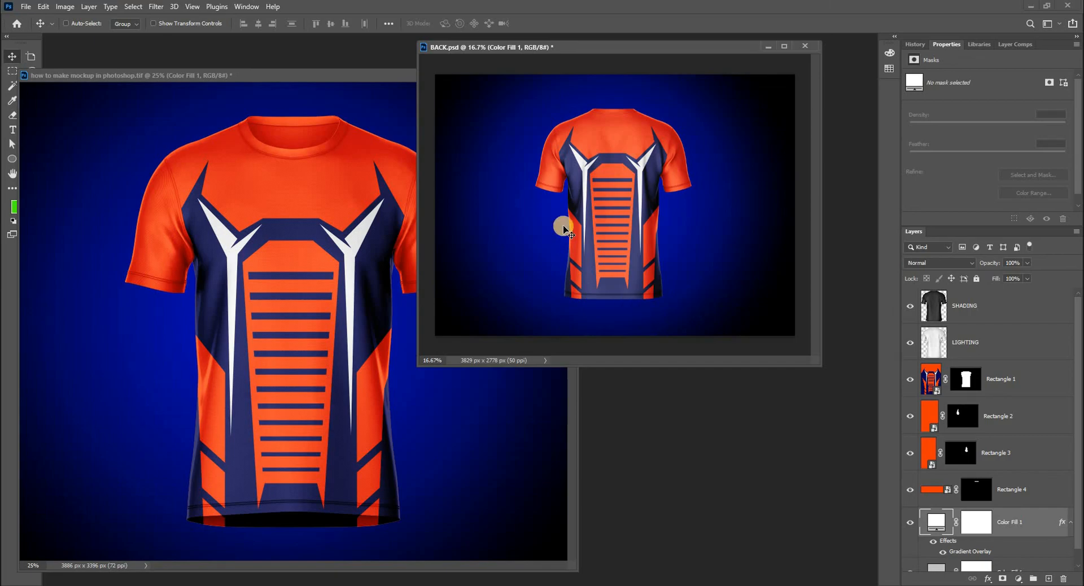
{"action": "key", "text": "ctrl+0"}
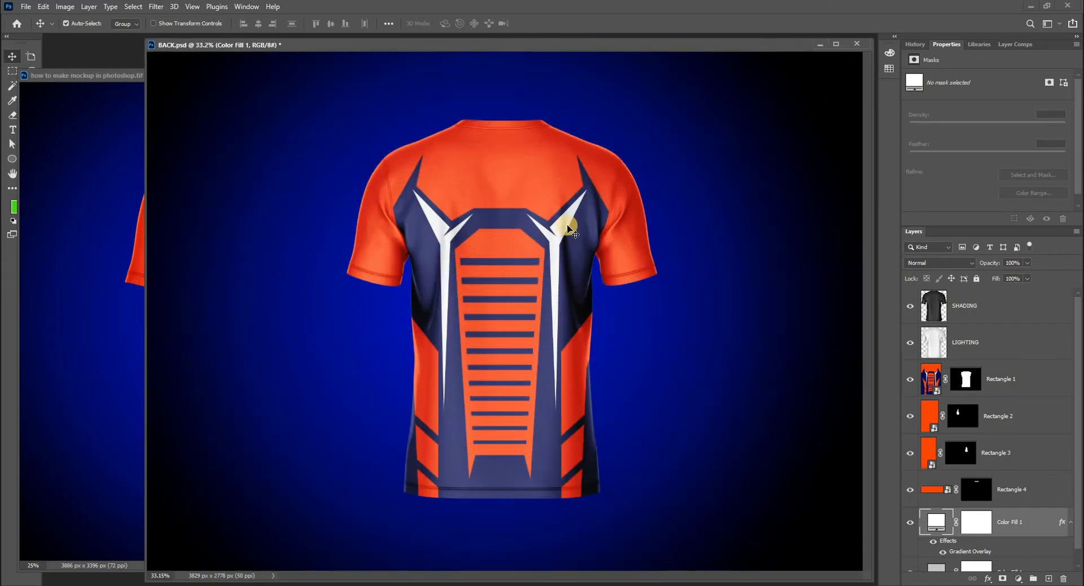
Zoom the front mockup out to 12.5% and shrink its window to fit the image.
{"action": "left_click", "coordinate": [76, 226]}
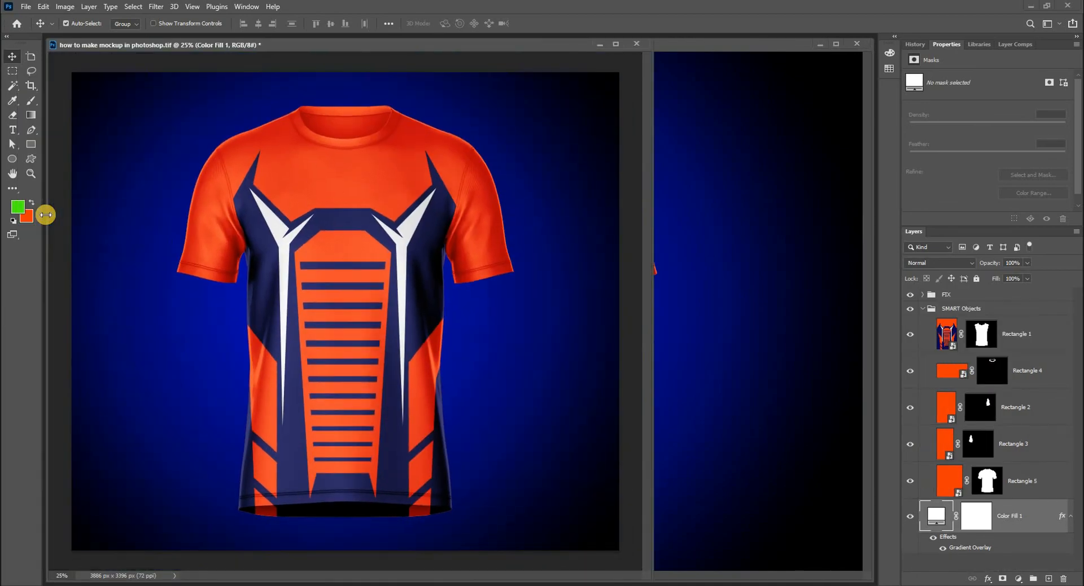
{"action": "key", "text": "ctrl+minus"}
{"action": "key", "text": "ctrl+minus"}
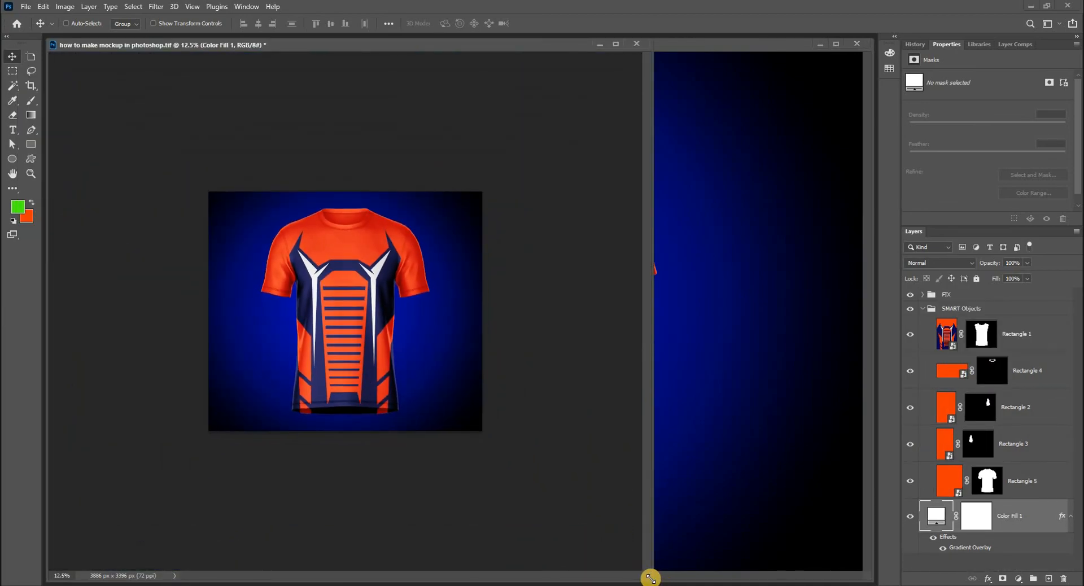
{"action": "left_click_drag", "start_coordinate": [650, 577], "coordinate": [334, 305]}
Zoom BACK.psd out to 16.7%, shrink its window to the image, and place it beside the front mockup for comparison.
{"action": "left_click", "coordinate": [350, 343]}
{"action": "key", "text": "ctrl+minus"}
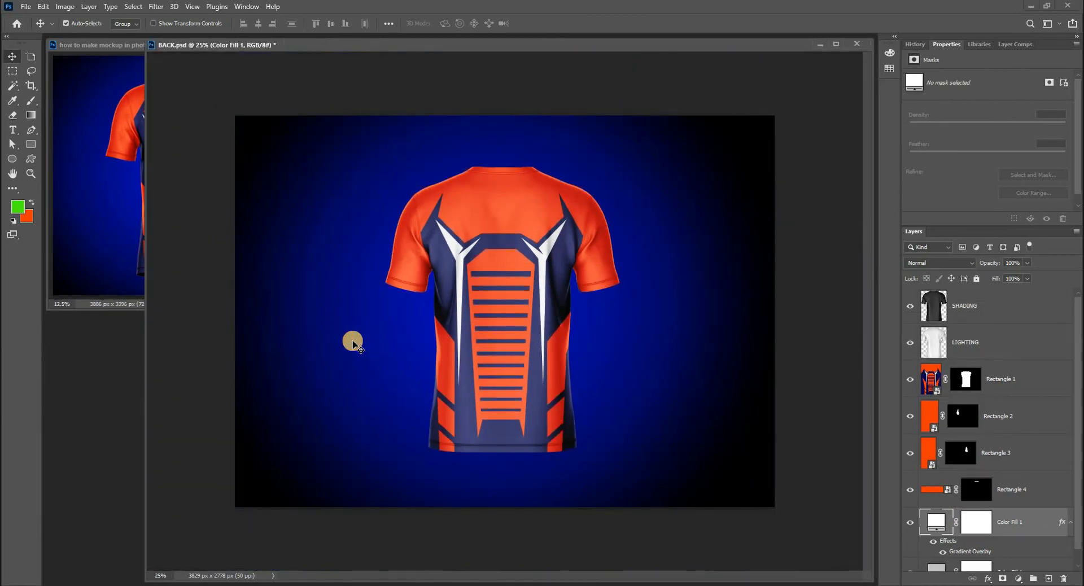
{"action": "key", "text": "ctrl+minus"}
{"action": "left_click_drag", "start_coordinate": [146, 579], "coordinate": [497, 329]}
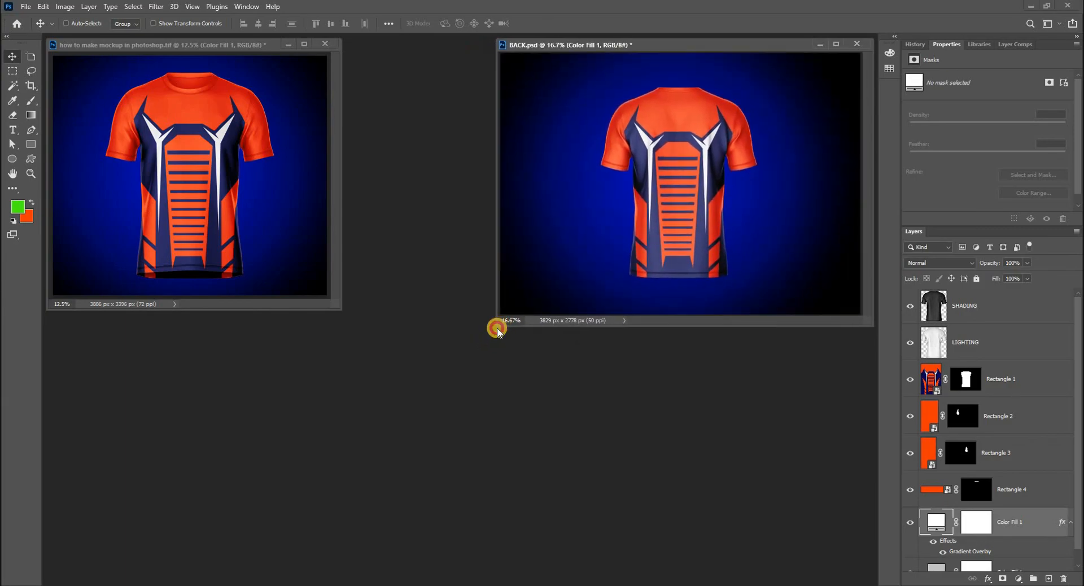
{"action": "left_click_drag", "start_coordinate": [552, 44], "coordinate": [406, 46]}
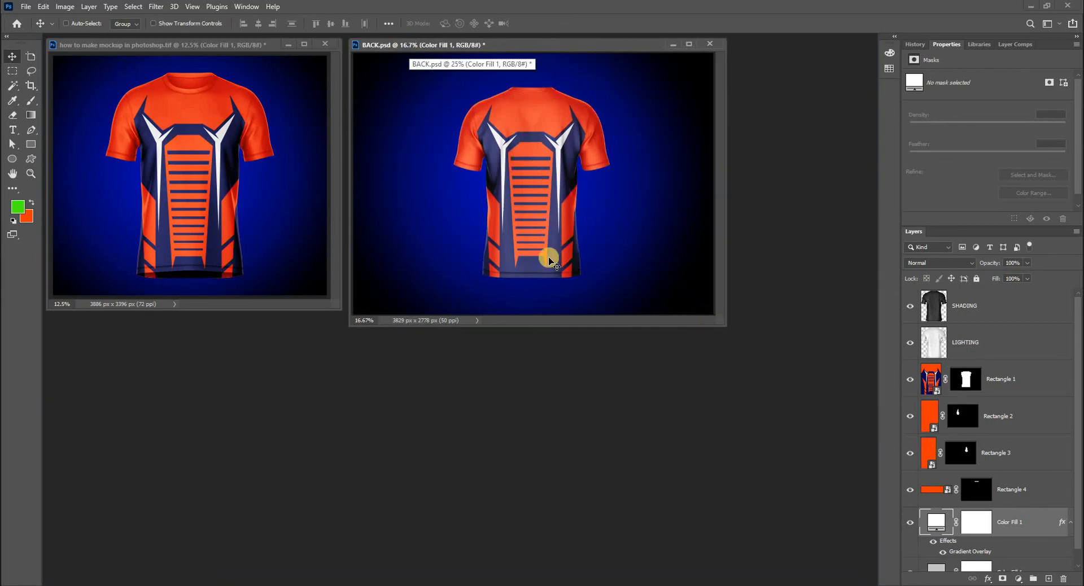
{"action": "left_click", "coordinate": [276, 66]}
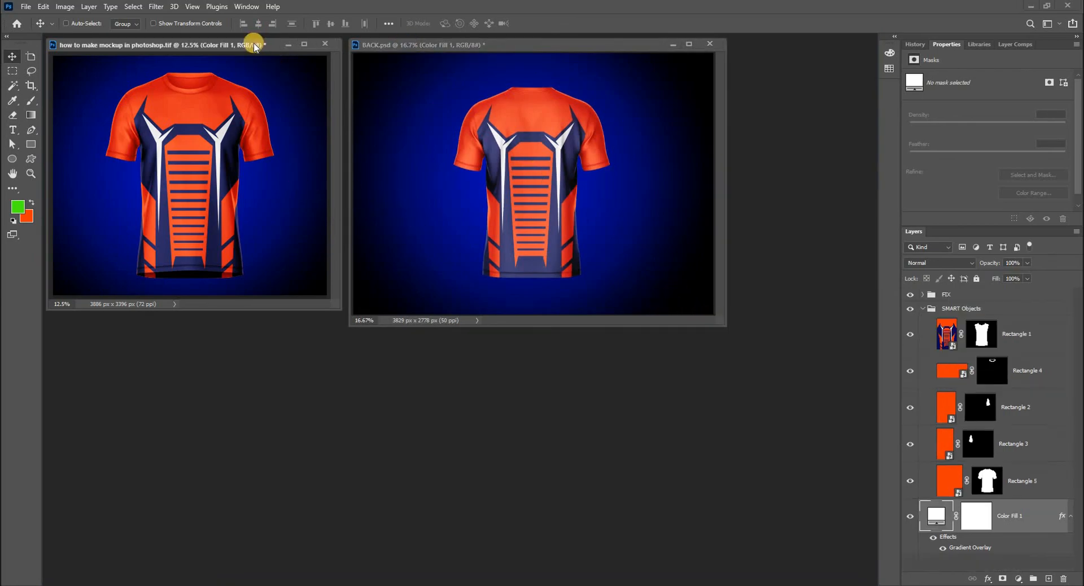
{"action": "left_click", "coordinate": [469, 78]}
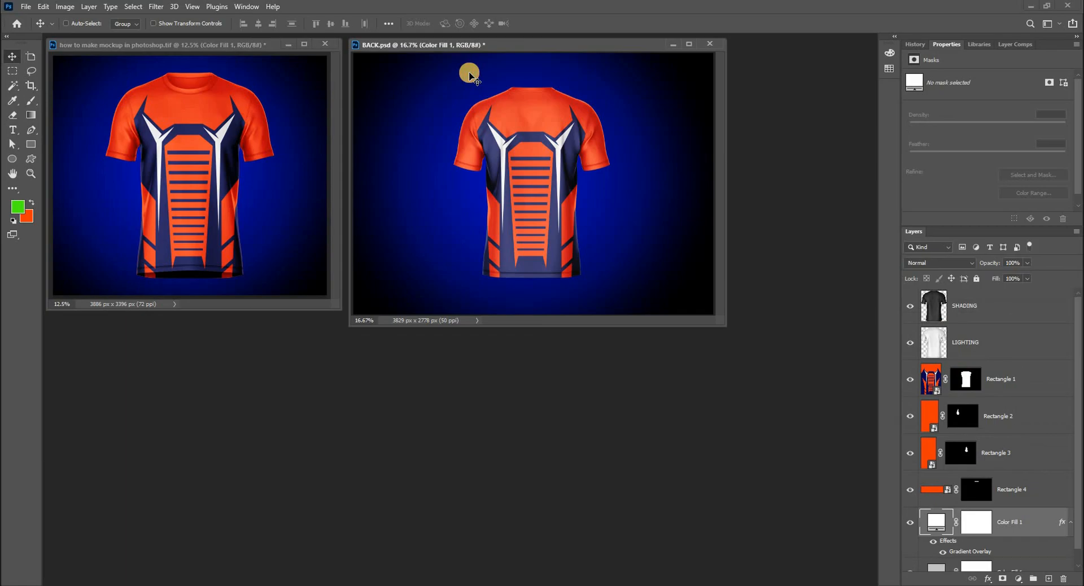